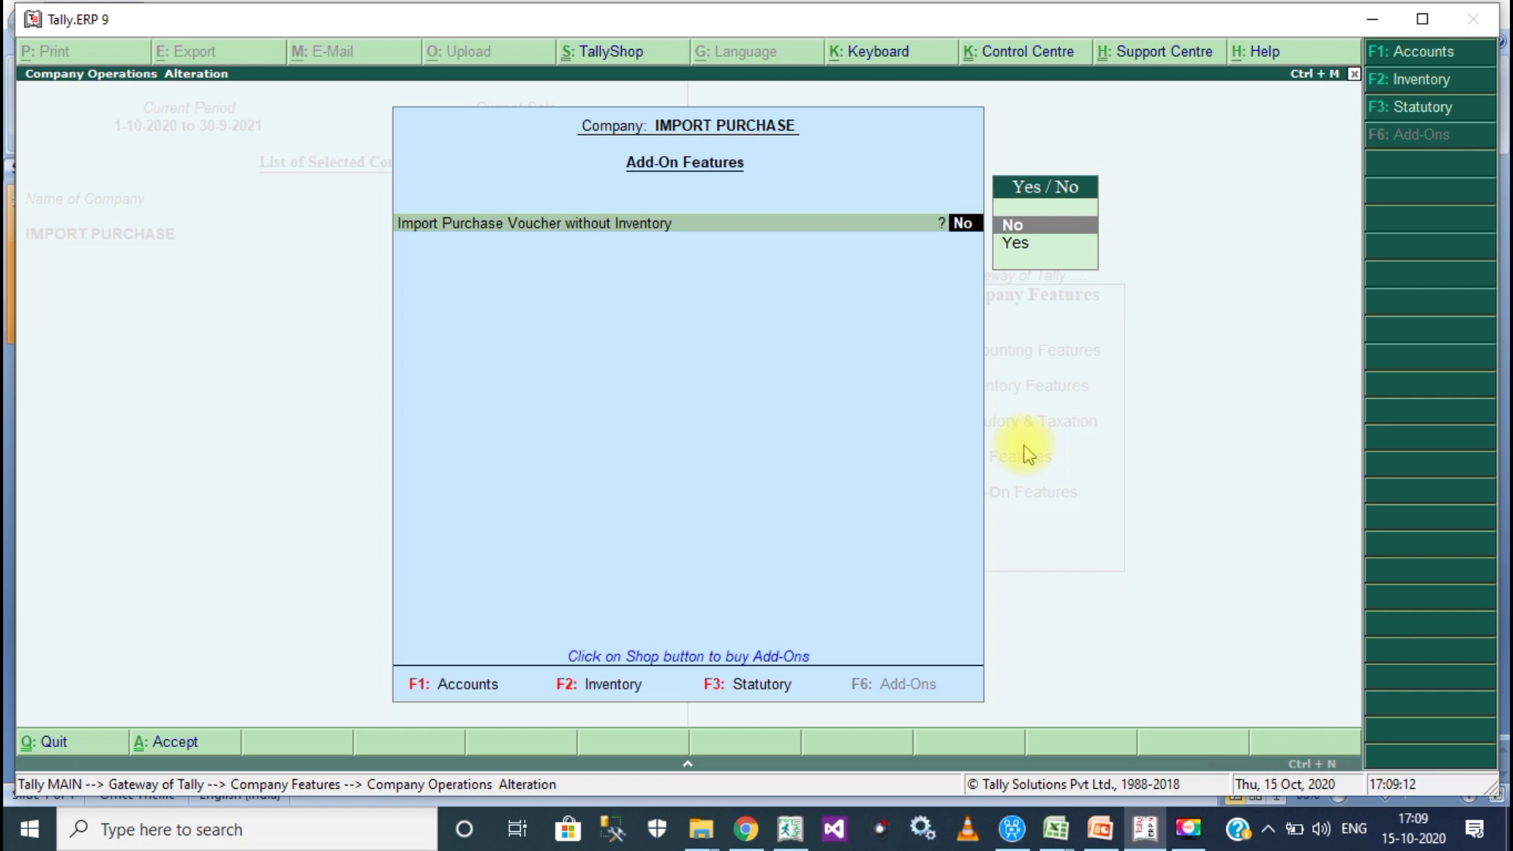
Enable the Import Purchase Voucher without Inventory add-on feature and return to the Imports Utility main menu.
key("Down")
key("Return")
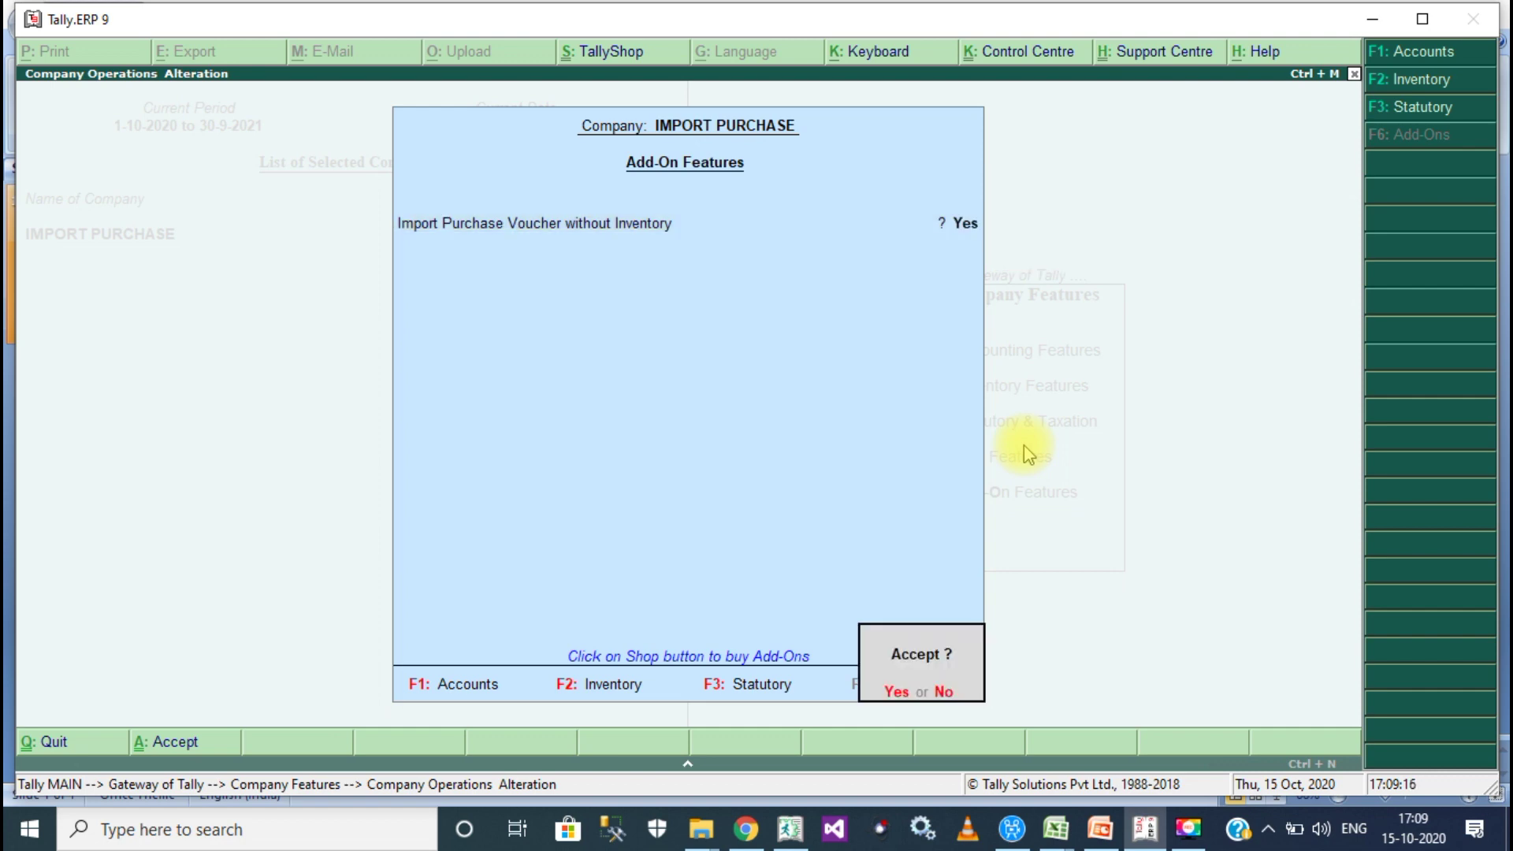
key("Return")
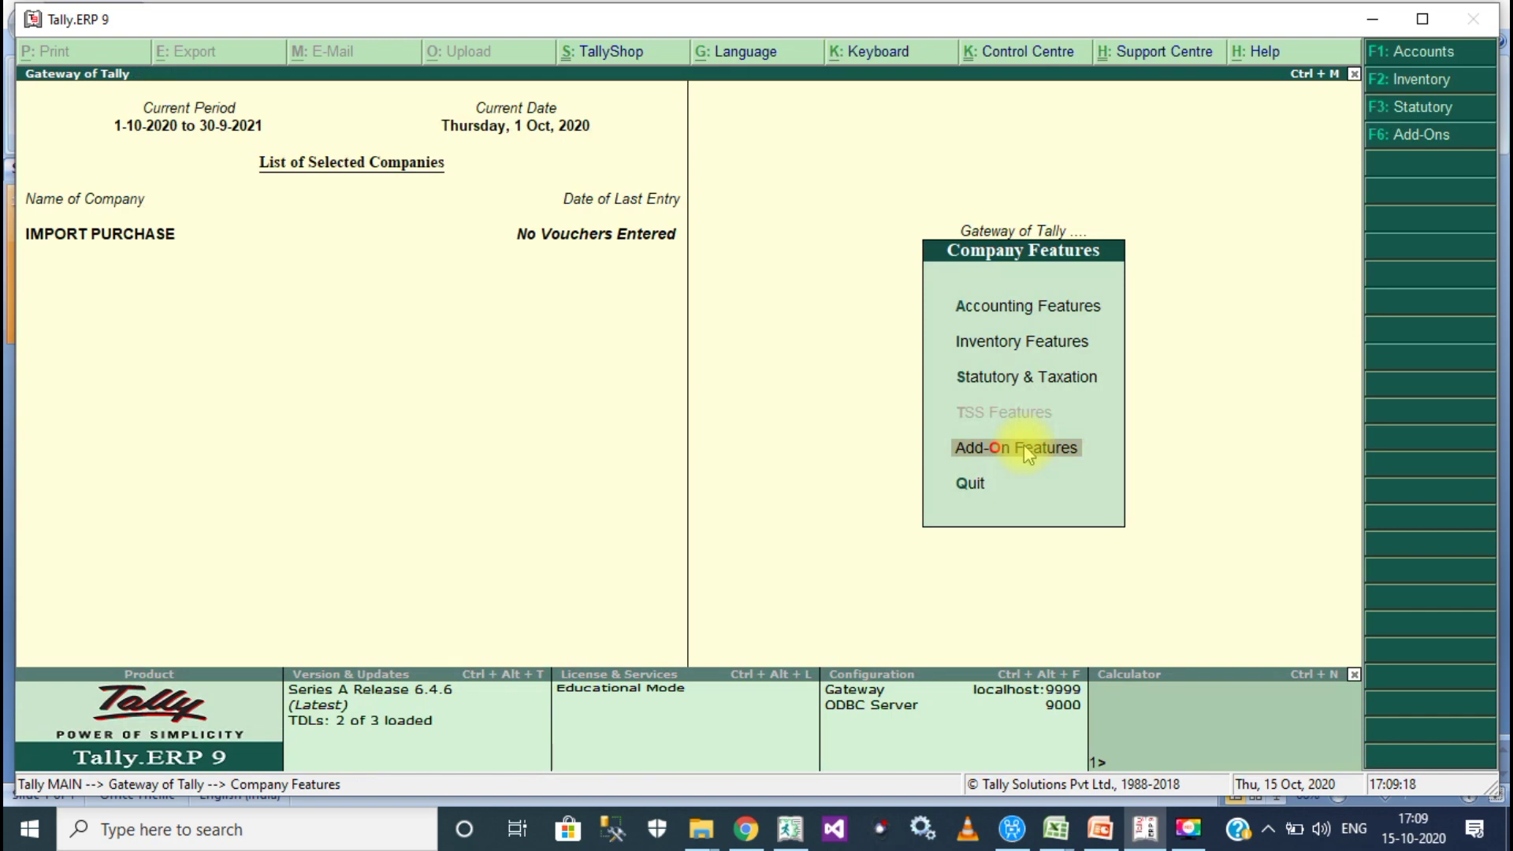
key("Escape")
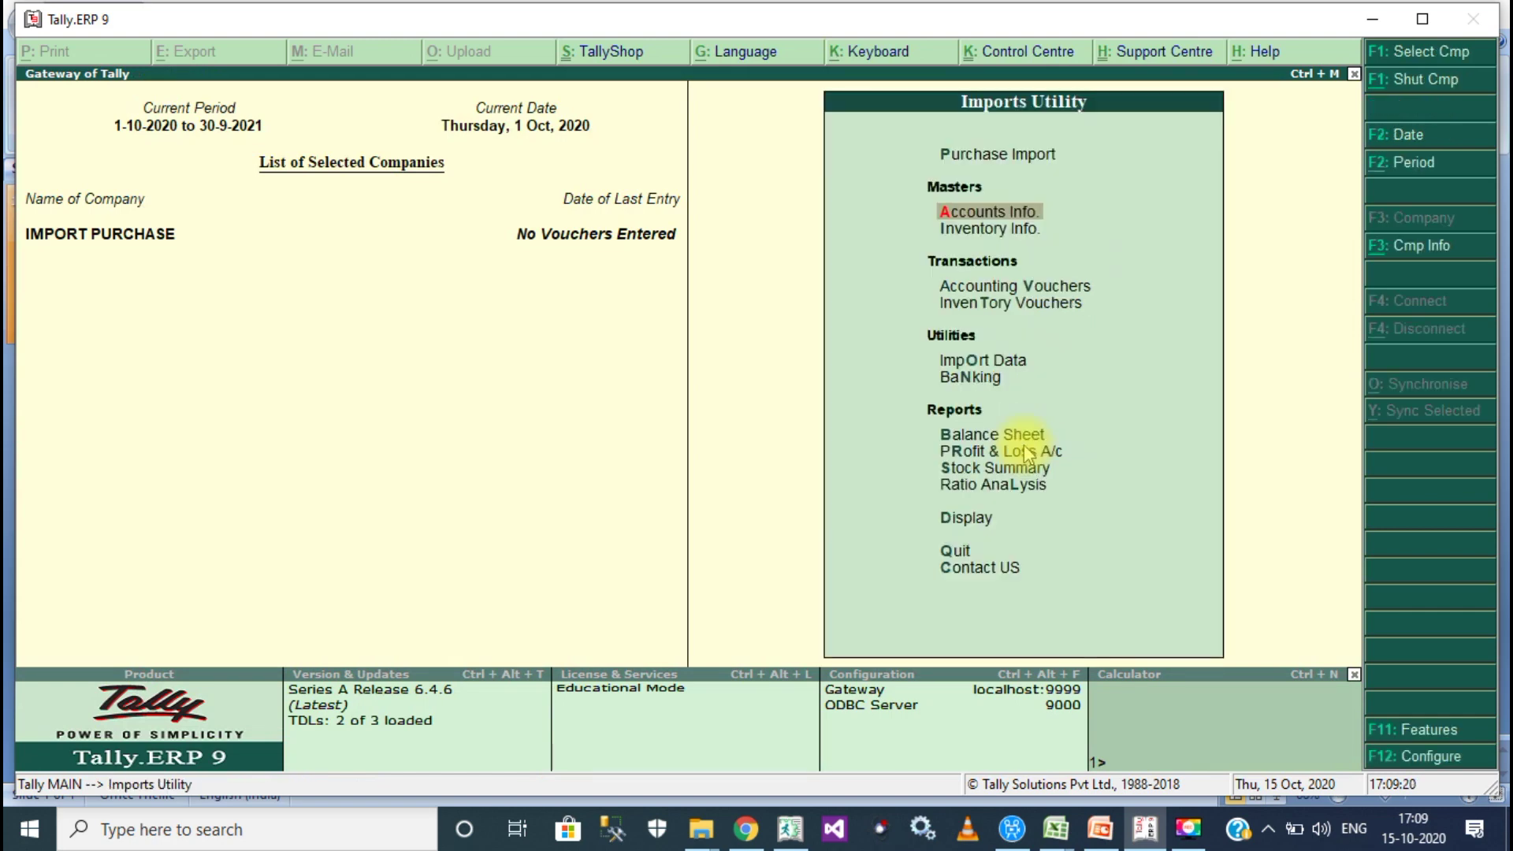
Open Purchase Import and review the import file name and the available voucher types.
key("Up")
key("Return")
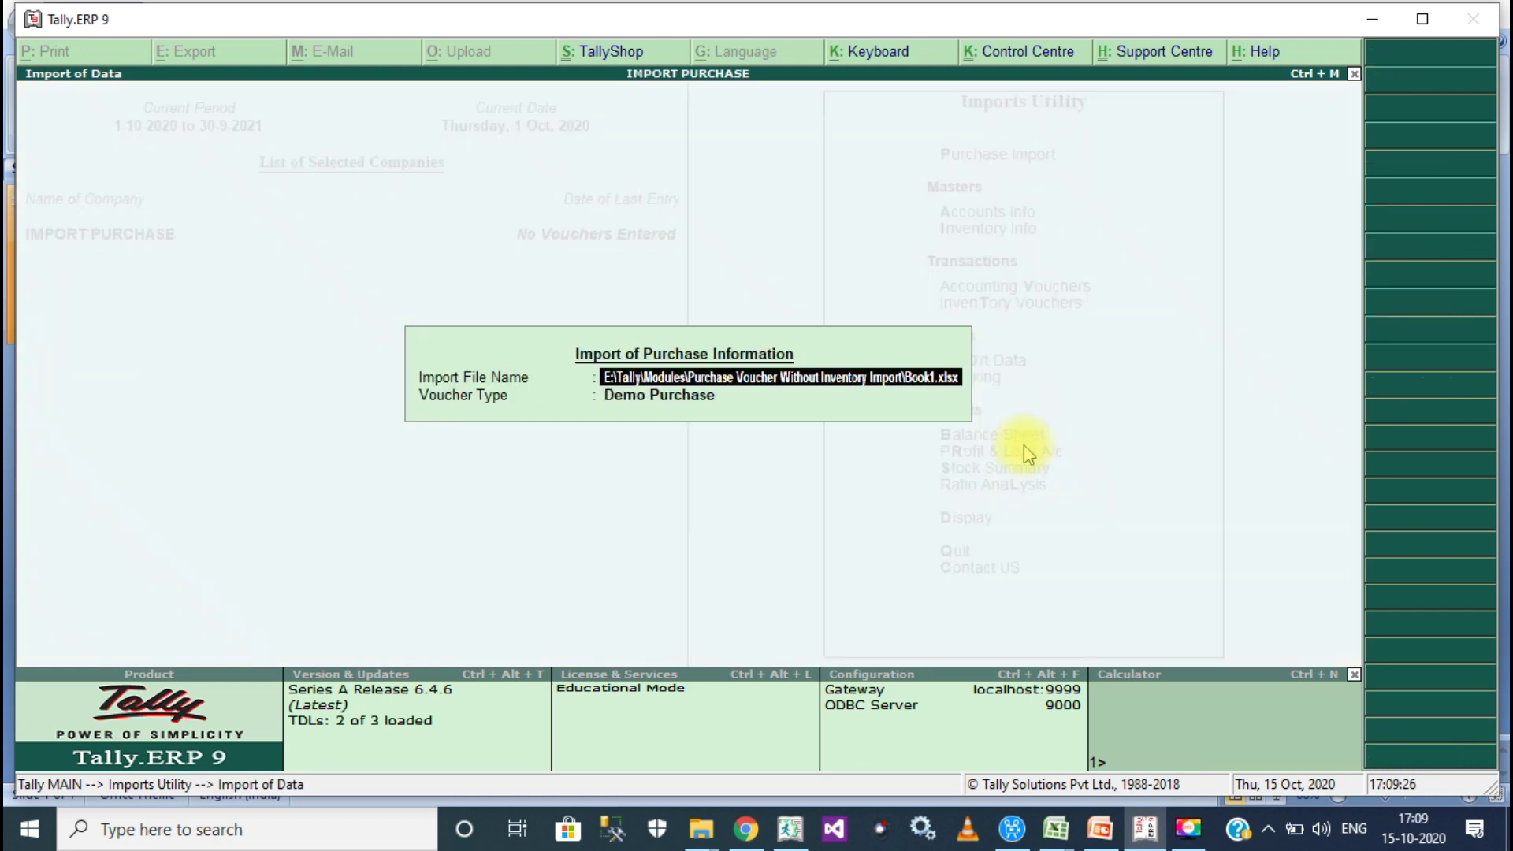
key("Return")
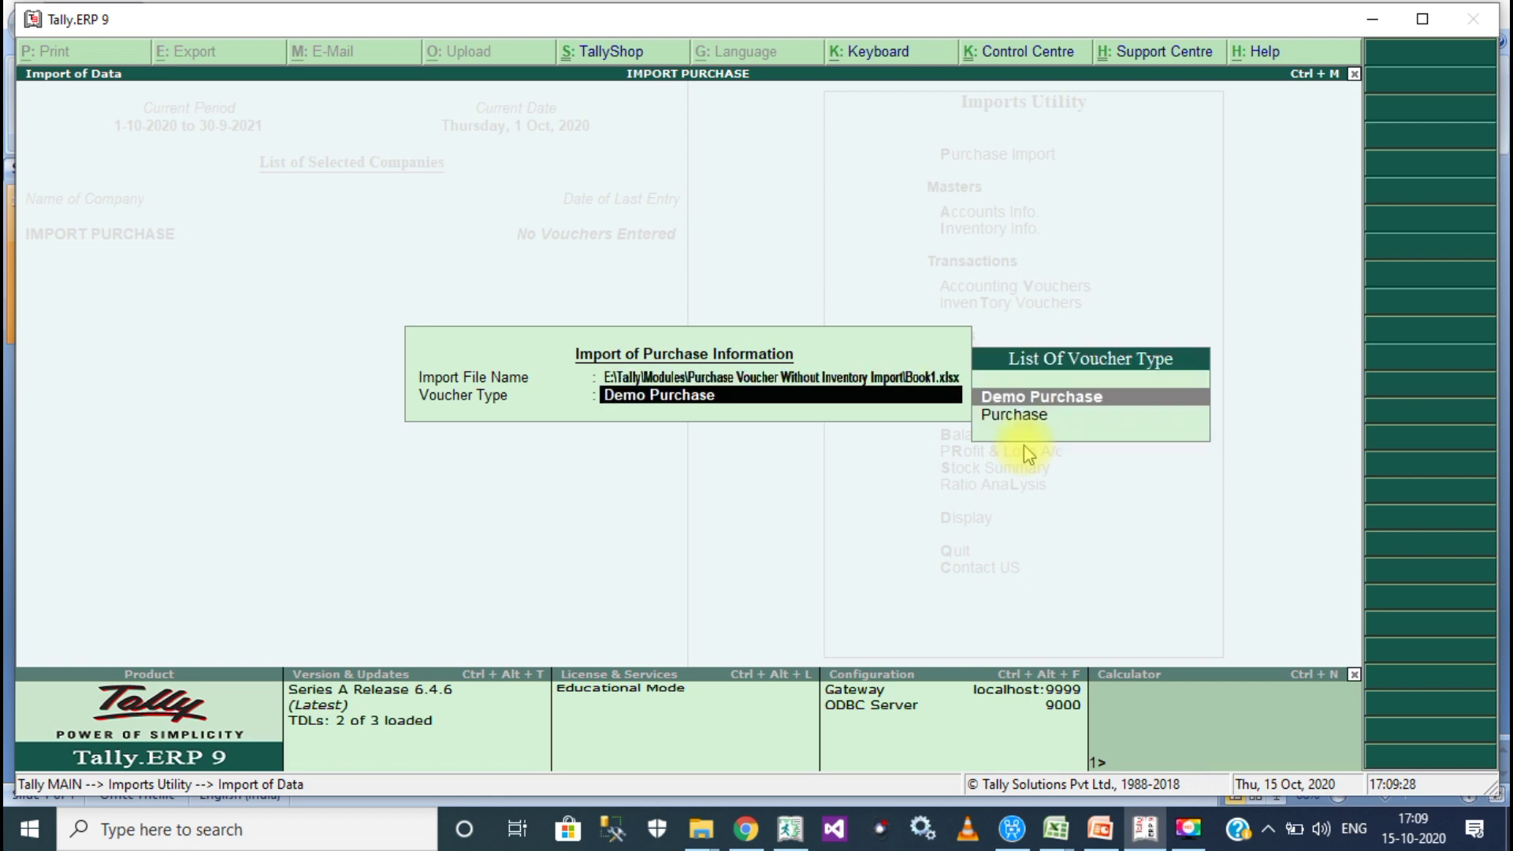
key("BackSpace")
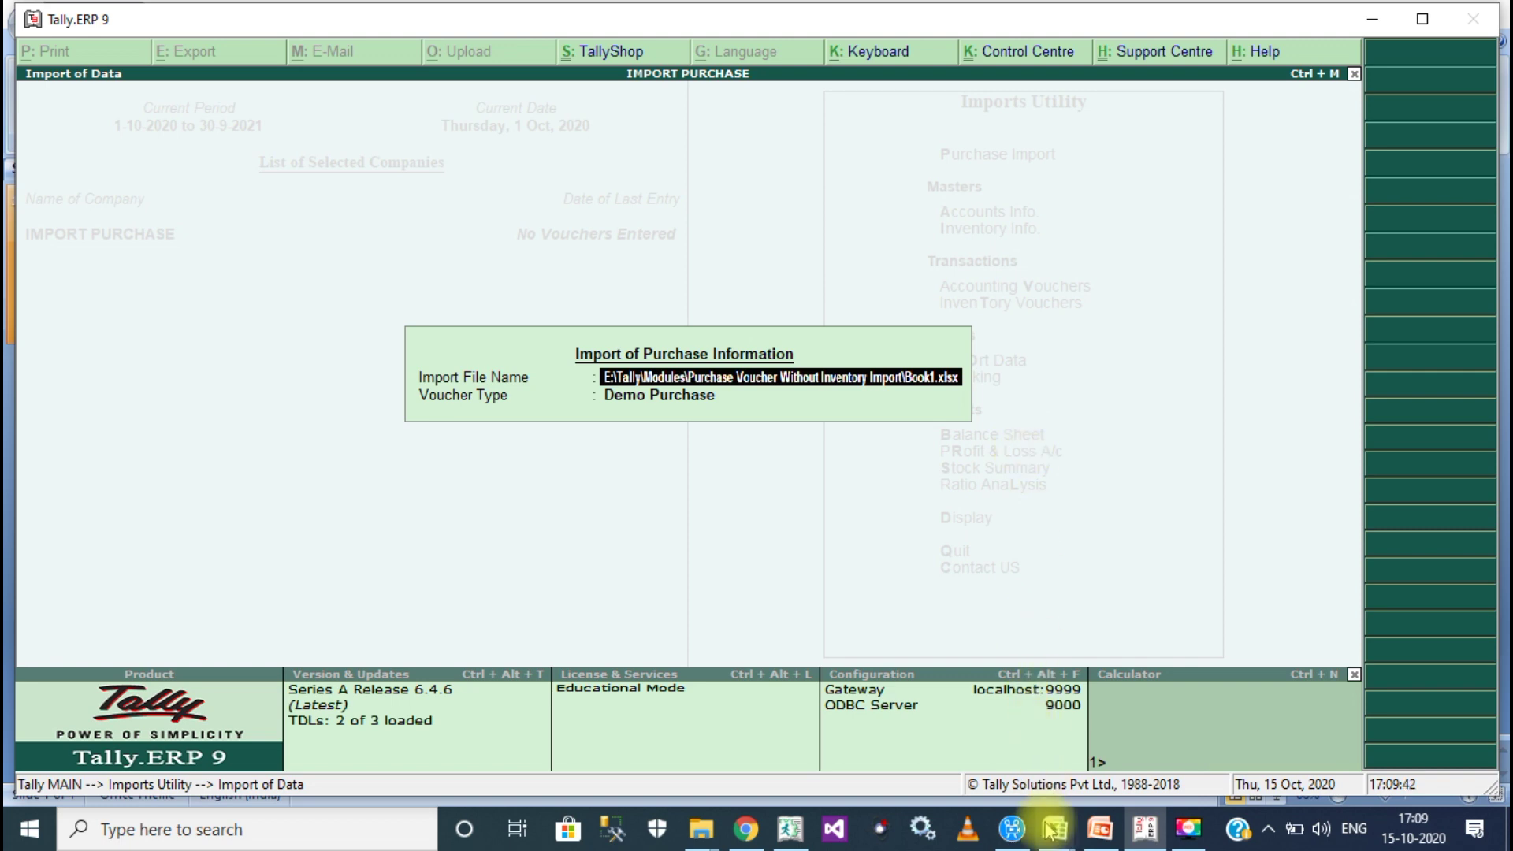
Switch to the Book1.xlsx workbook in Excel and examine the title rows 1 to 5 above the purchase register table.
mouse_move(1056, 832)
left_click(1002, 740)
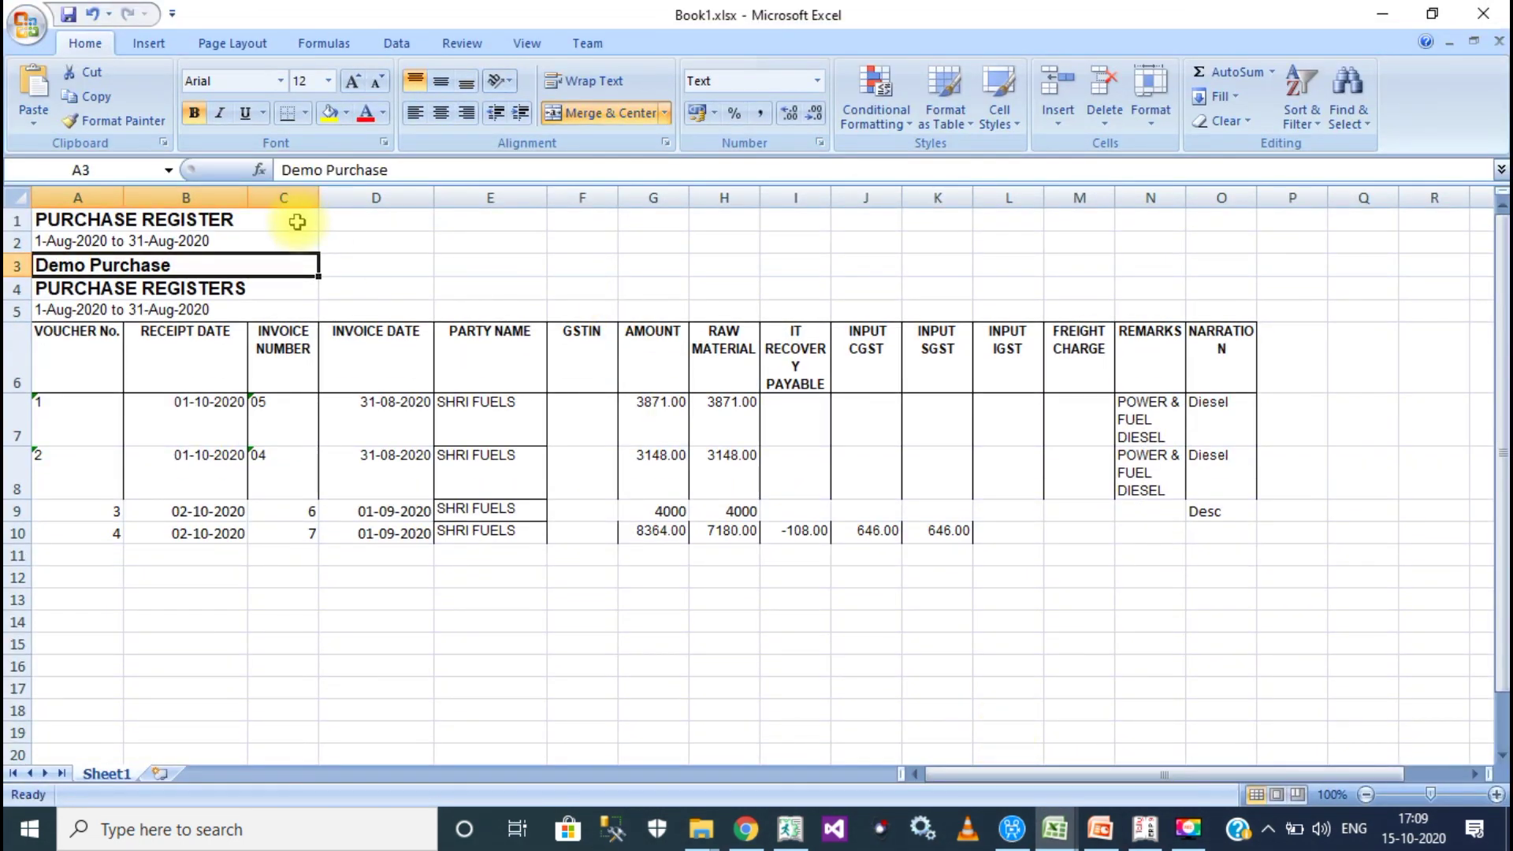
left_click(297, 223)
key("shift+Down")
key("shift+Down")
key("shift+Down")
key("shift+Down")
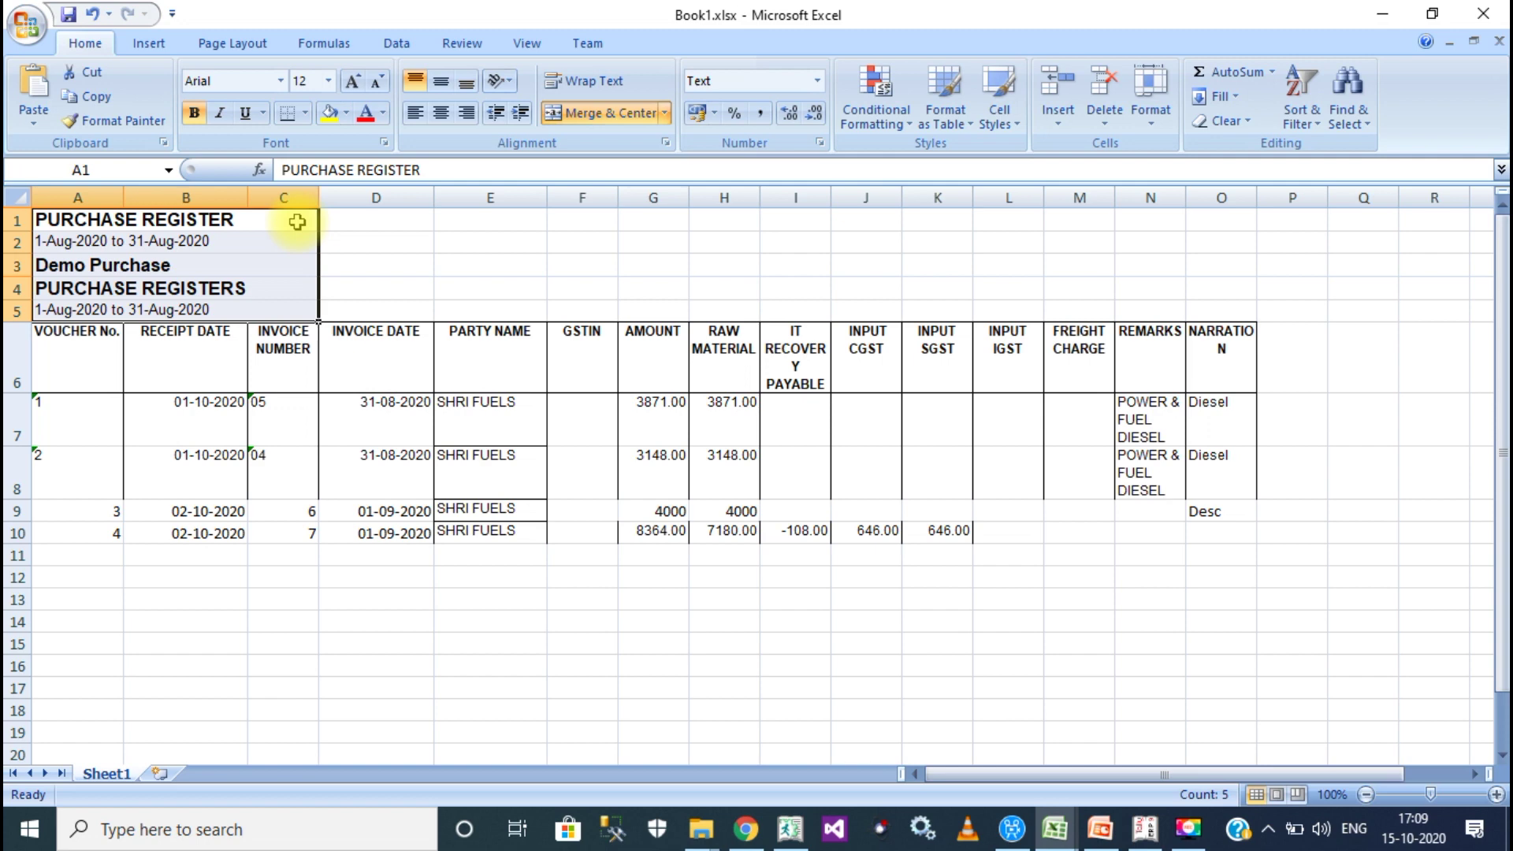
Examine the purchase register's column headings in row 6, from VOUCHER No. through FREIGHT CHARGE.
left_click(84, 371)
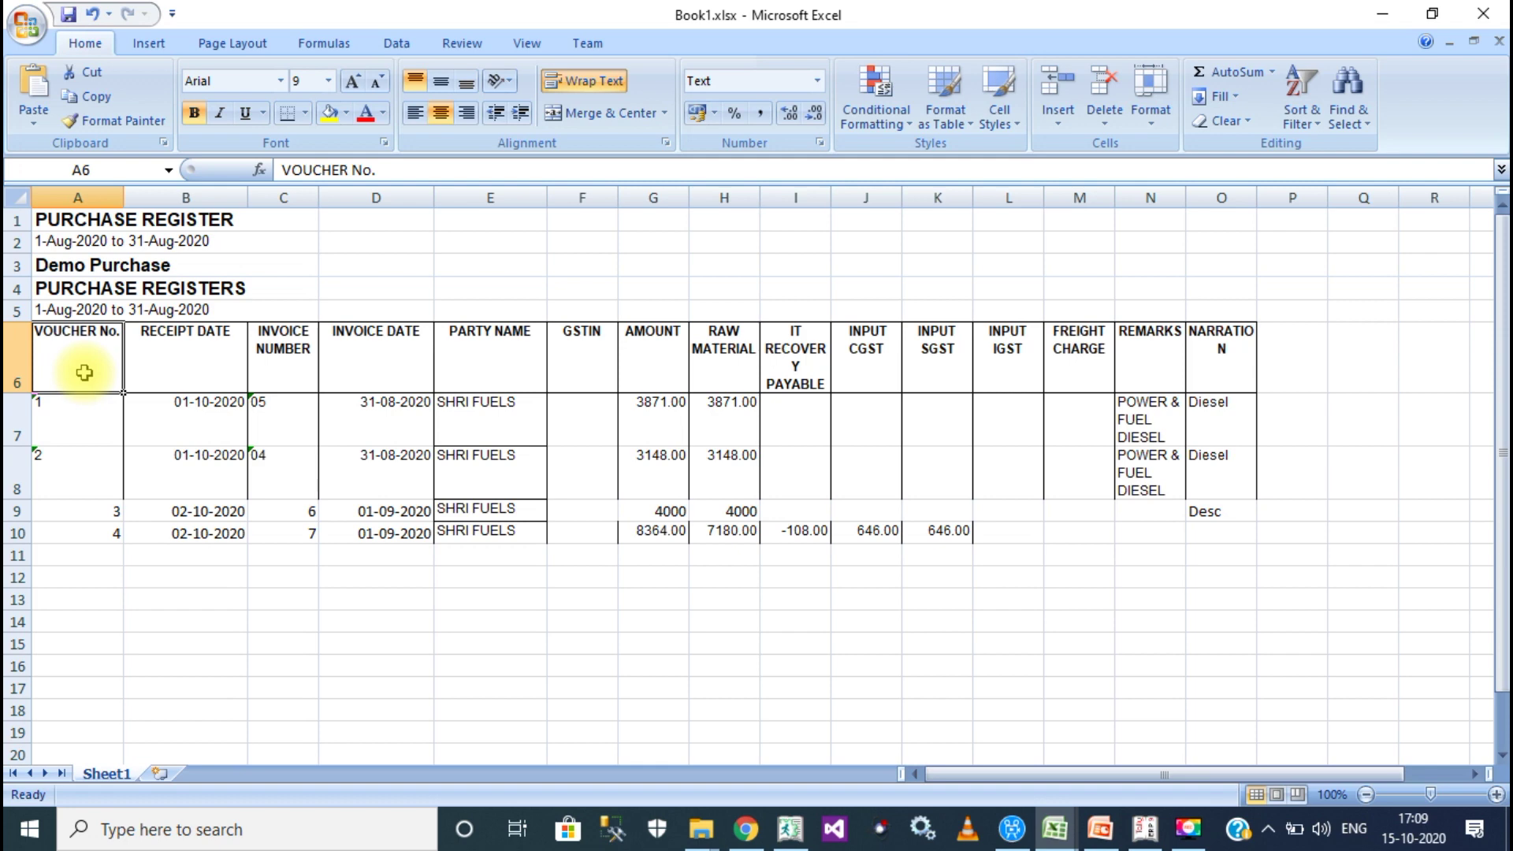
left_click(156, 382)
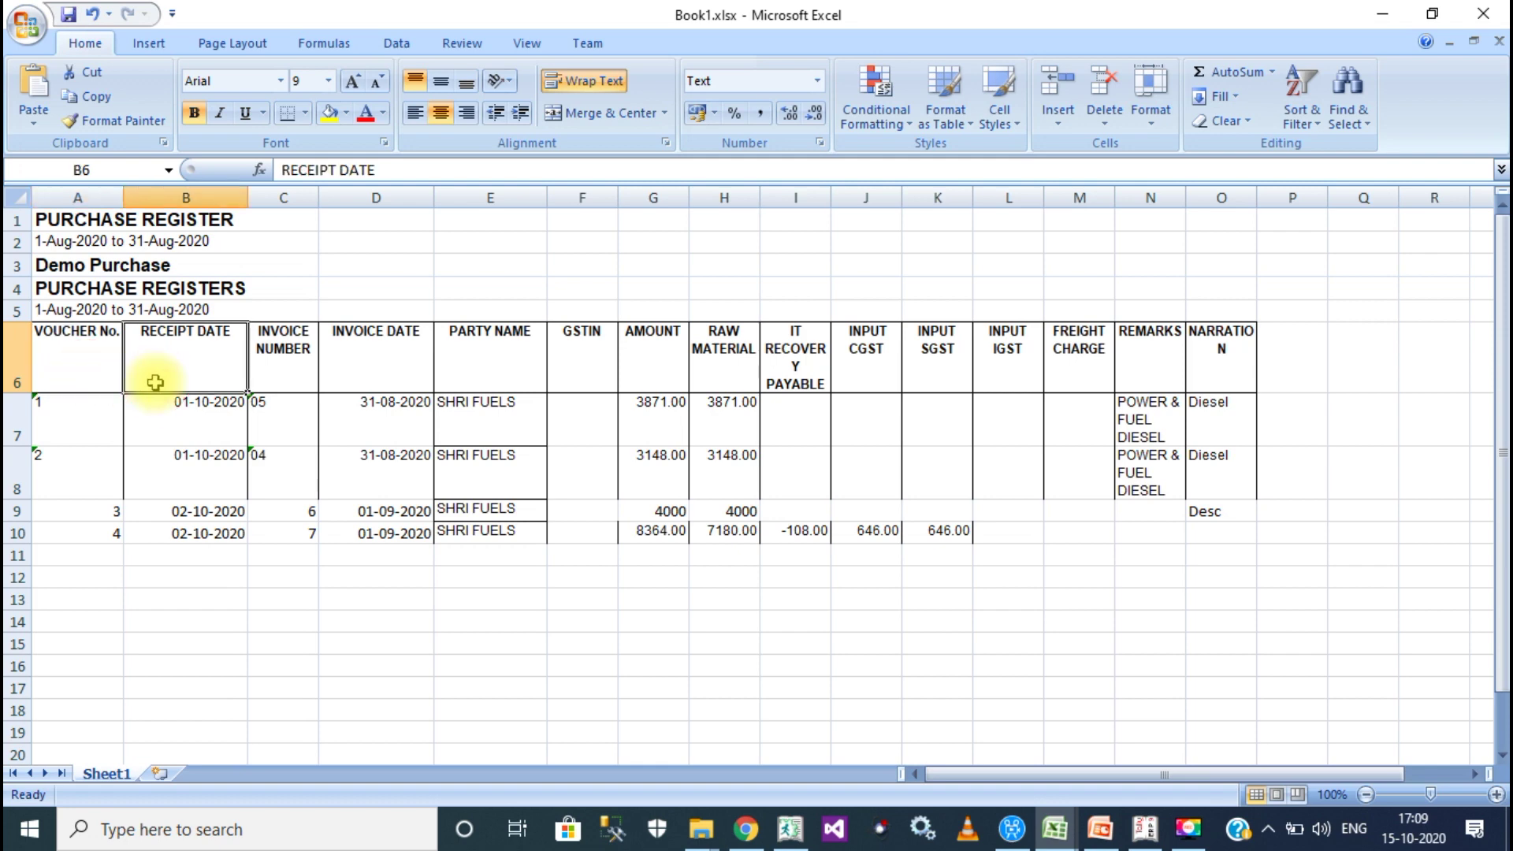
left_click(275, 386)
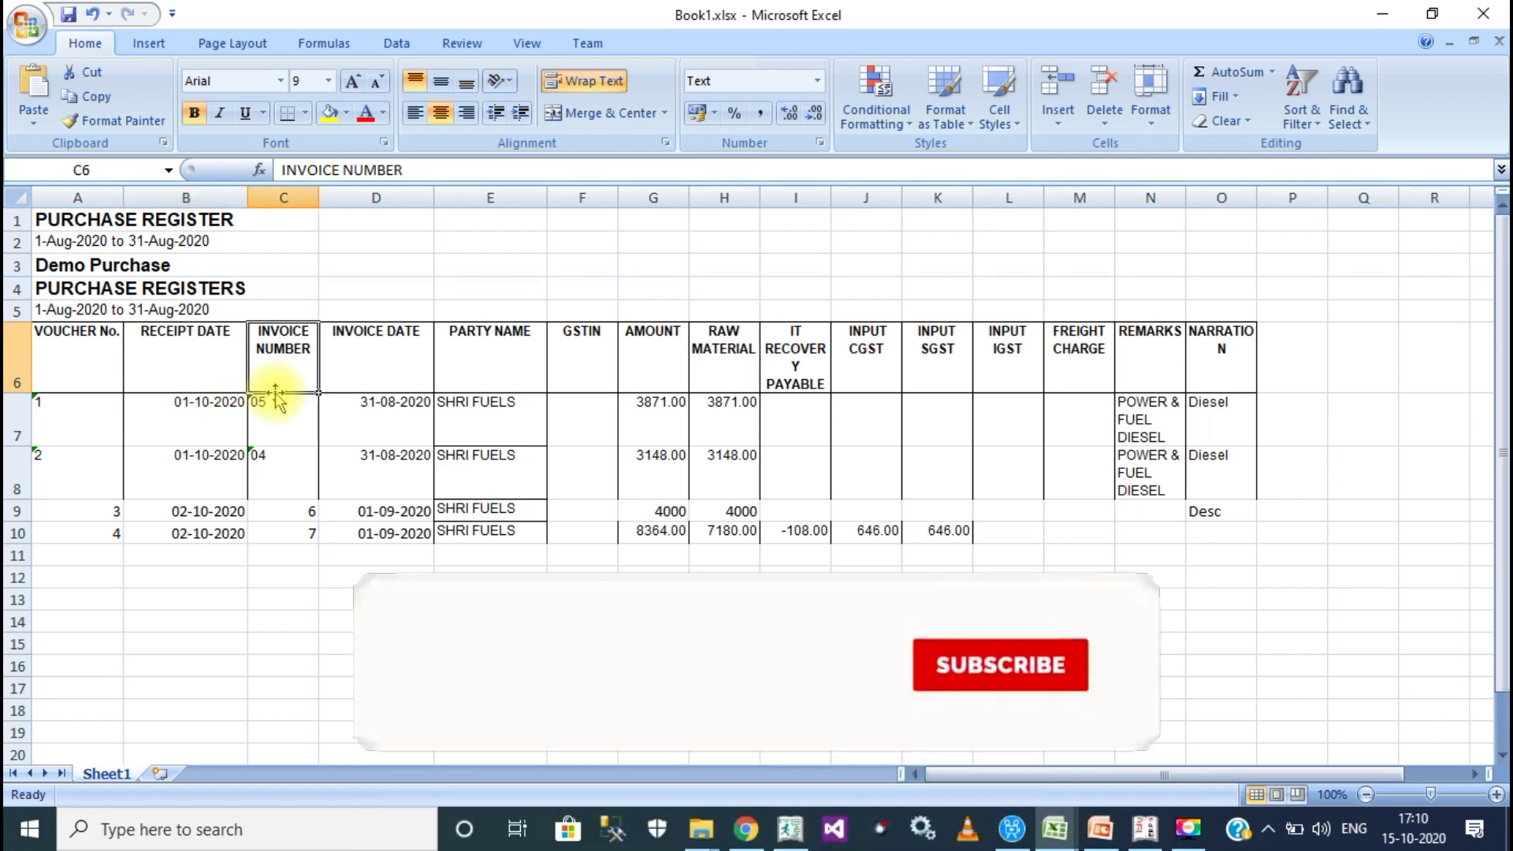
left_click(374, 385)
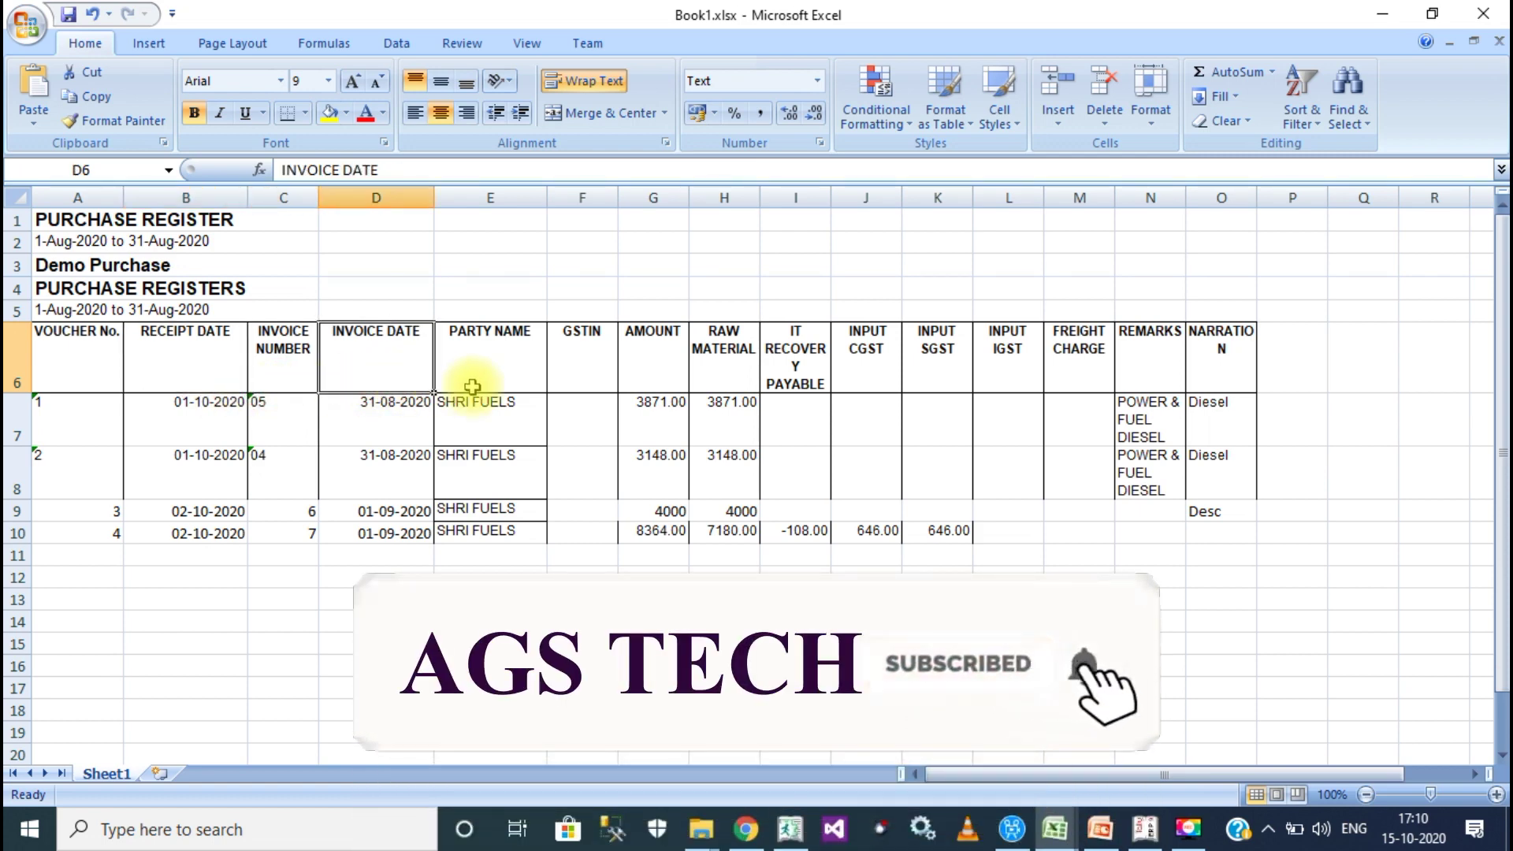
left_click(502, 389)
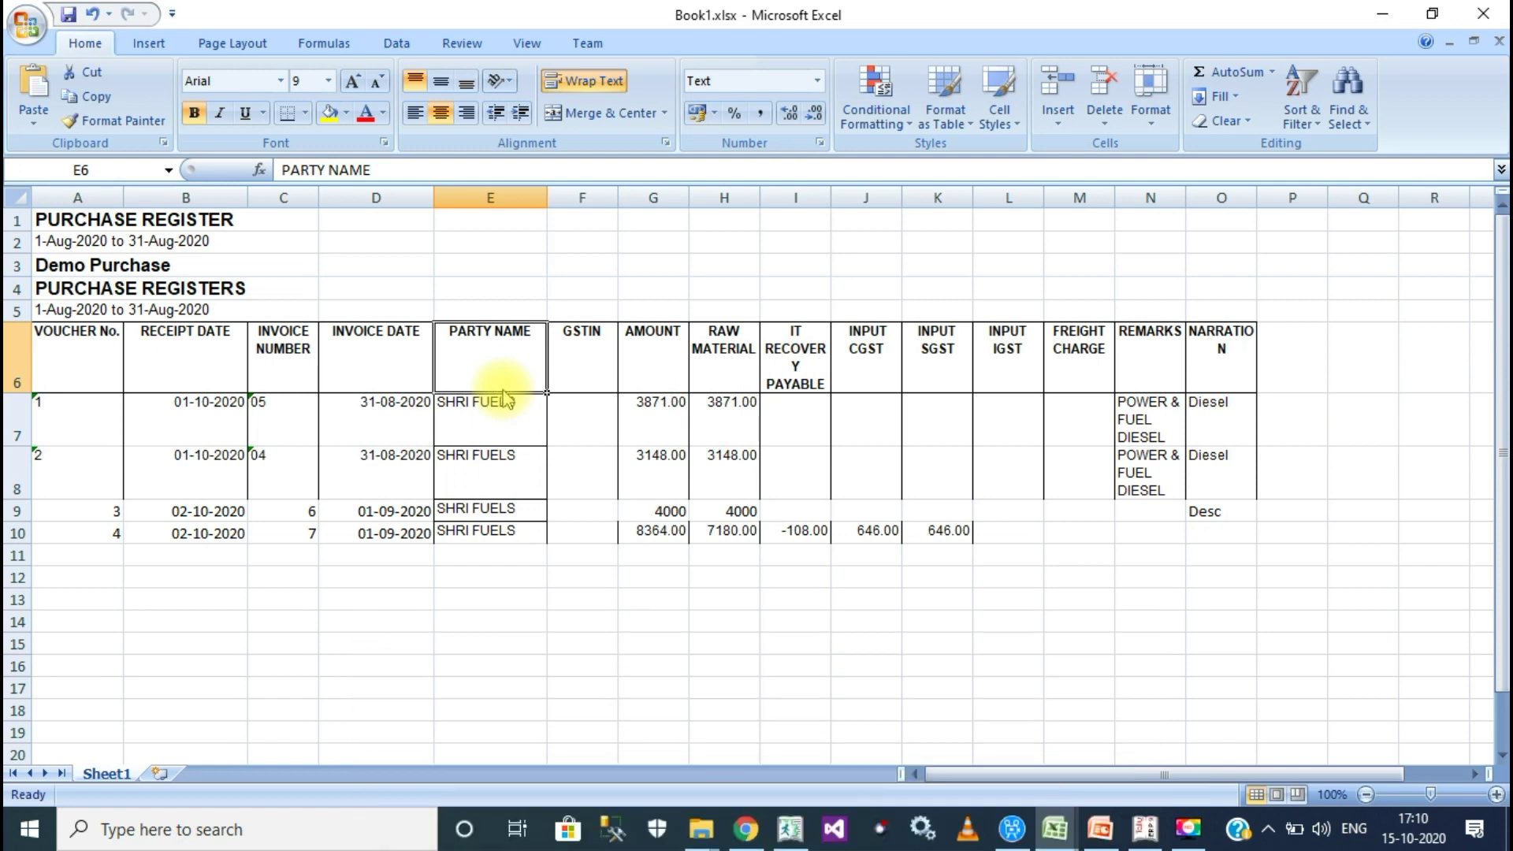
left_click(632, 378)
left_click(707, 378)
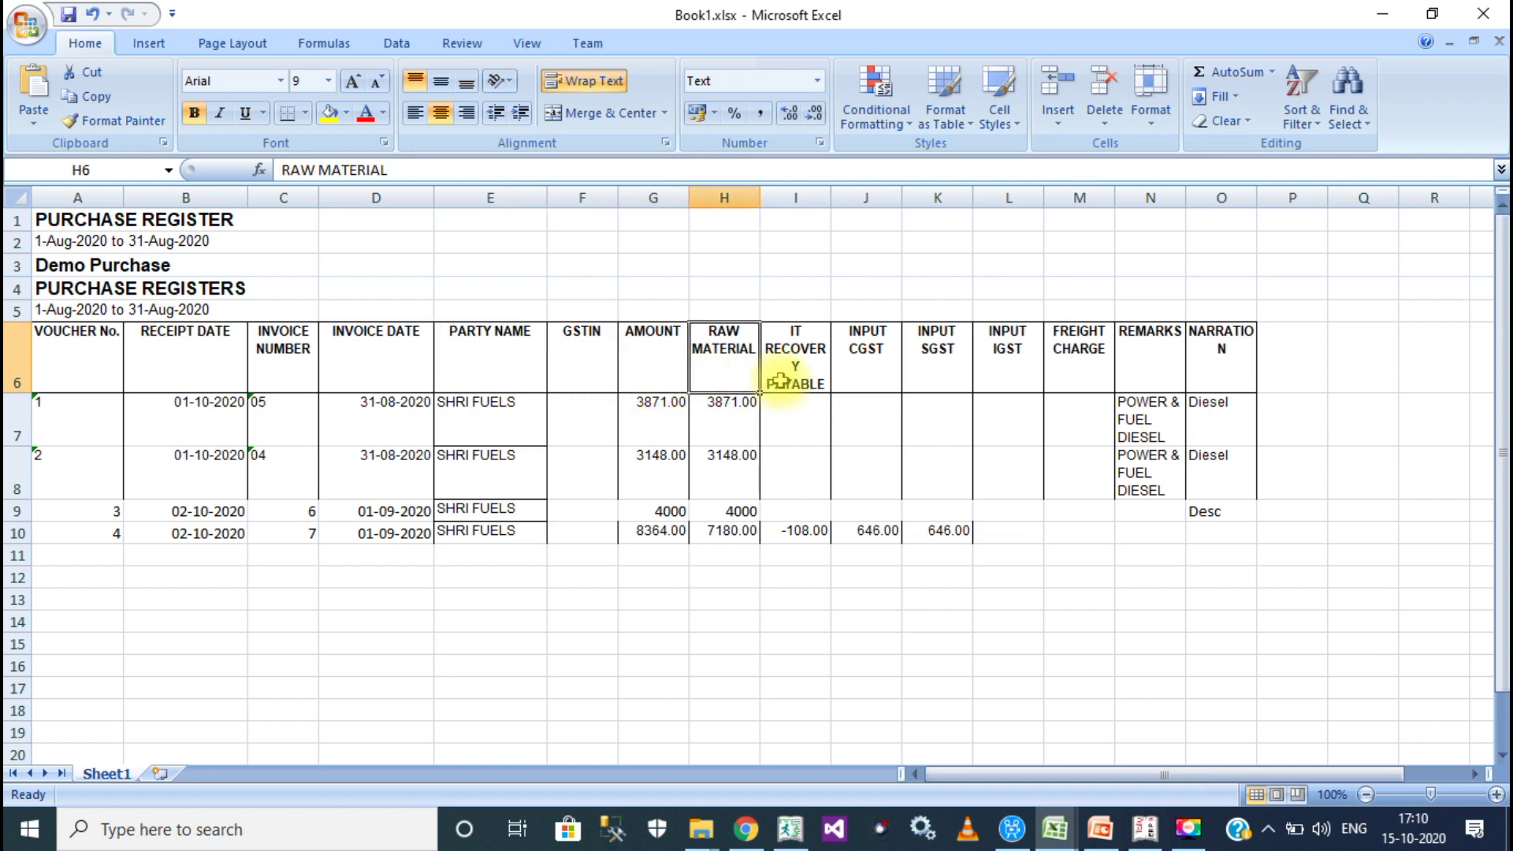
left_click(788, 379)
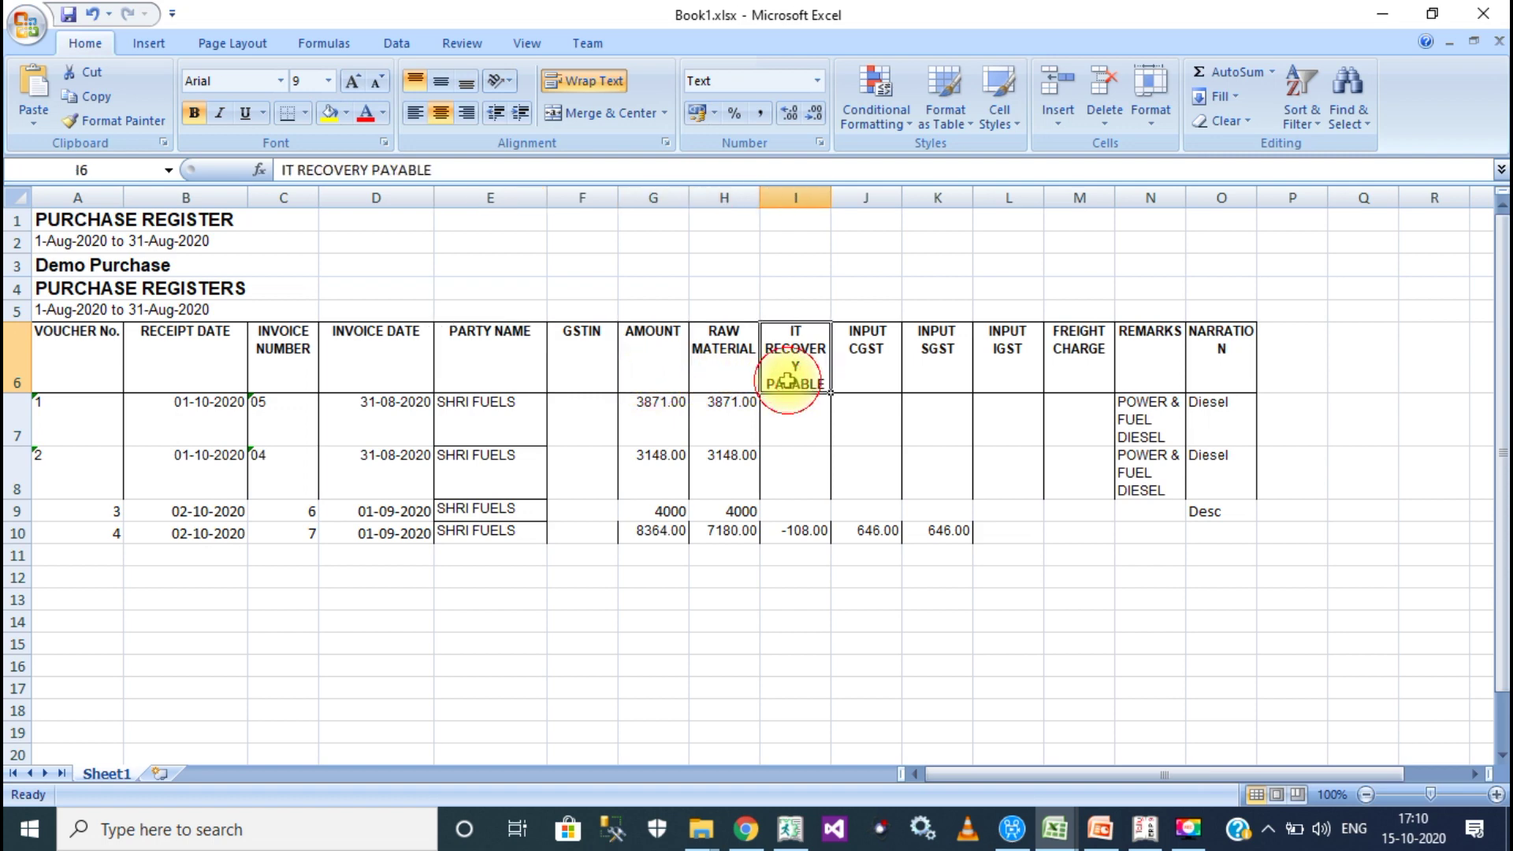
left_click(882, 376)
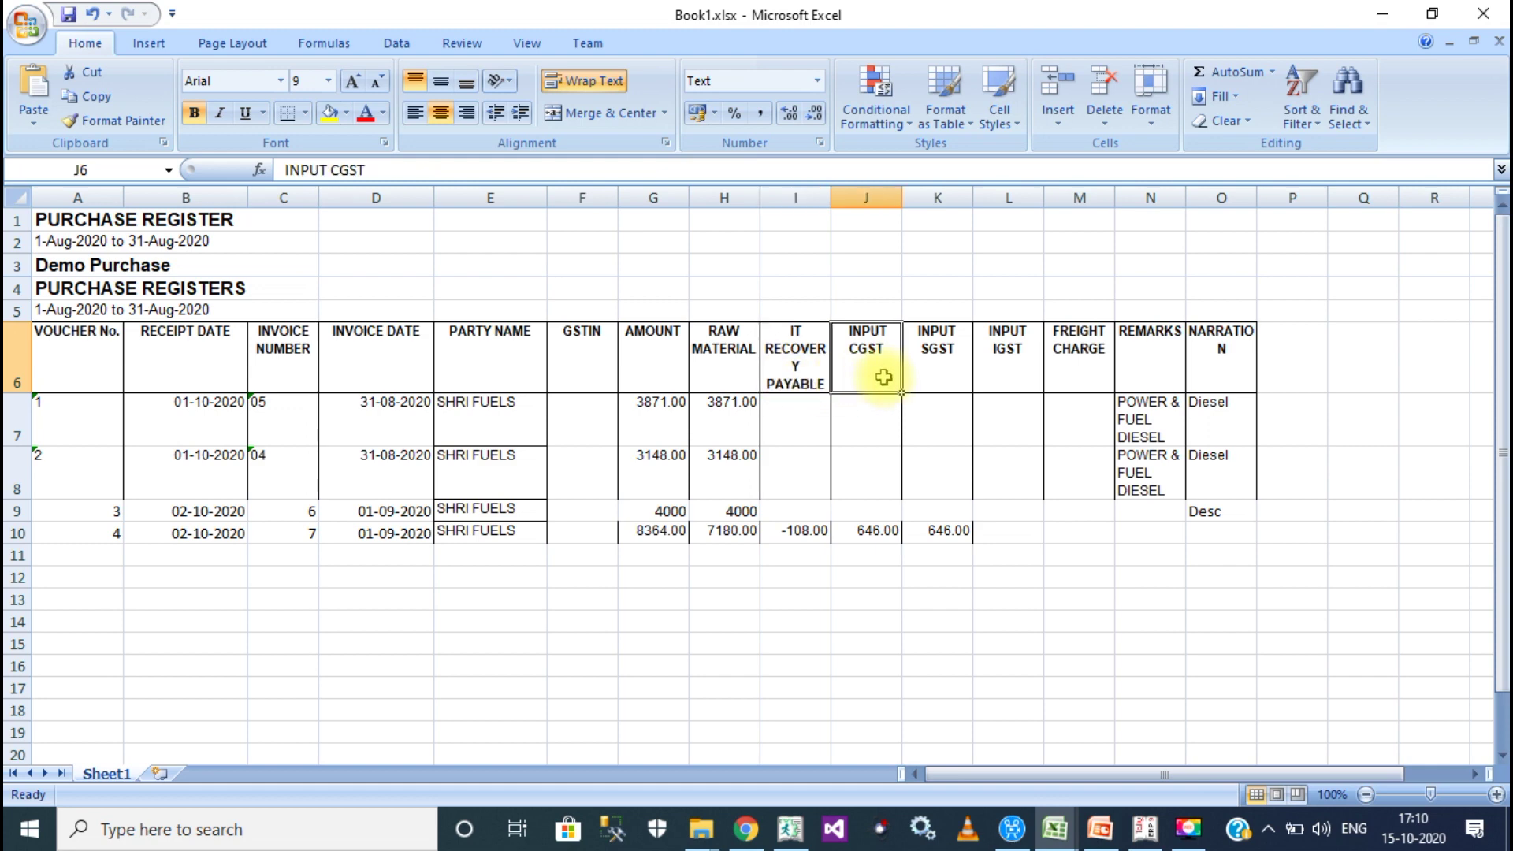
left_click(943, 374)
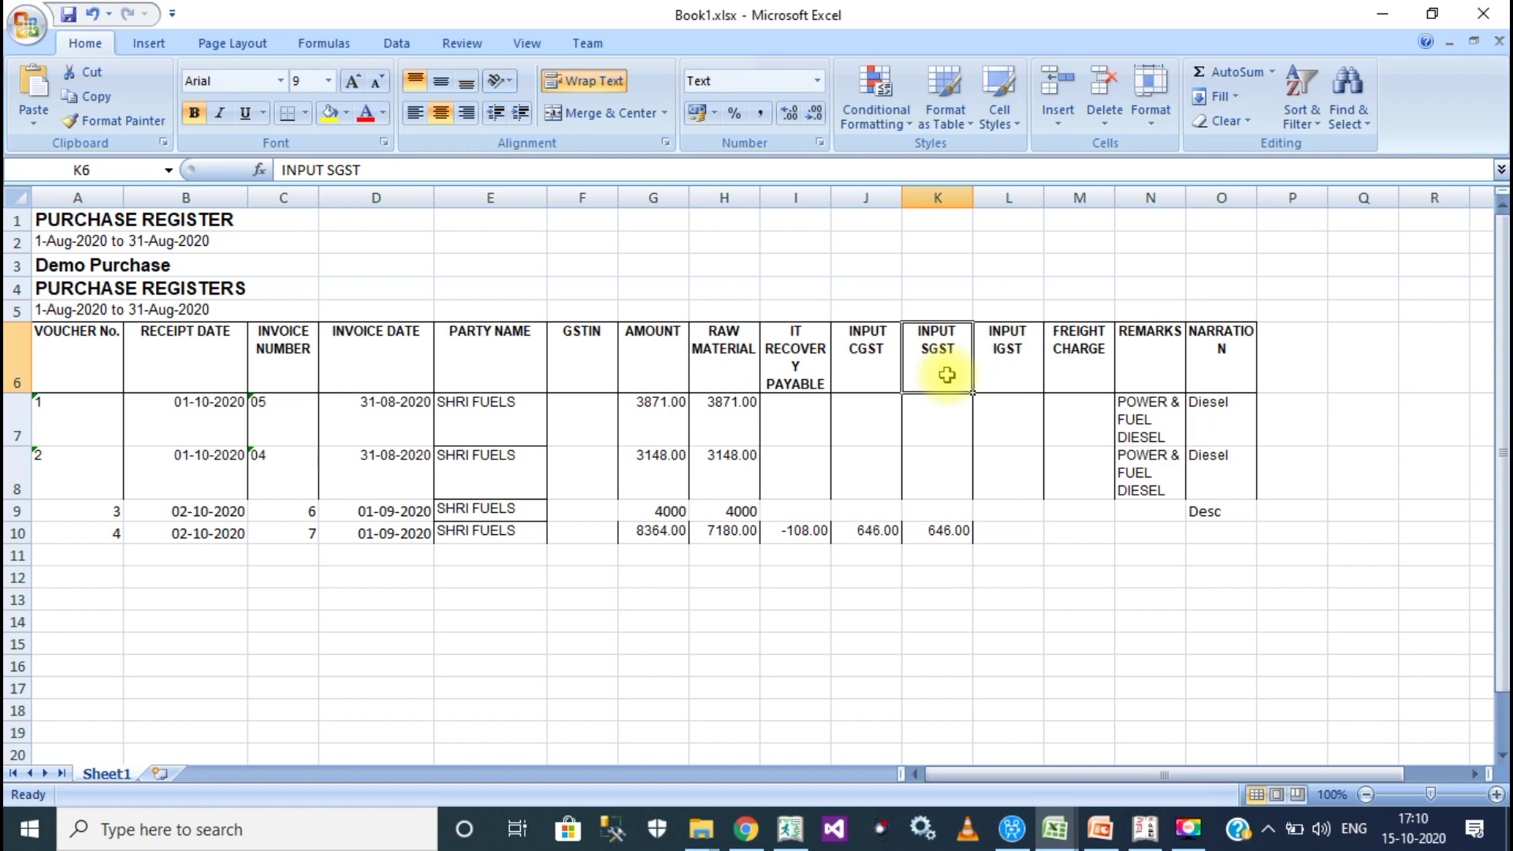
left_click(1003, 372)
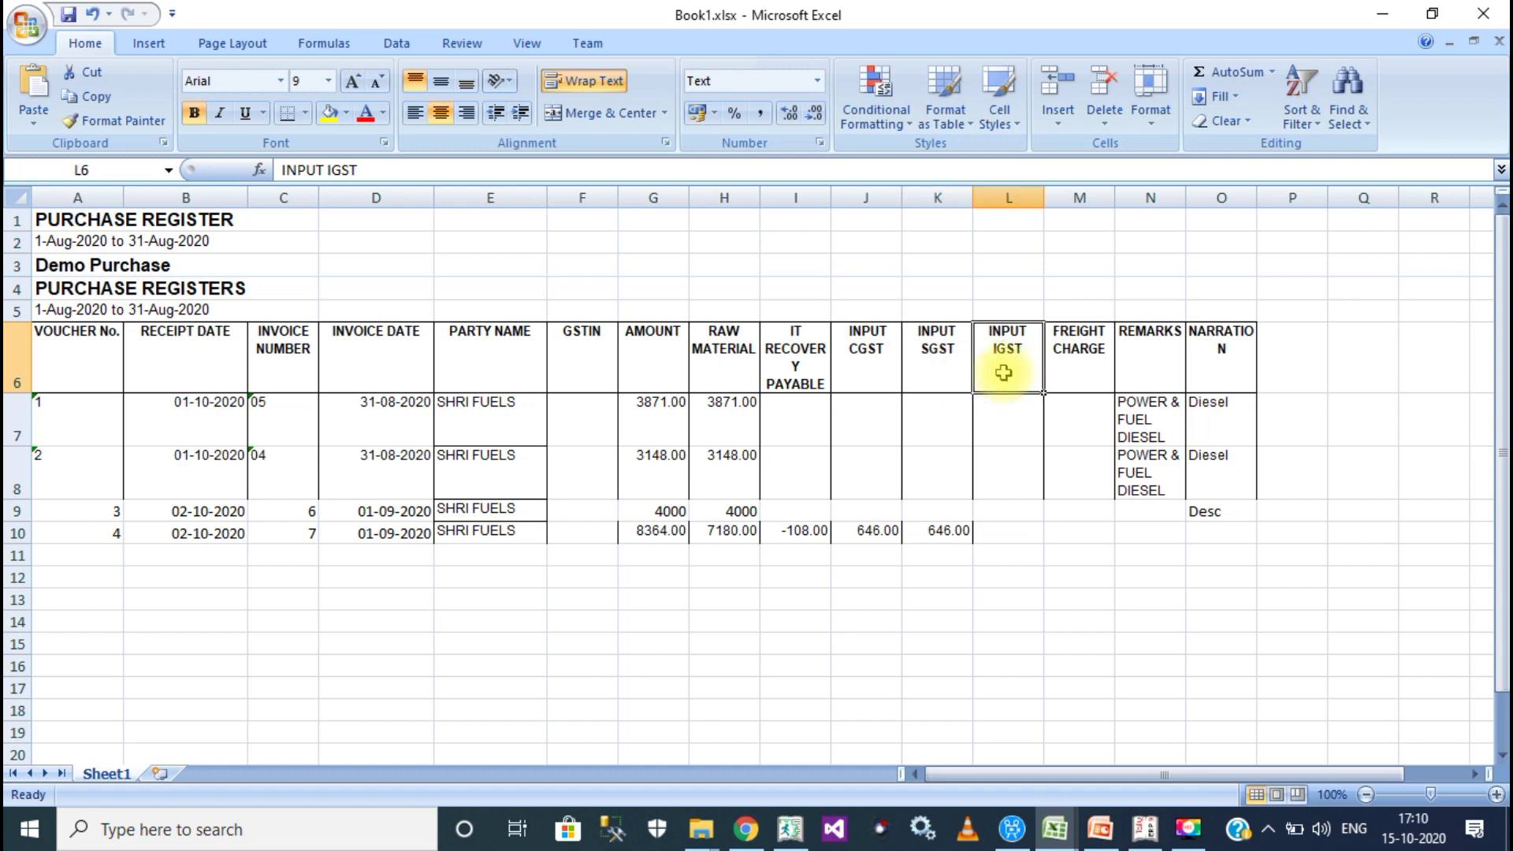
left_click(1067, 372)
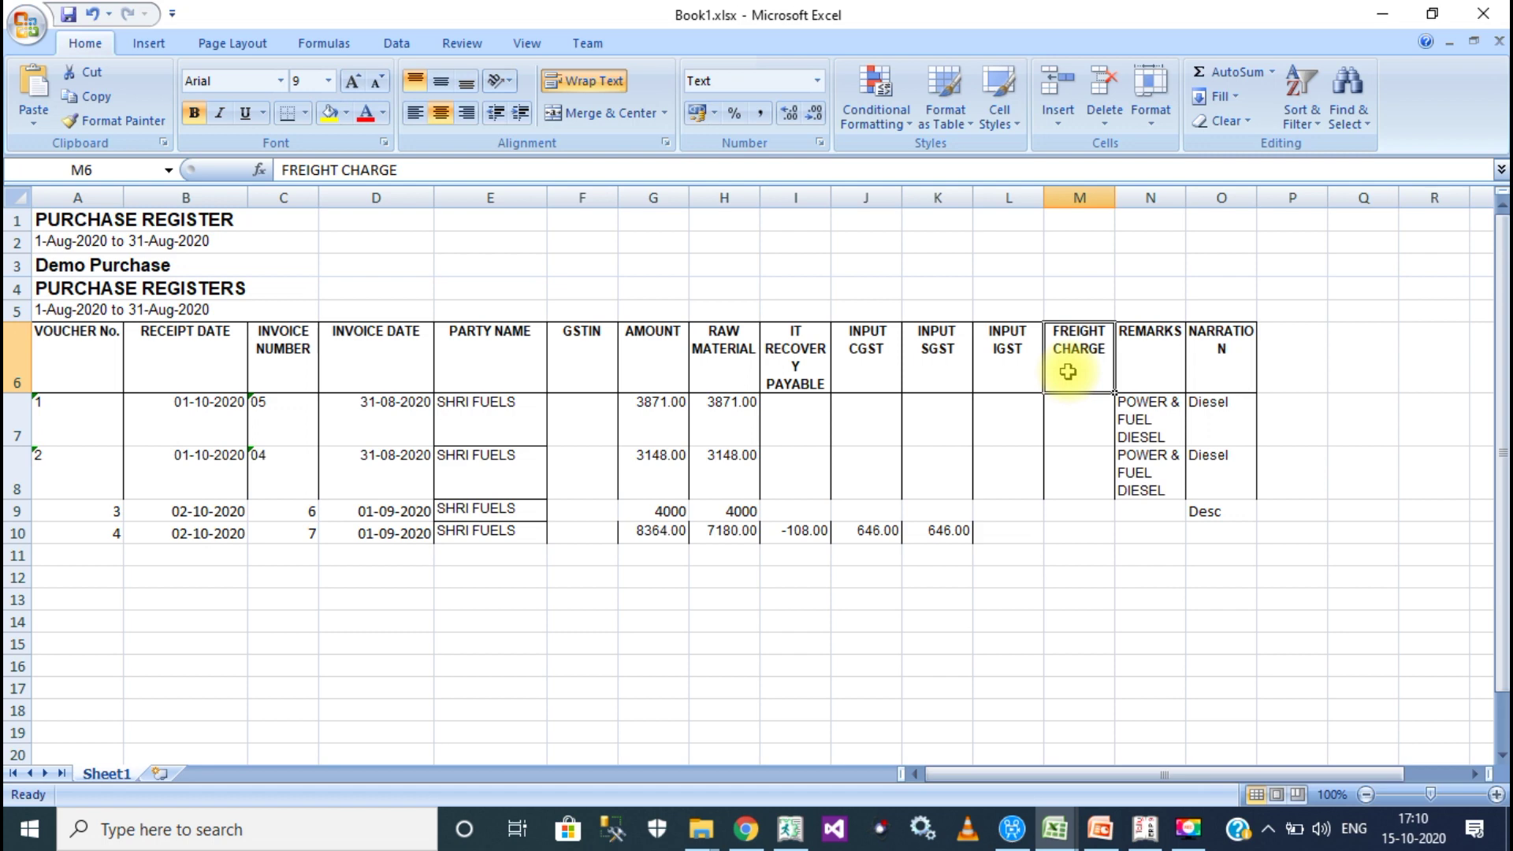
Colour the ledger headings from RAW MATERIAL to FREIGHT CHARGE (H6:M6) red.
left_click(710, 370)
key("shift+Right")
key("shift+Right")
key("shift+Right")
key("shift+Right")
key("shift+Right")
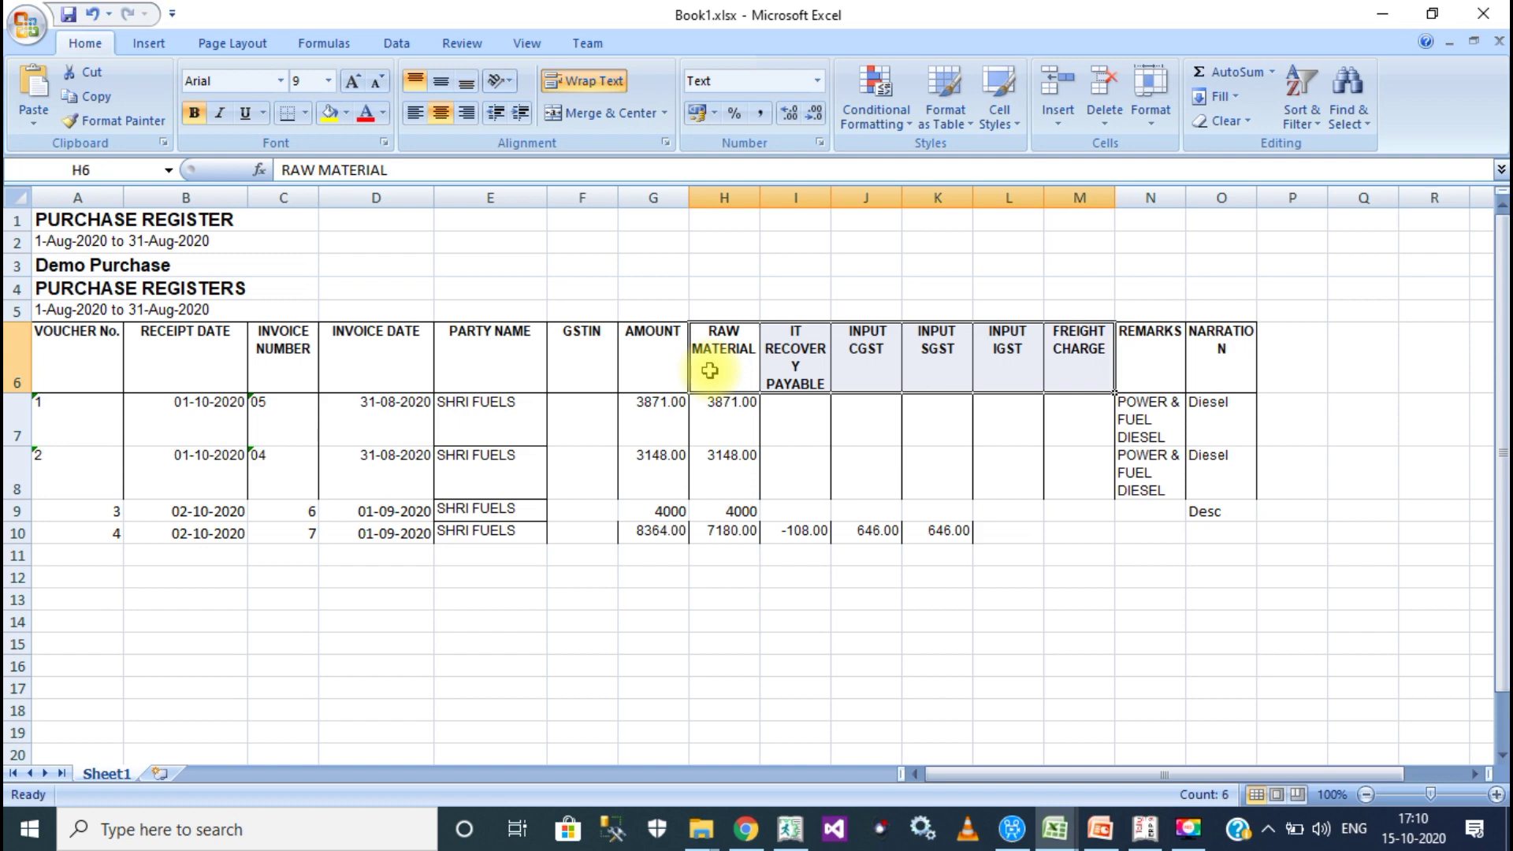
left_click(365, 120)
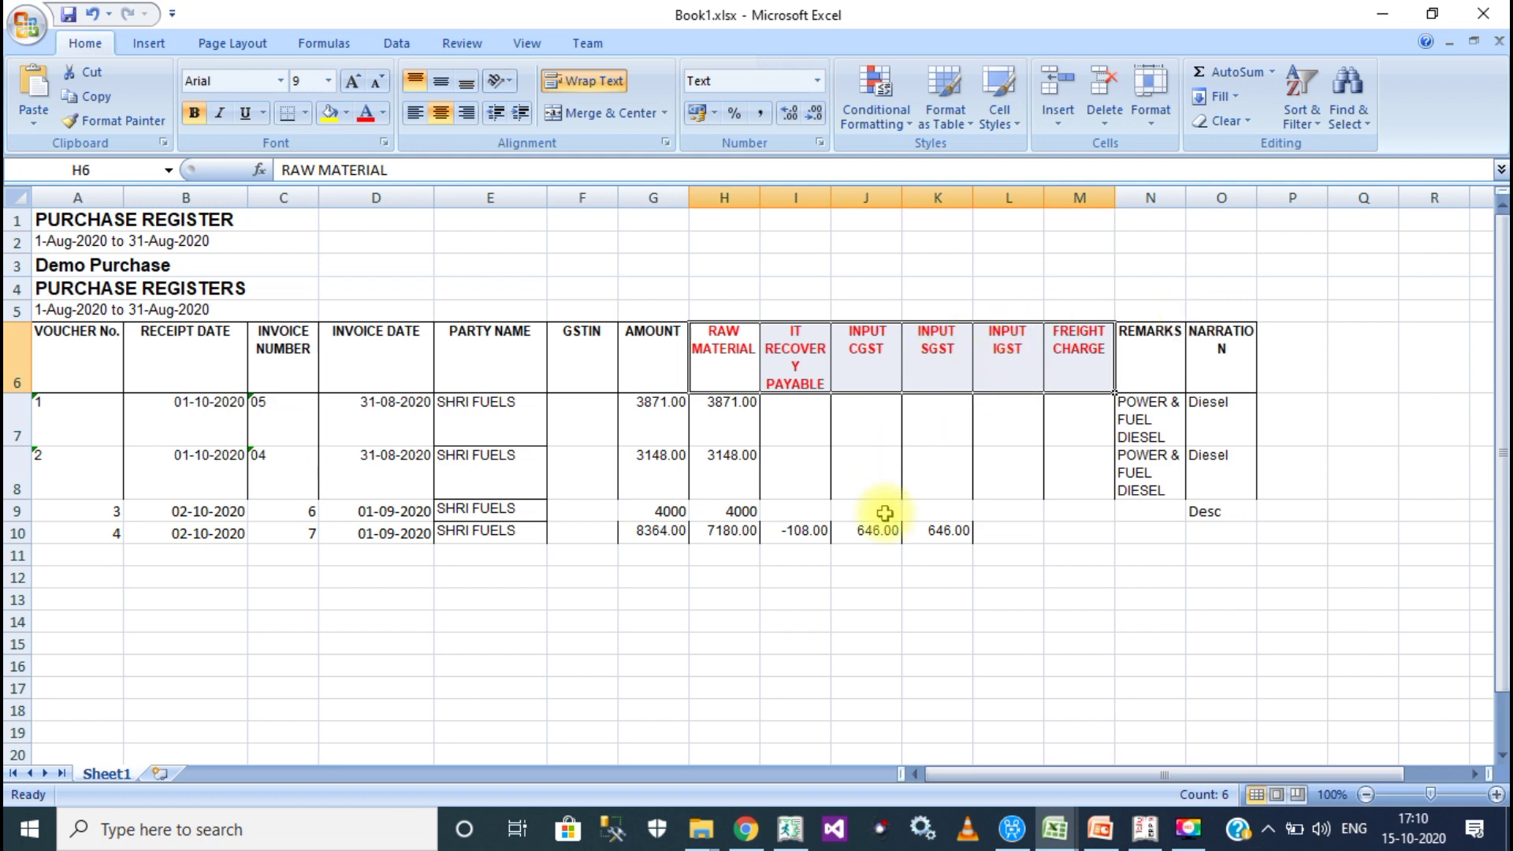
left_click(276, 626)
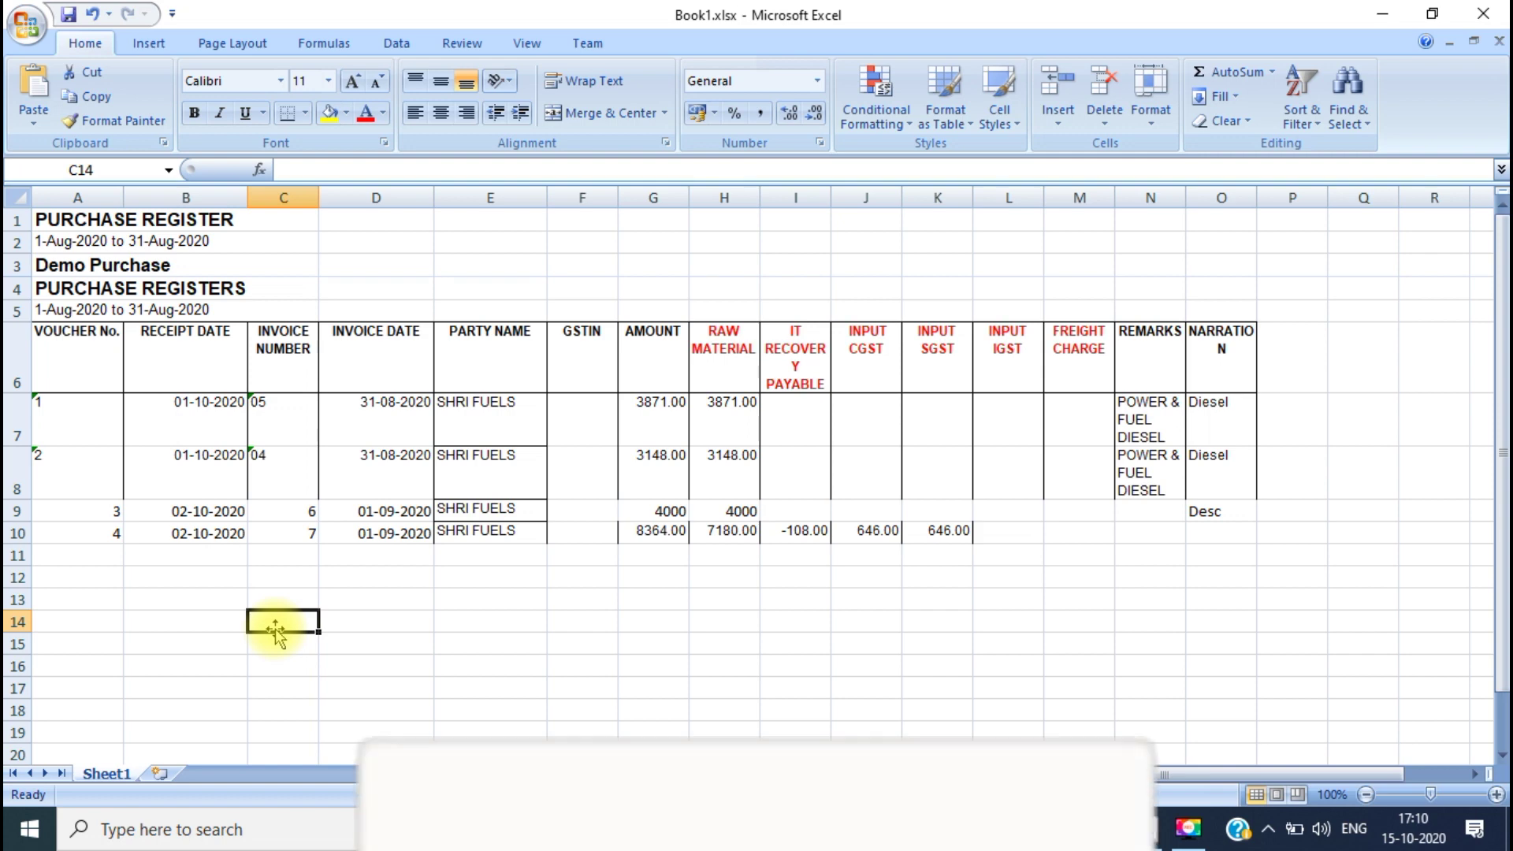
Check the RAW MATERIAL heading, switch to Tally.ERP 9 and search the ledgers available for alteration for "Ra".
left_click(714, 377)
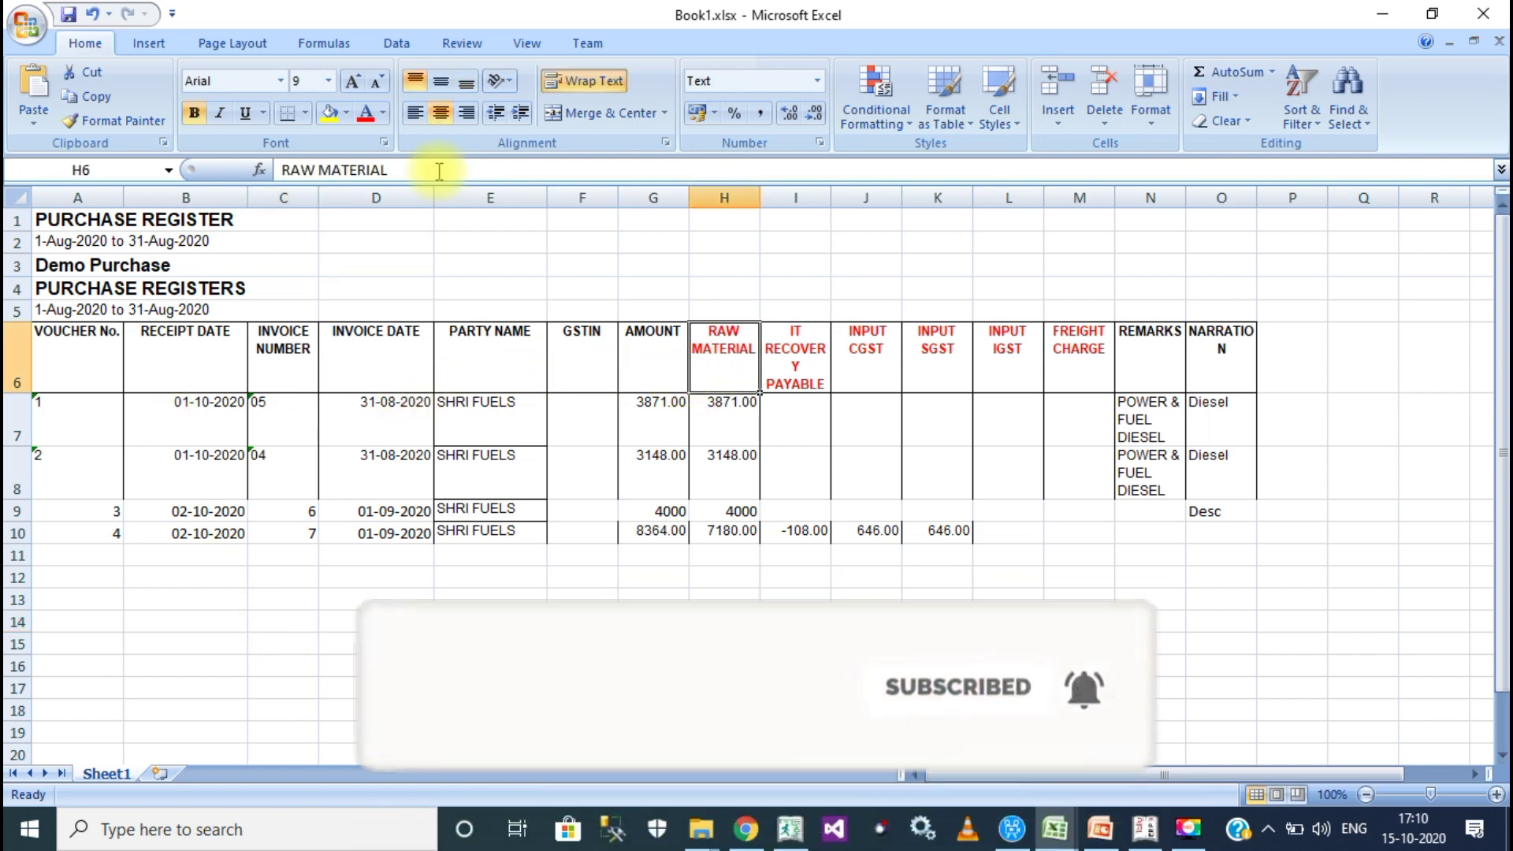
left_click(1146, 830)
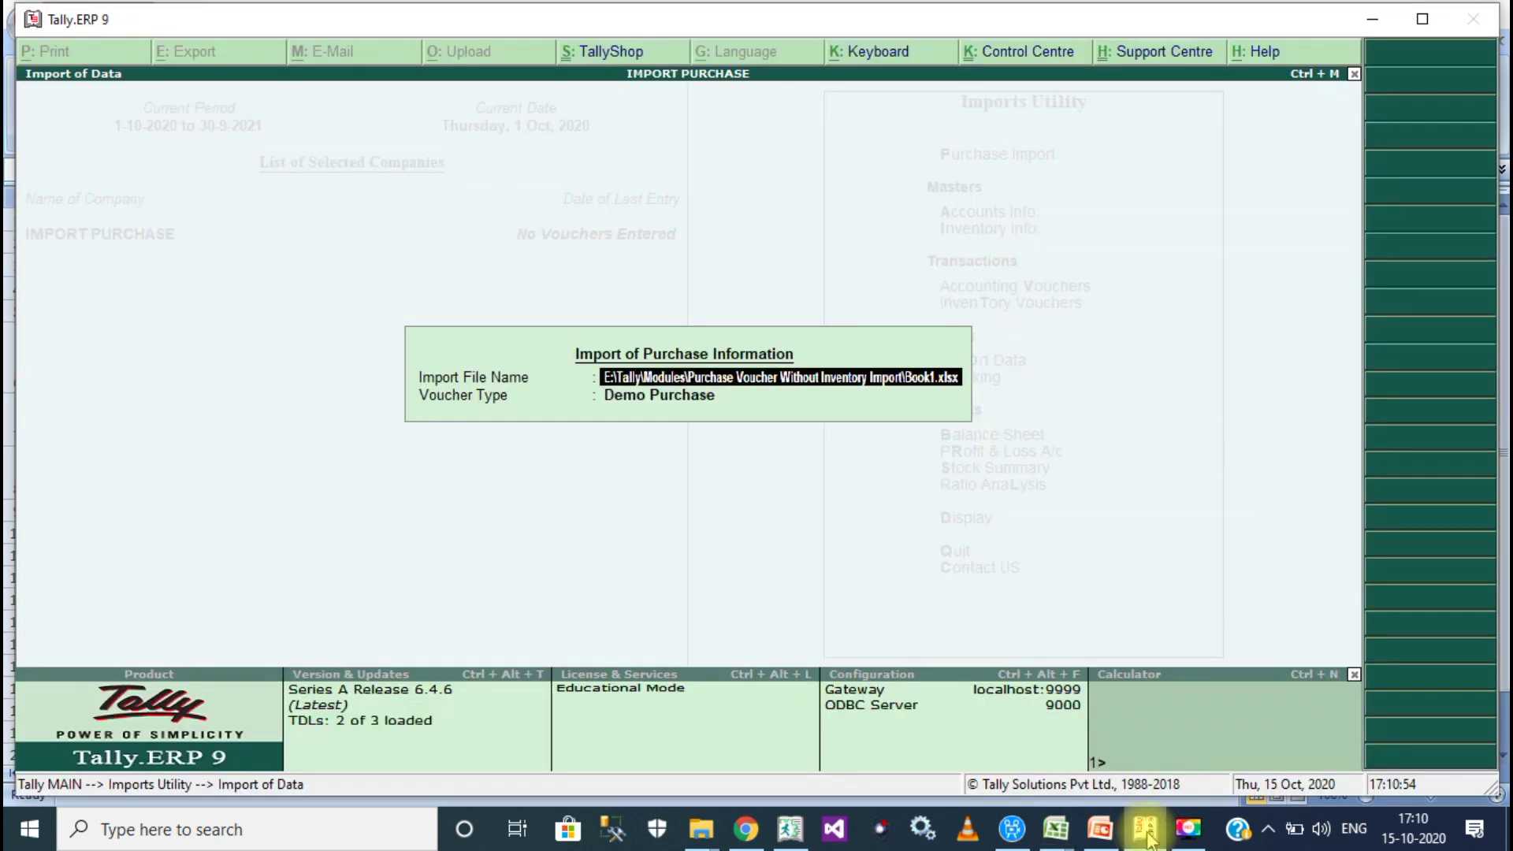
key("Escape")
key("Down")
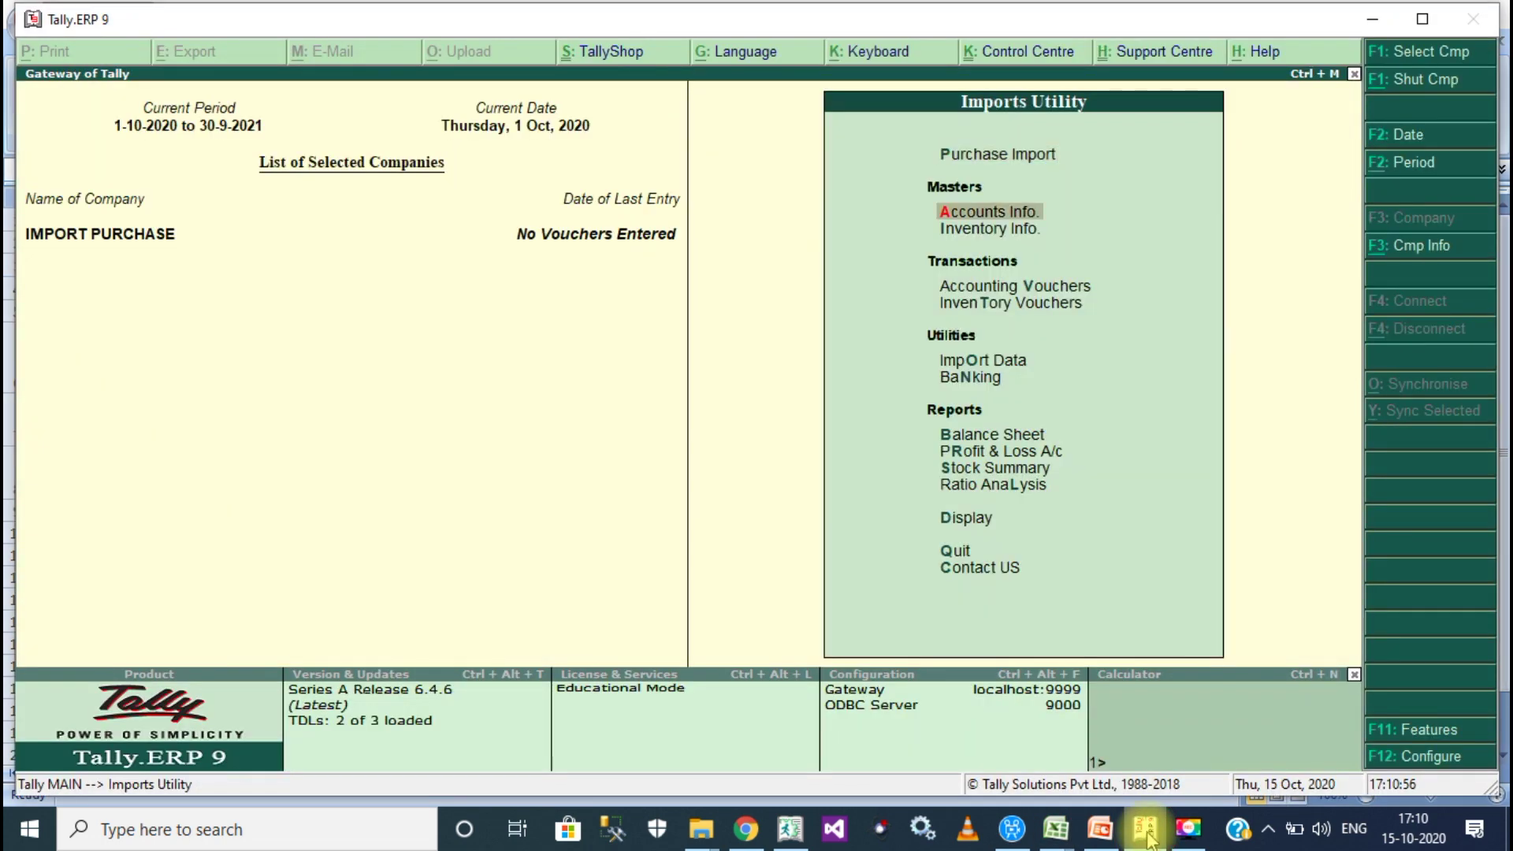
key("Return")
key("Down")
key("Return")
key("Down")
key("Down")
key("Return")
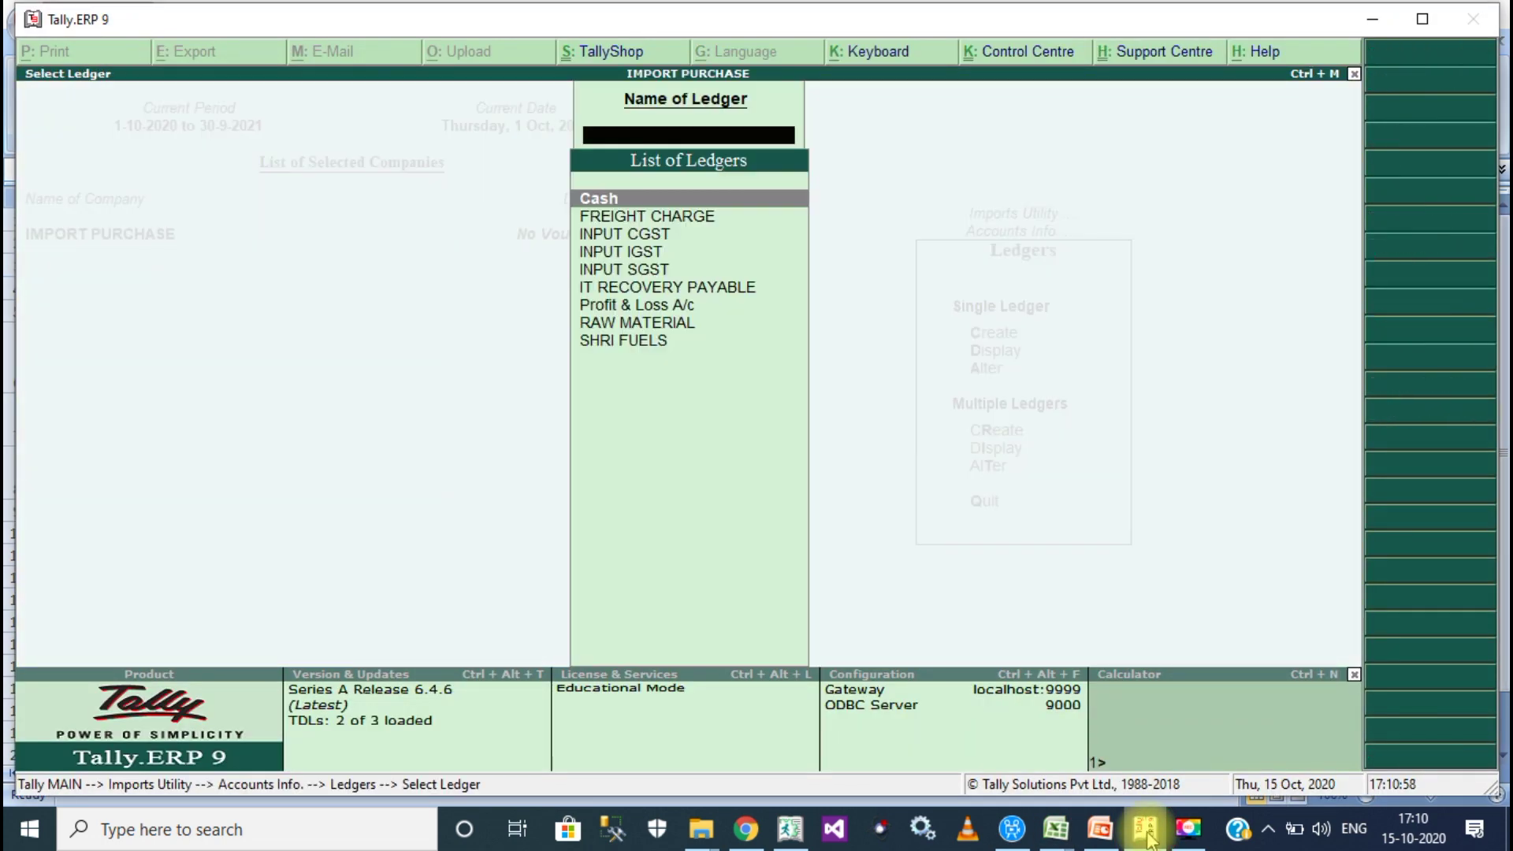
type("Ra")
Check the IT RECOVERY PAYABLE heading in the Excel workbook and search Tally.ERP 9's ledger list for "It".
left_click(1147, 830)
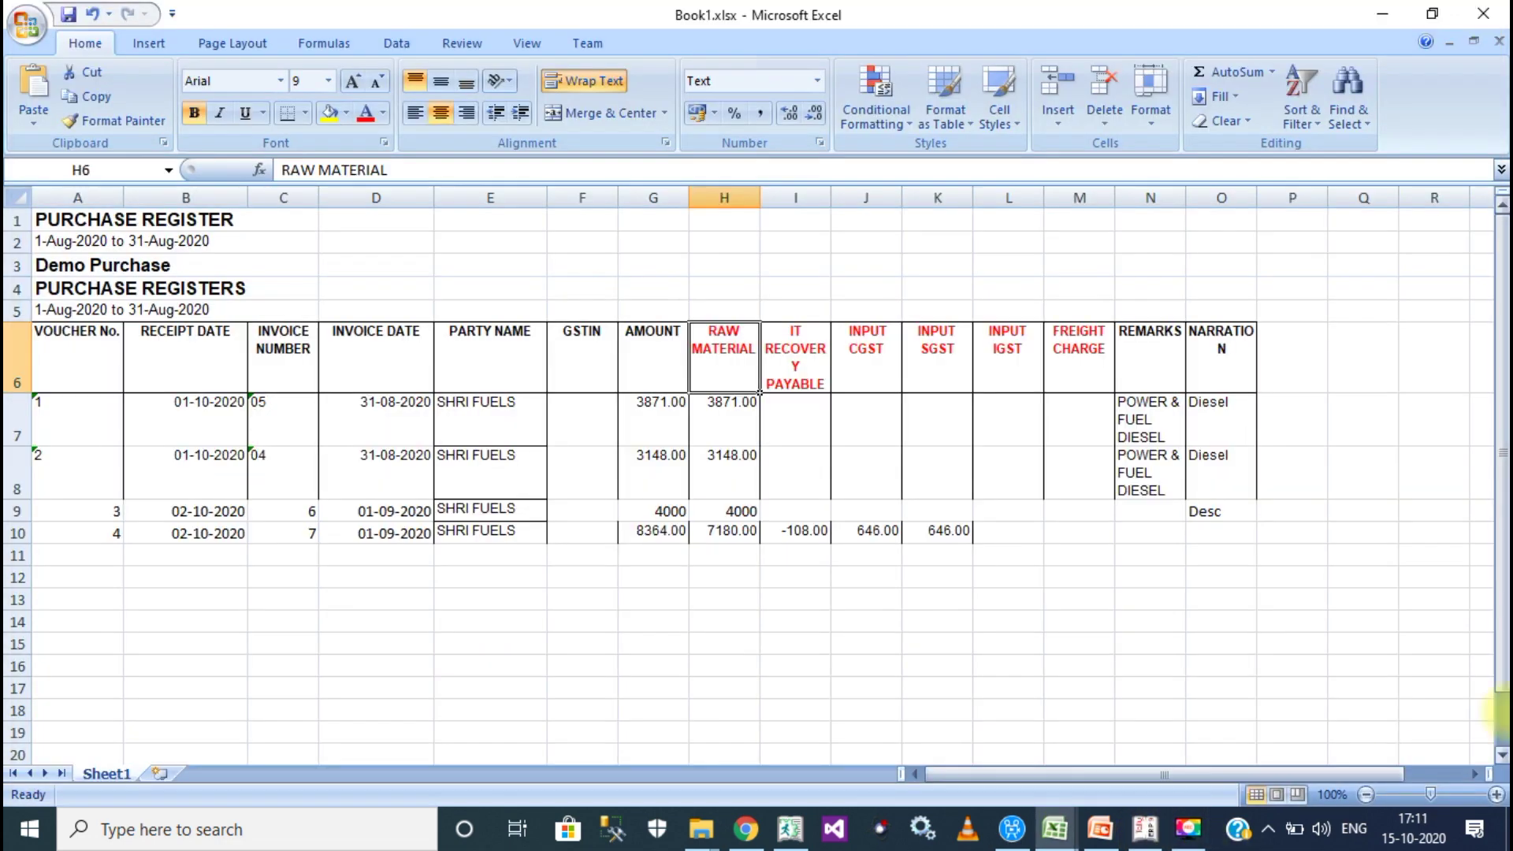
left_click(796, 374)
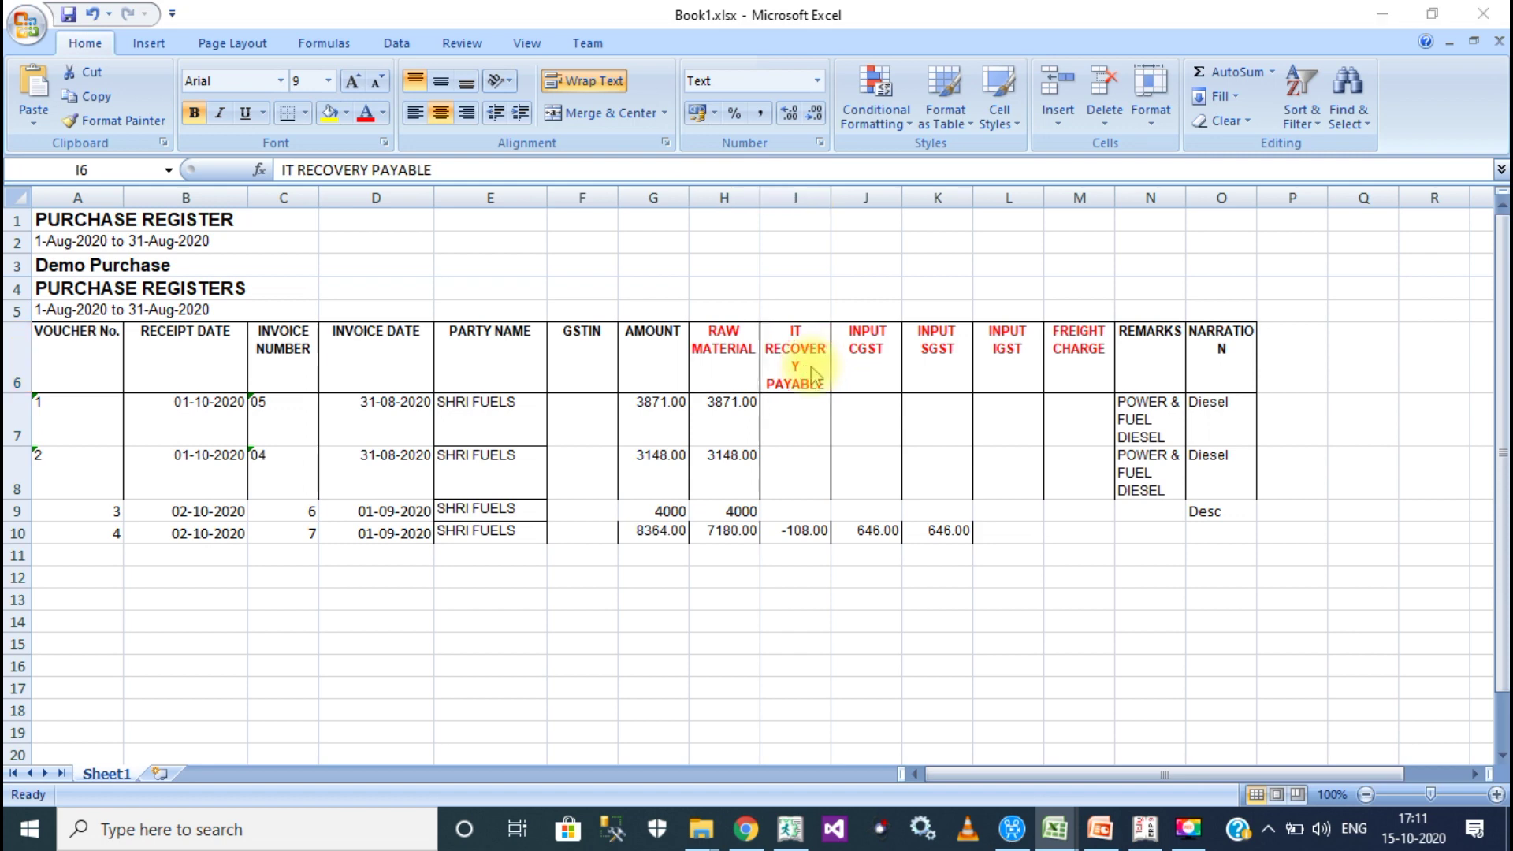
left_click(1148, 830)
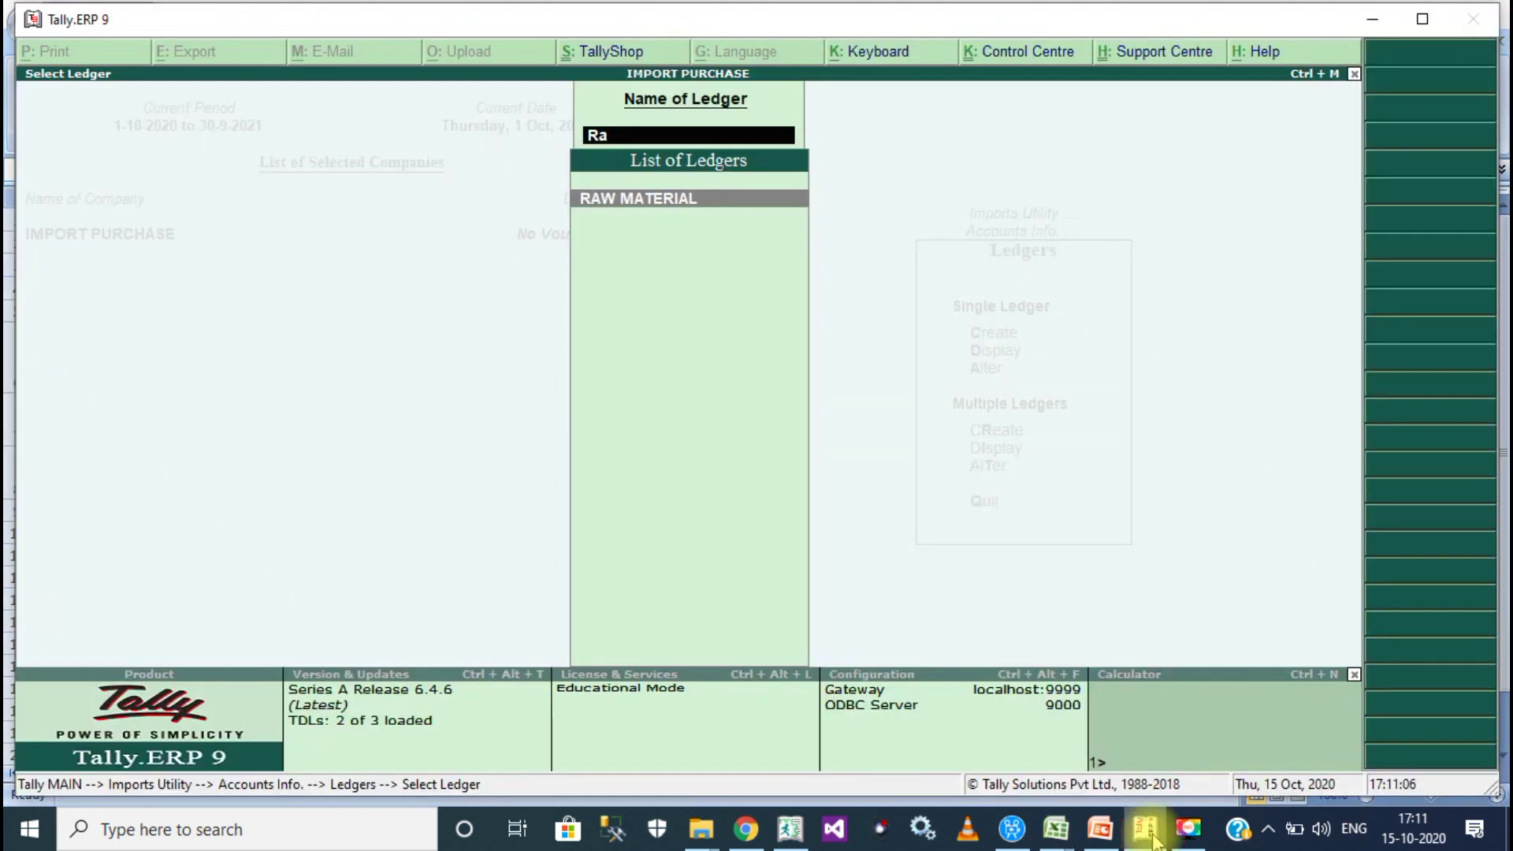
key("BackSpace")
key("BackSpace")
type("It")
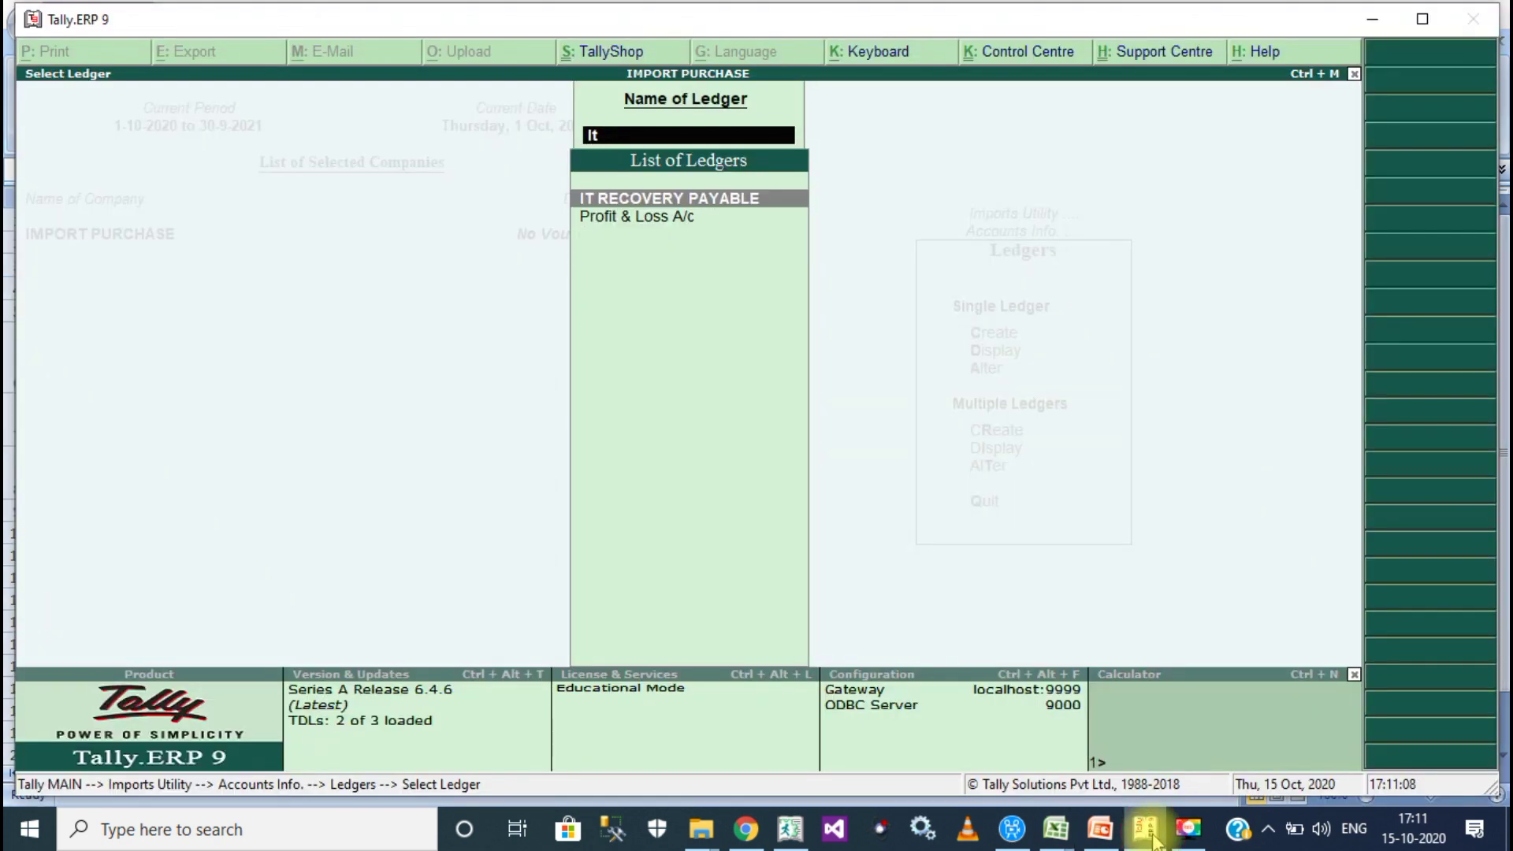
Clear the search, reopen the ledger alteration list and look through the INPUT CGST, INPUT IGST and INPUT SGST ledgers.
key("BackSpace")
key("BackSpace")
key("Escape")
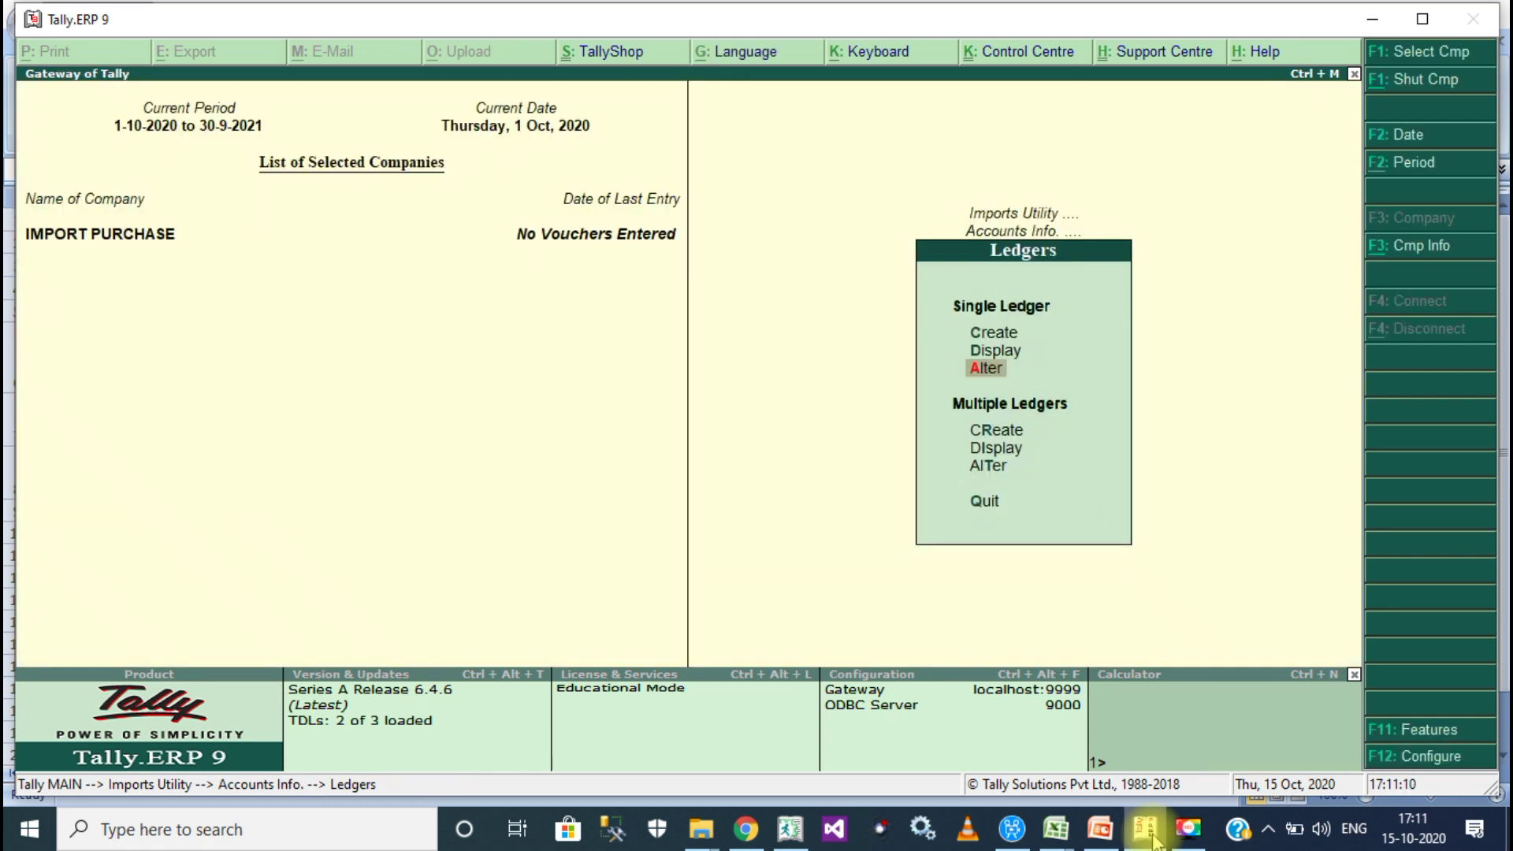
key("Return")
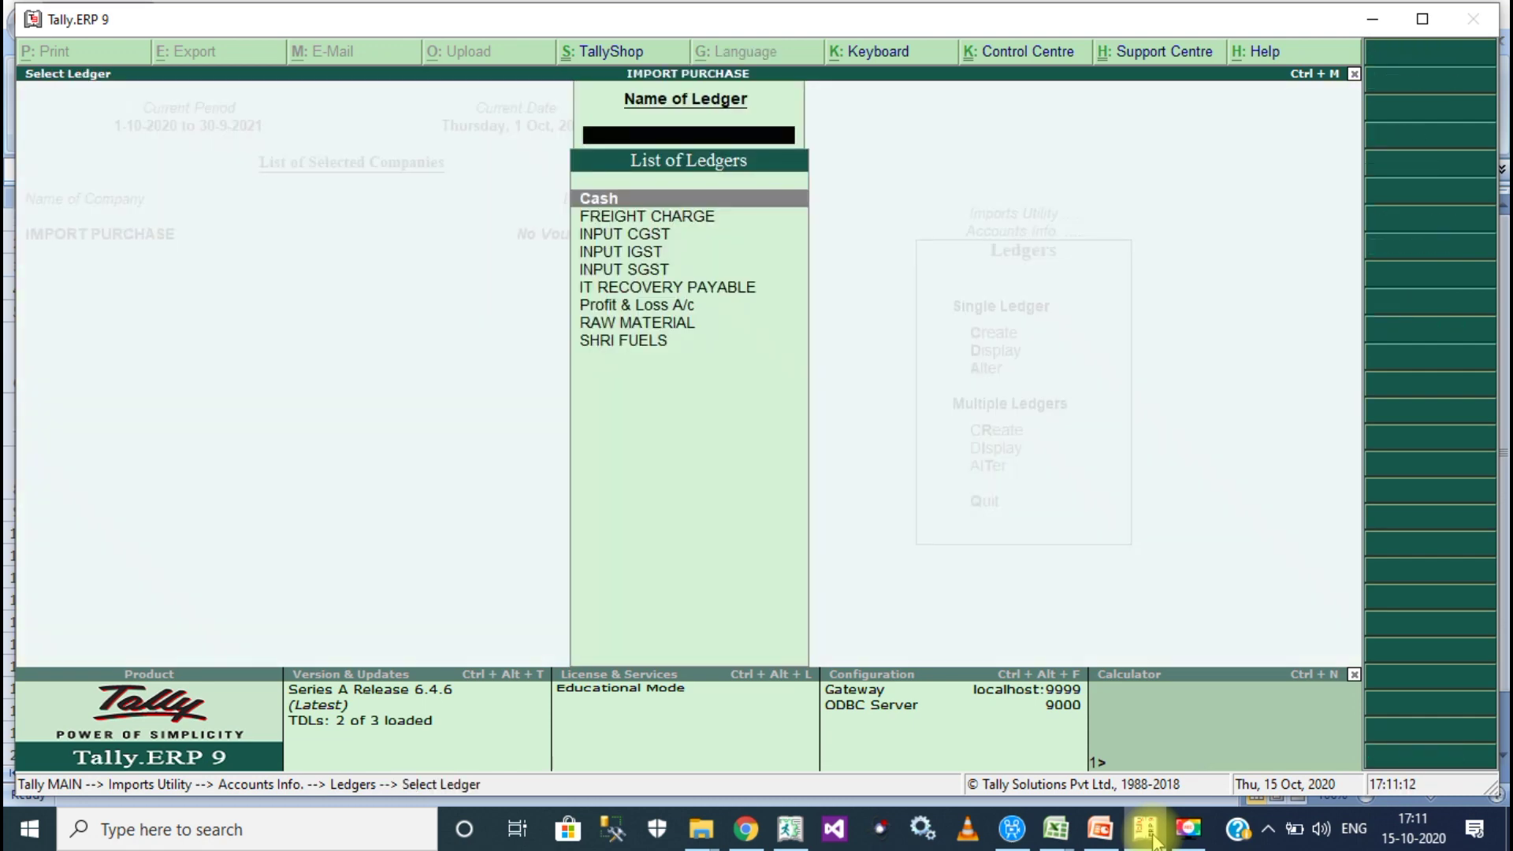
type("I")
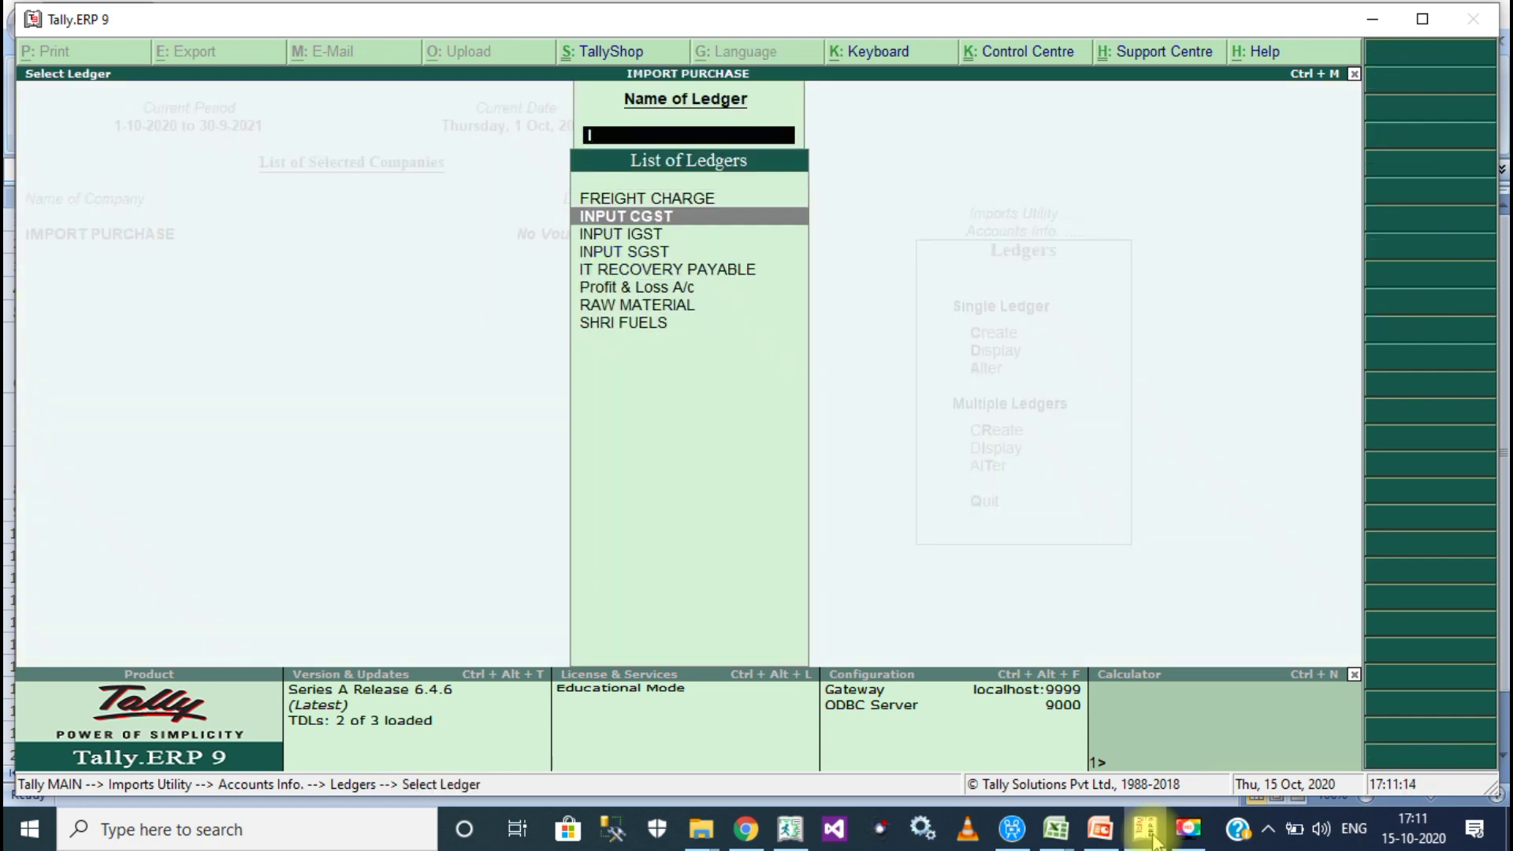
key("Down")
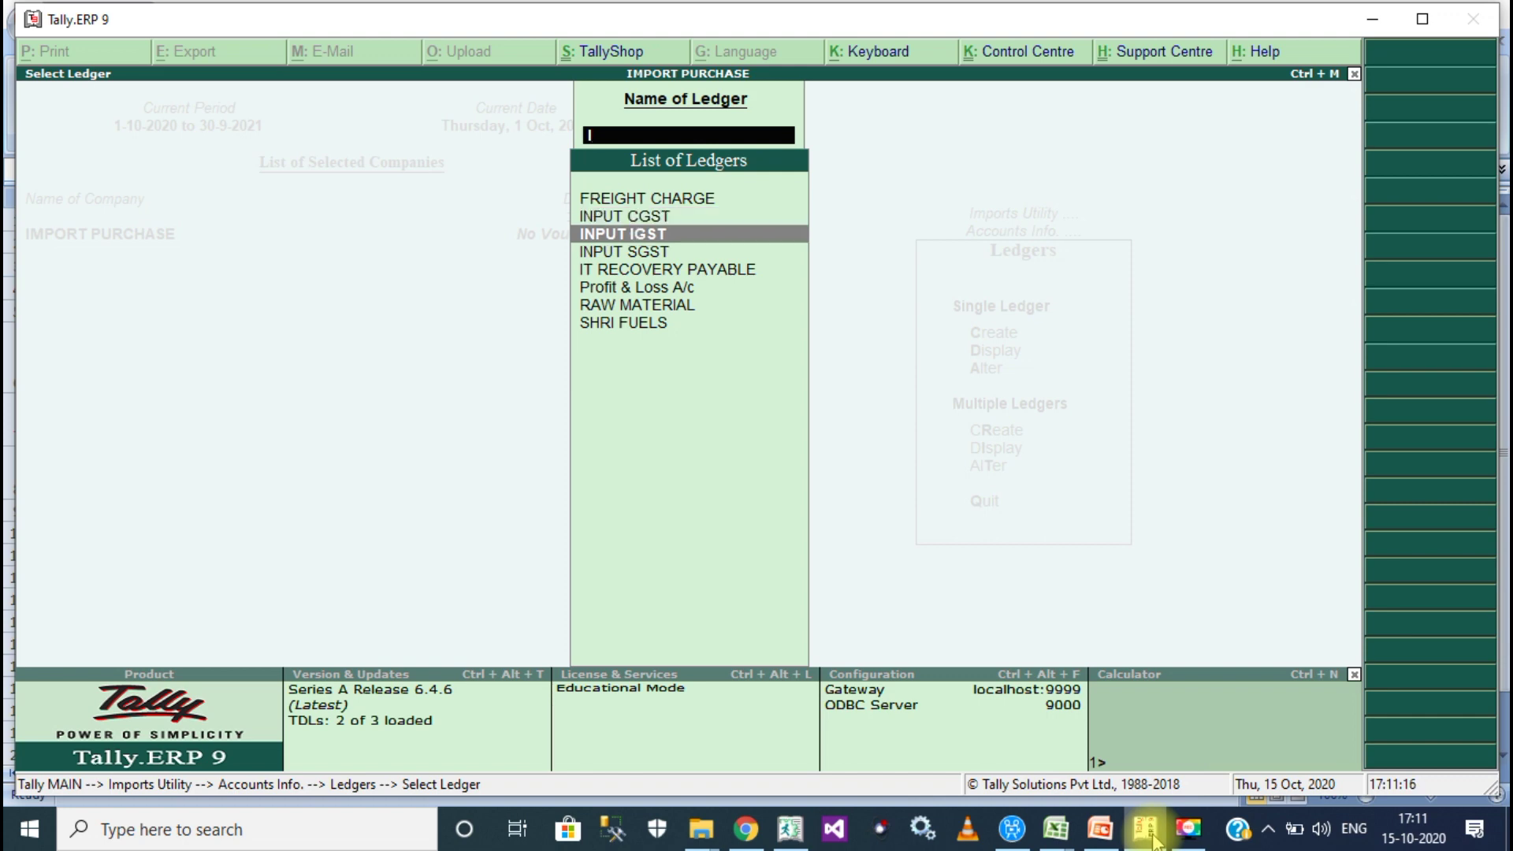
key("Down")
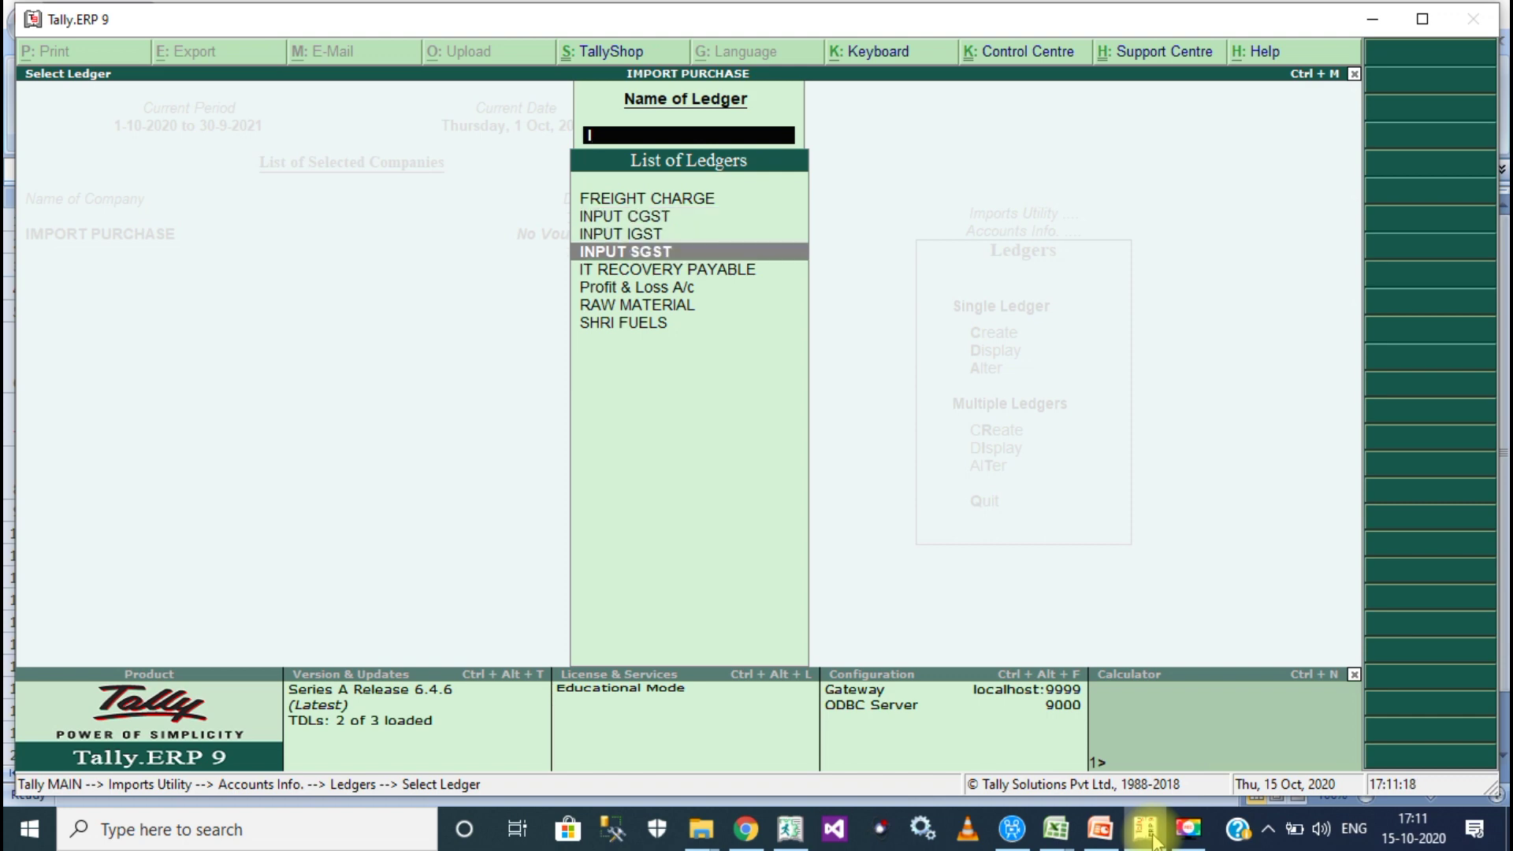
Check the FREIGHT CHARGE ledger in the ledger list, then switch to the Book1.xlsx workbook to compare its headings.
key("Up")
key("Up")
key("Up")
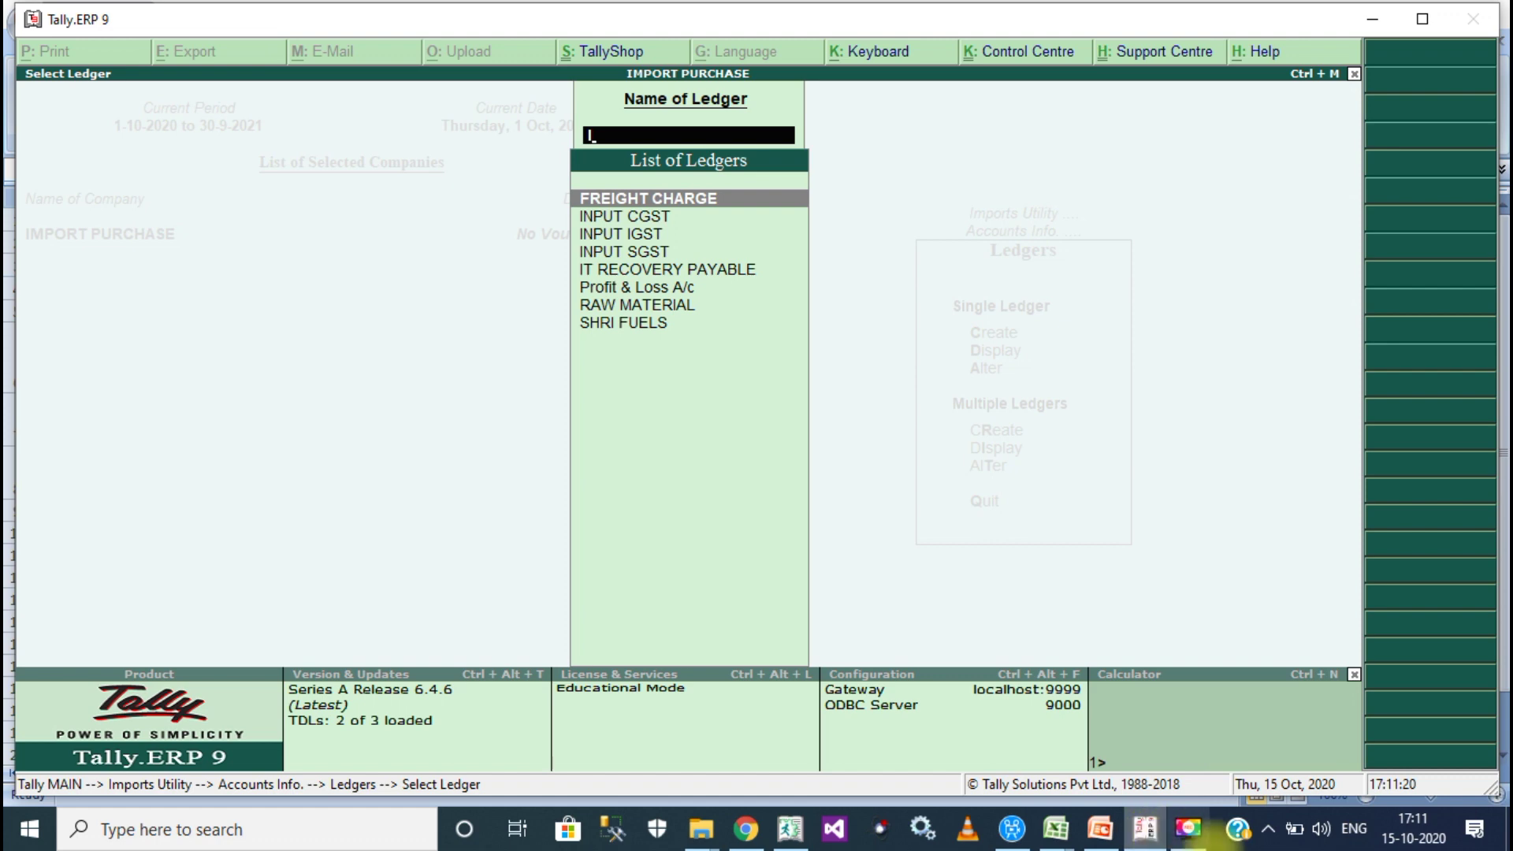
mouse_move(1149, 841)
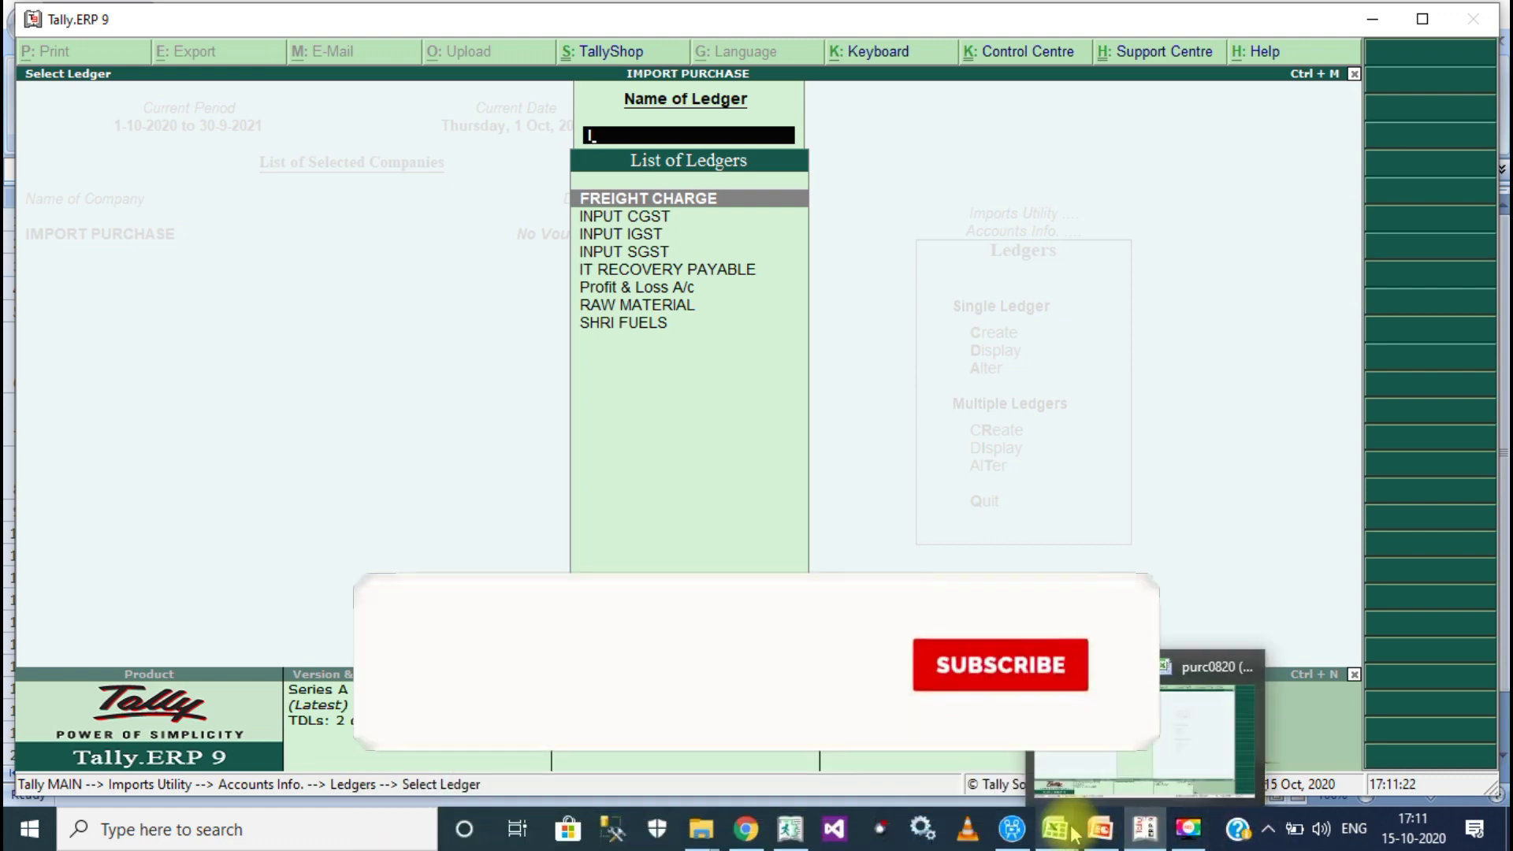
mouse_move(1056, 834)
left_click(937, 709)
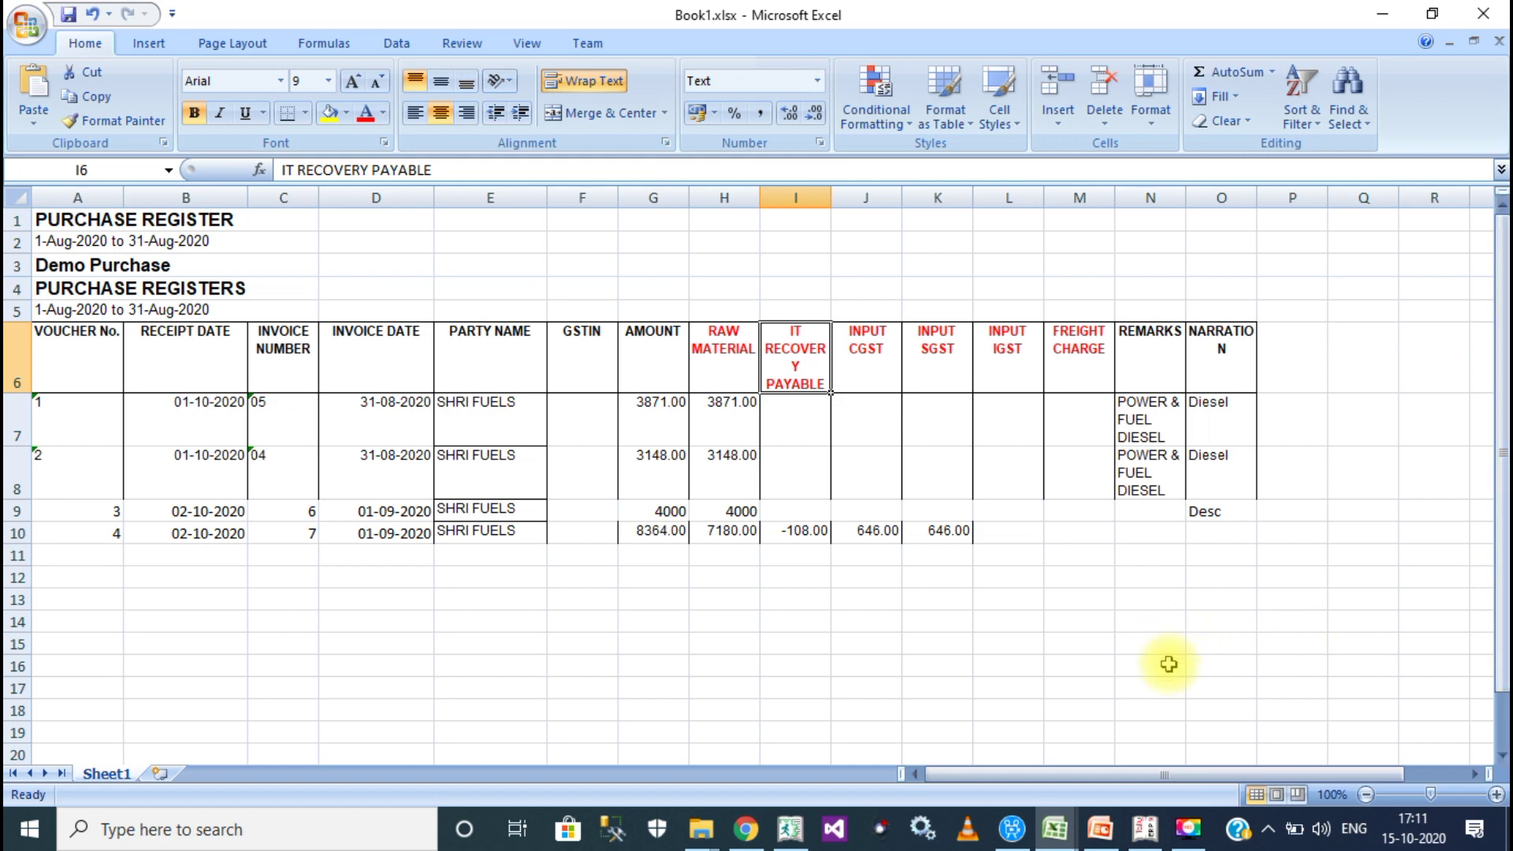
Switch to Tally.ERP 9, leave the ledger list and open Purchase Import from the Imports Utility.
left_click(1144, 831)
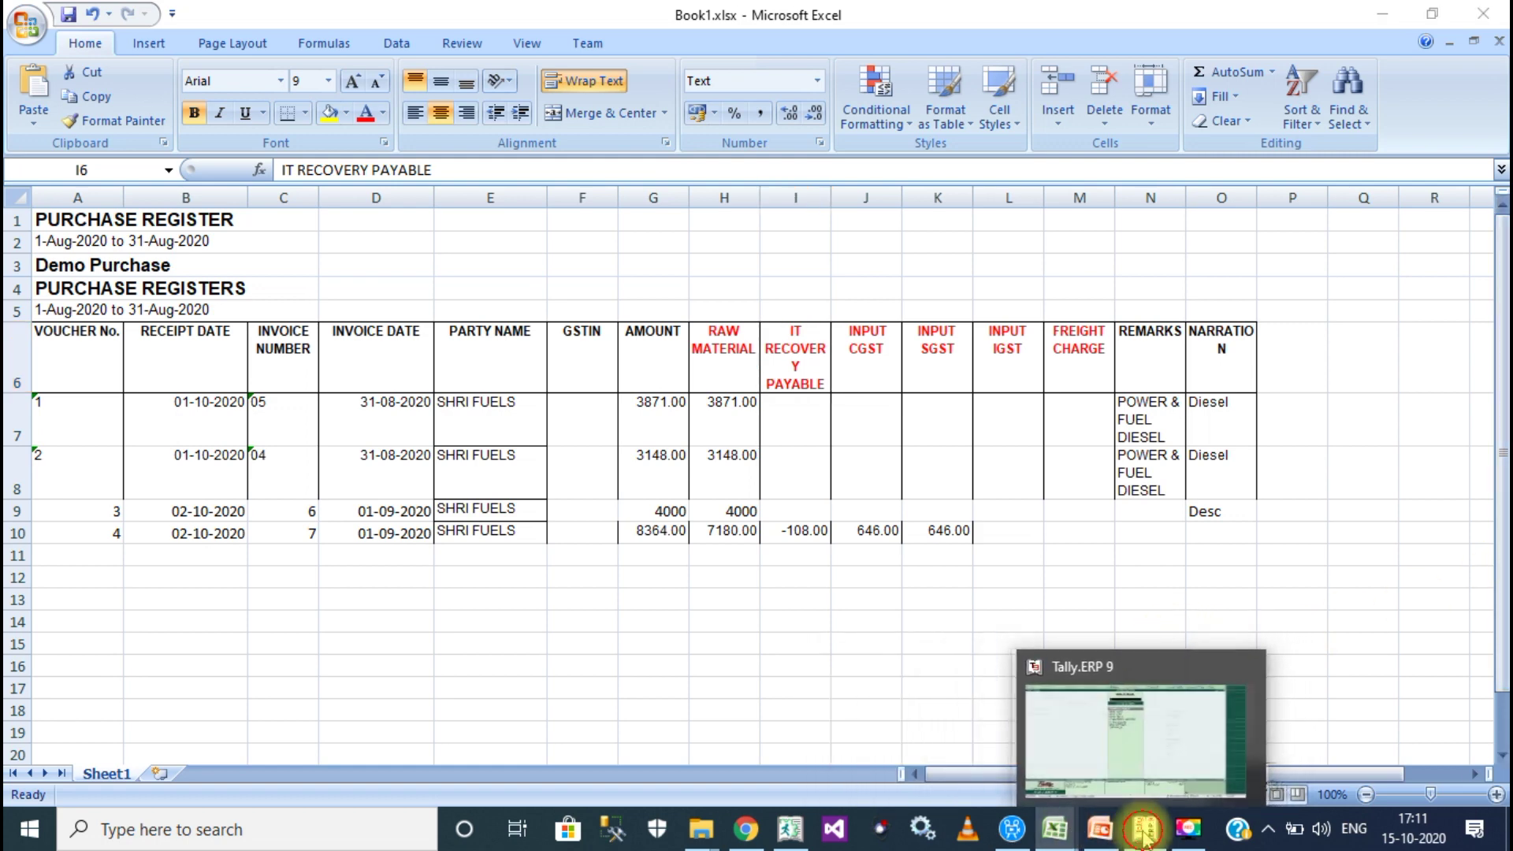
key("Escape")
key("Escape")
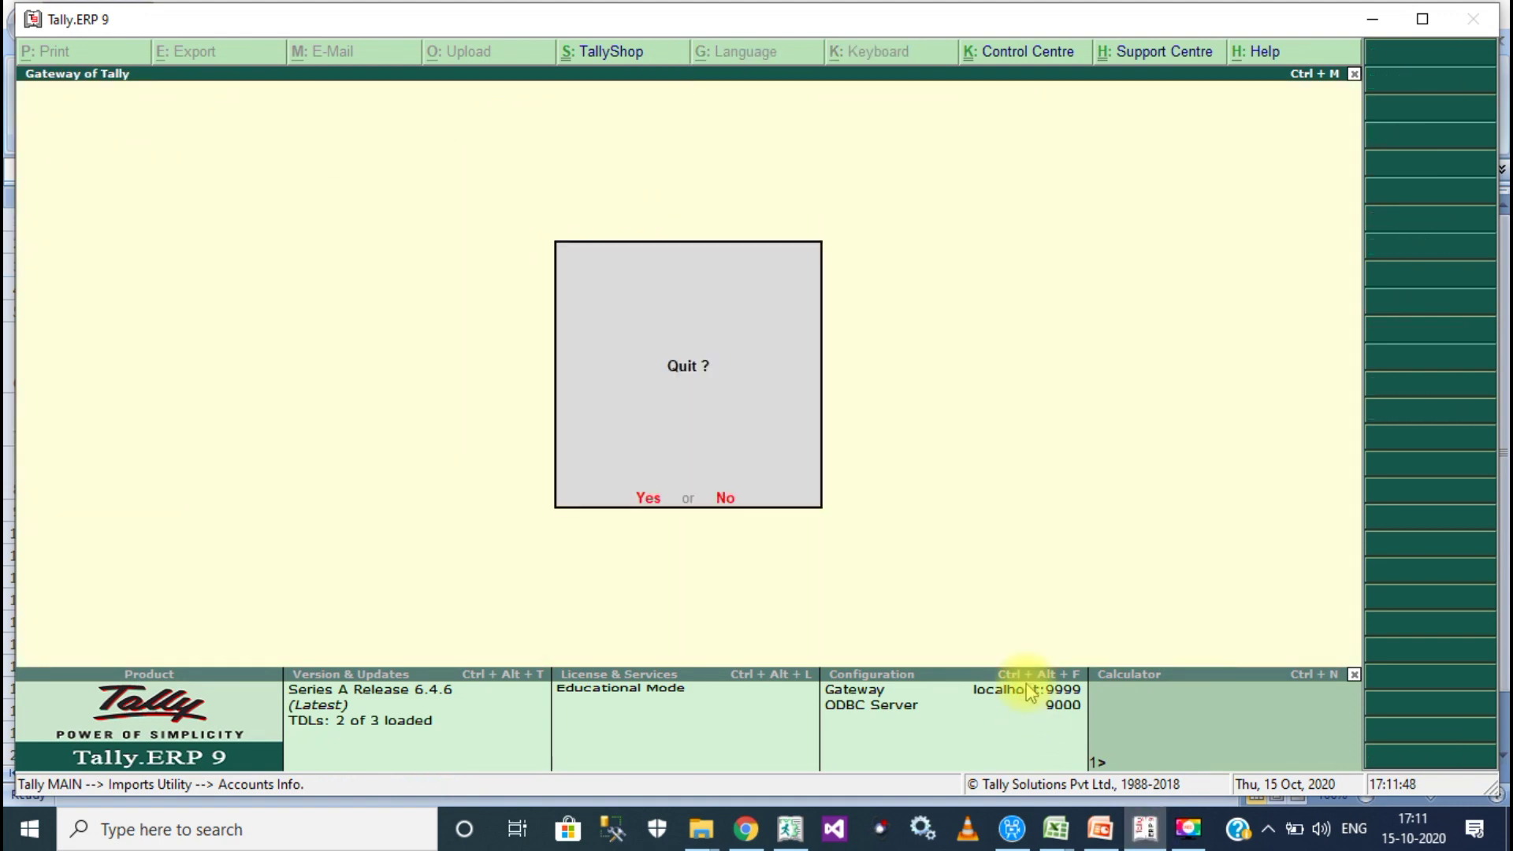
key("n")
key("Return")
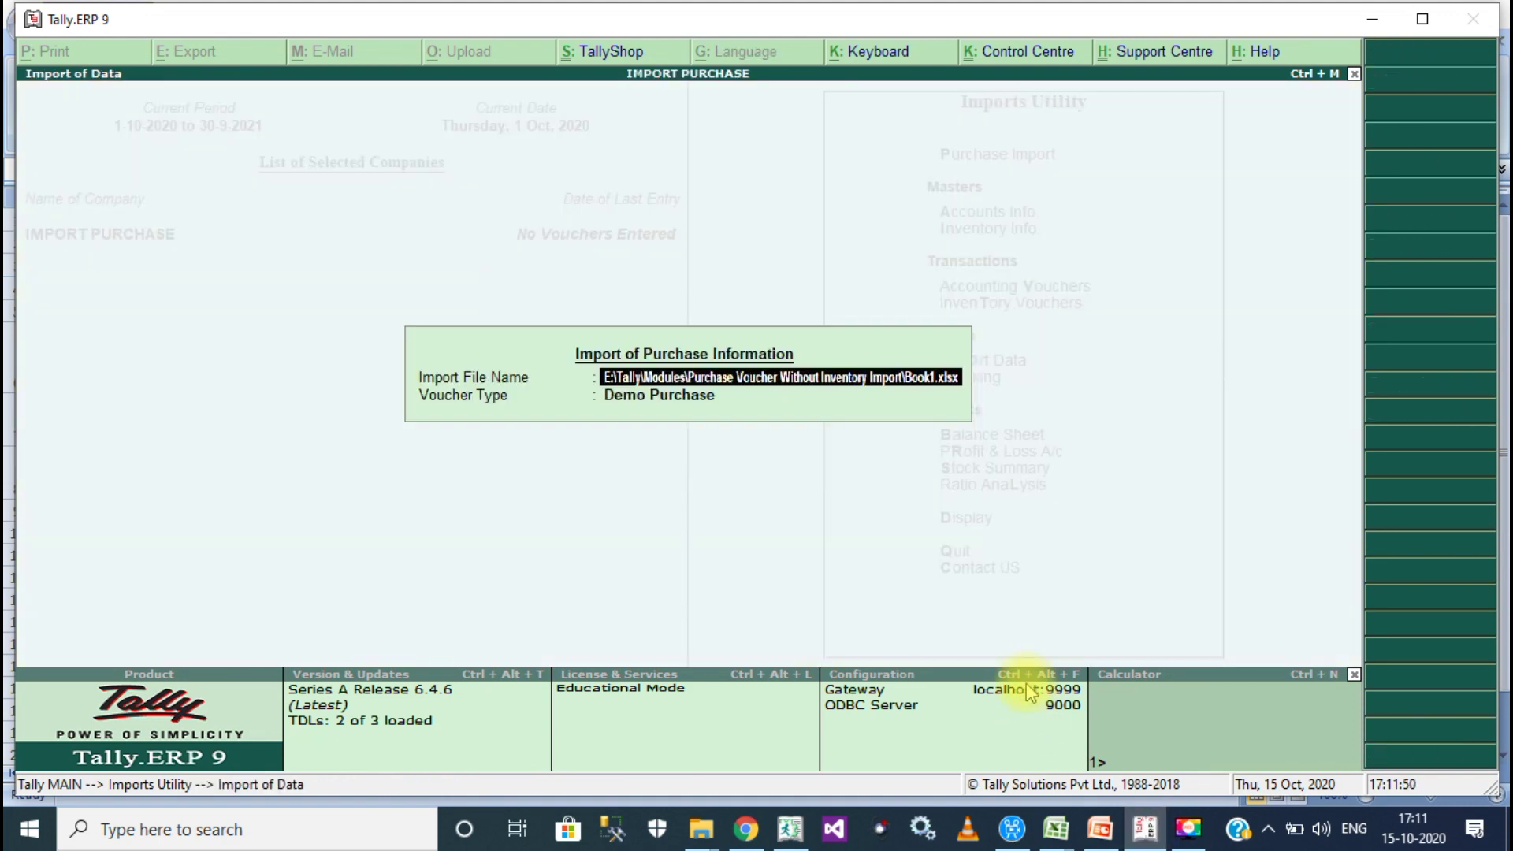
Look up the full path of Book1.xlsx in the Purchase Voucher Without Inventory Import folder in File Explorer.
left_click(710, 829)
left_click(617, 780)
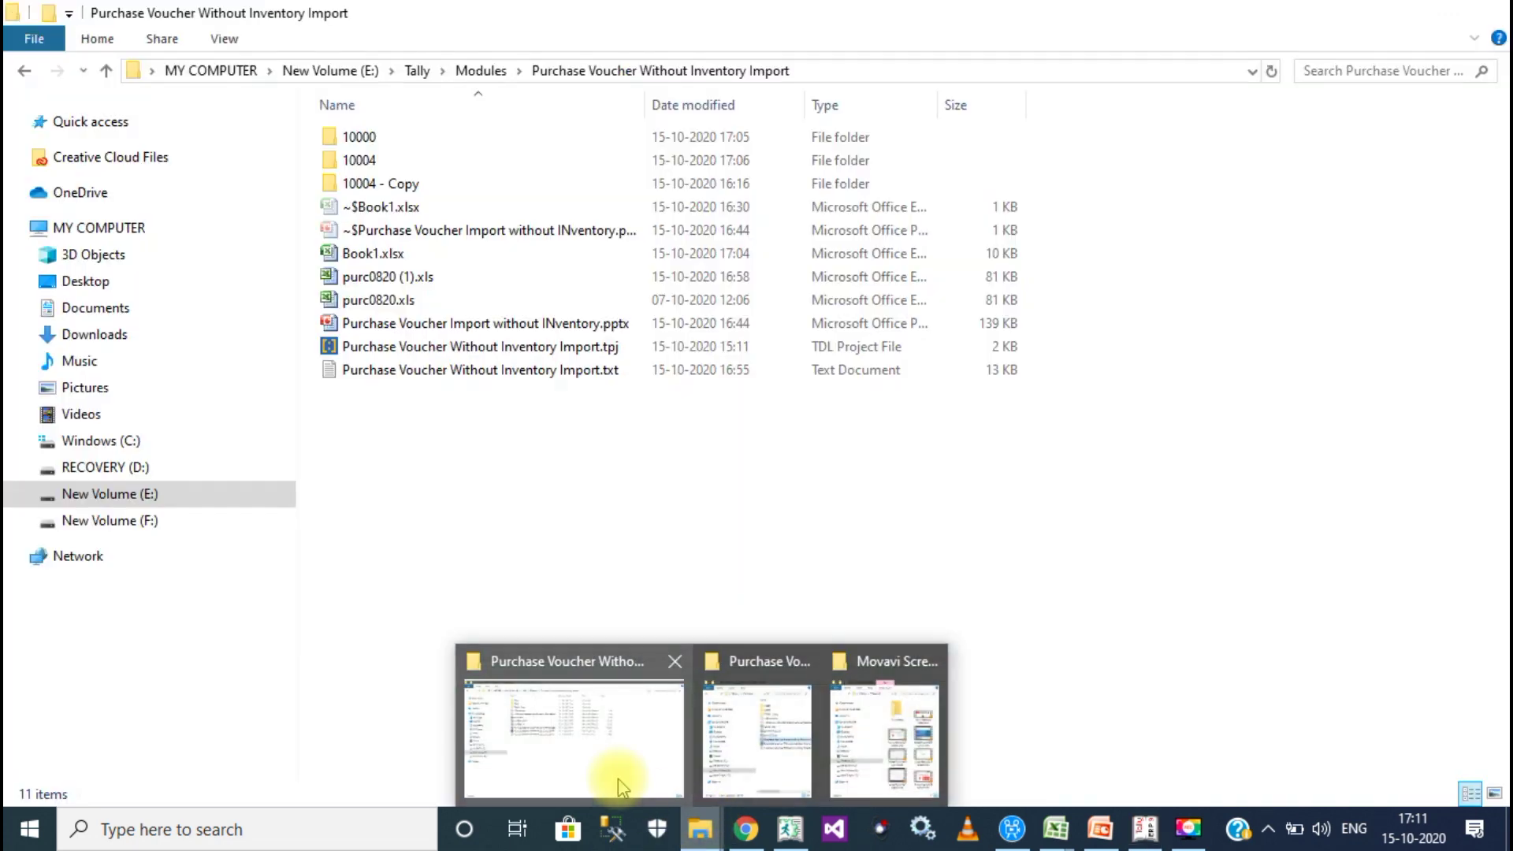
left_click(837, 74)
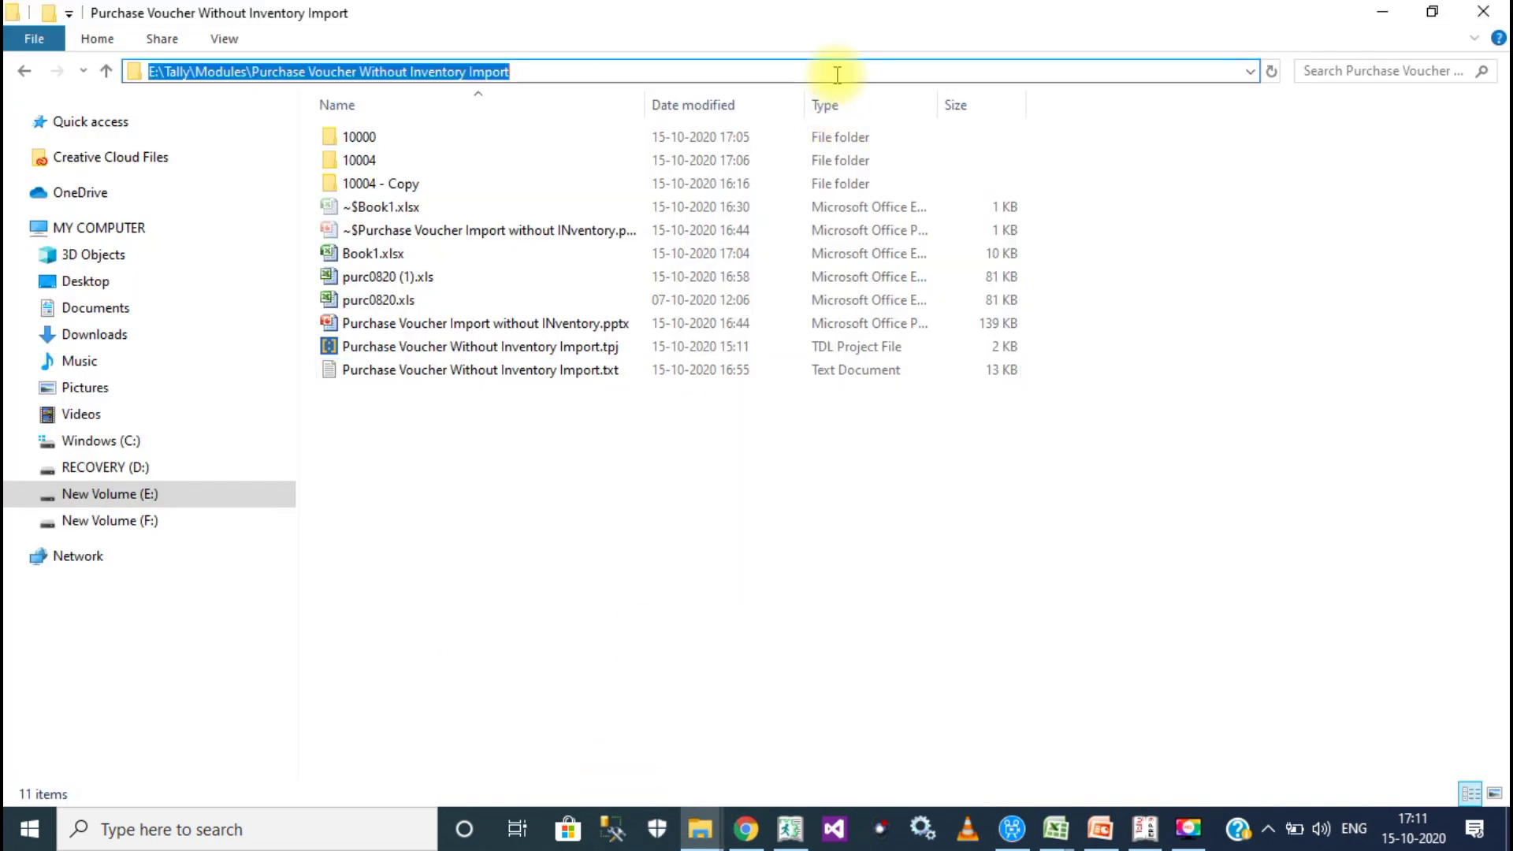
left_click(837, 75)
type("\\")
key("Down")
key("Down")
key("Down")
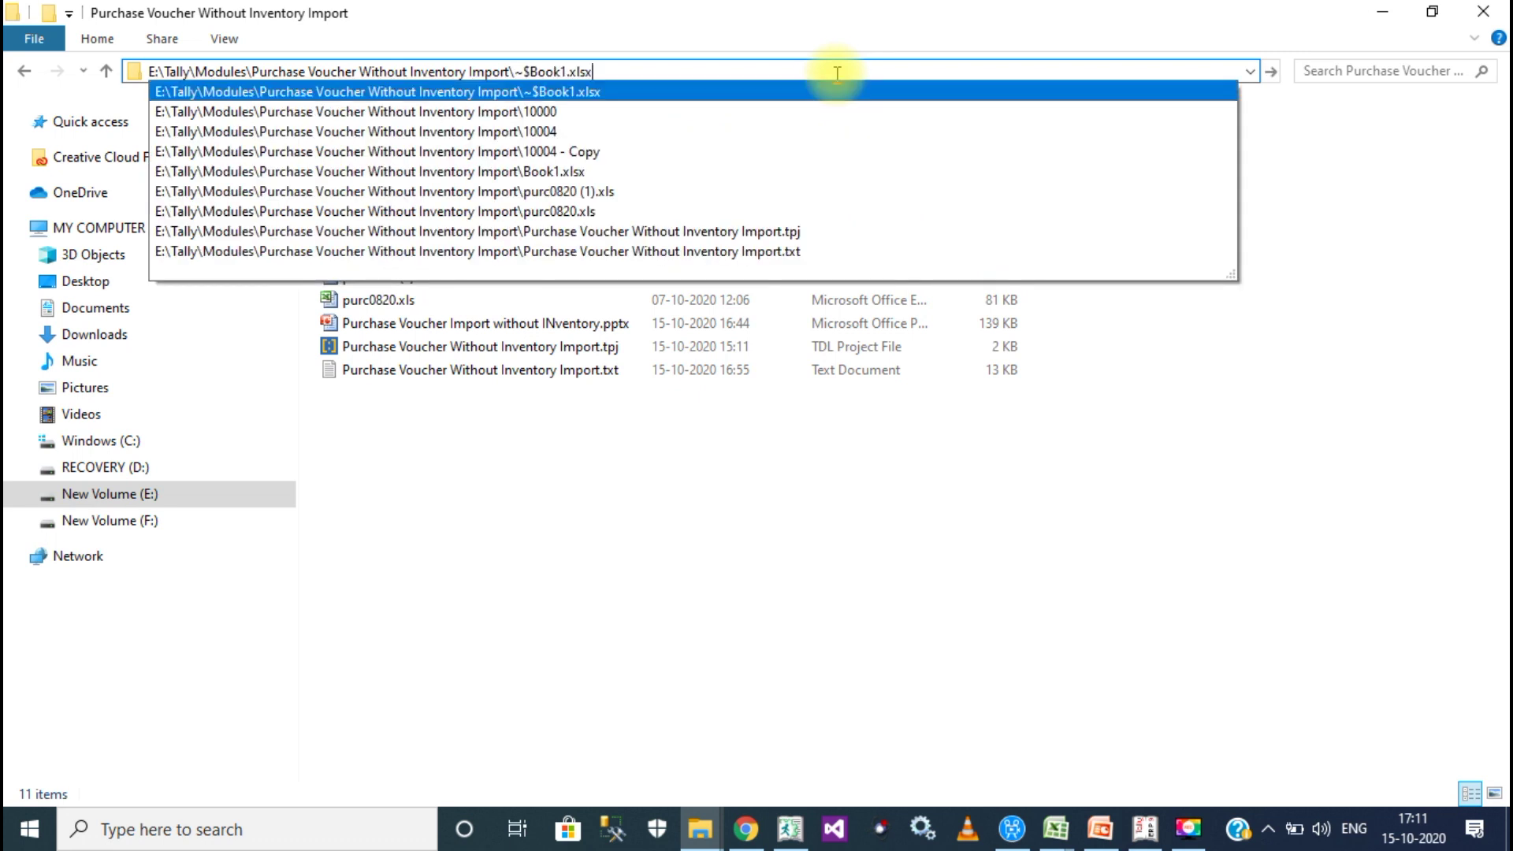
key("Down")
key("Down")
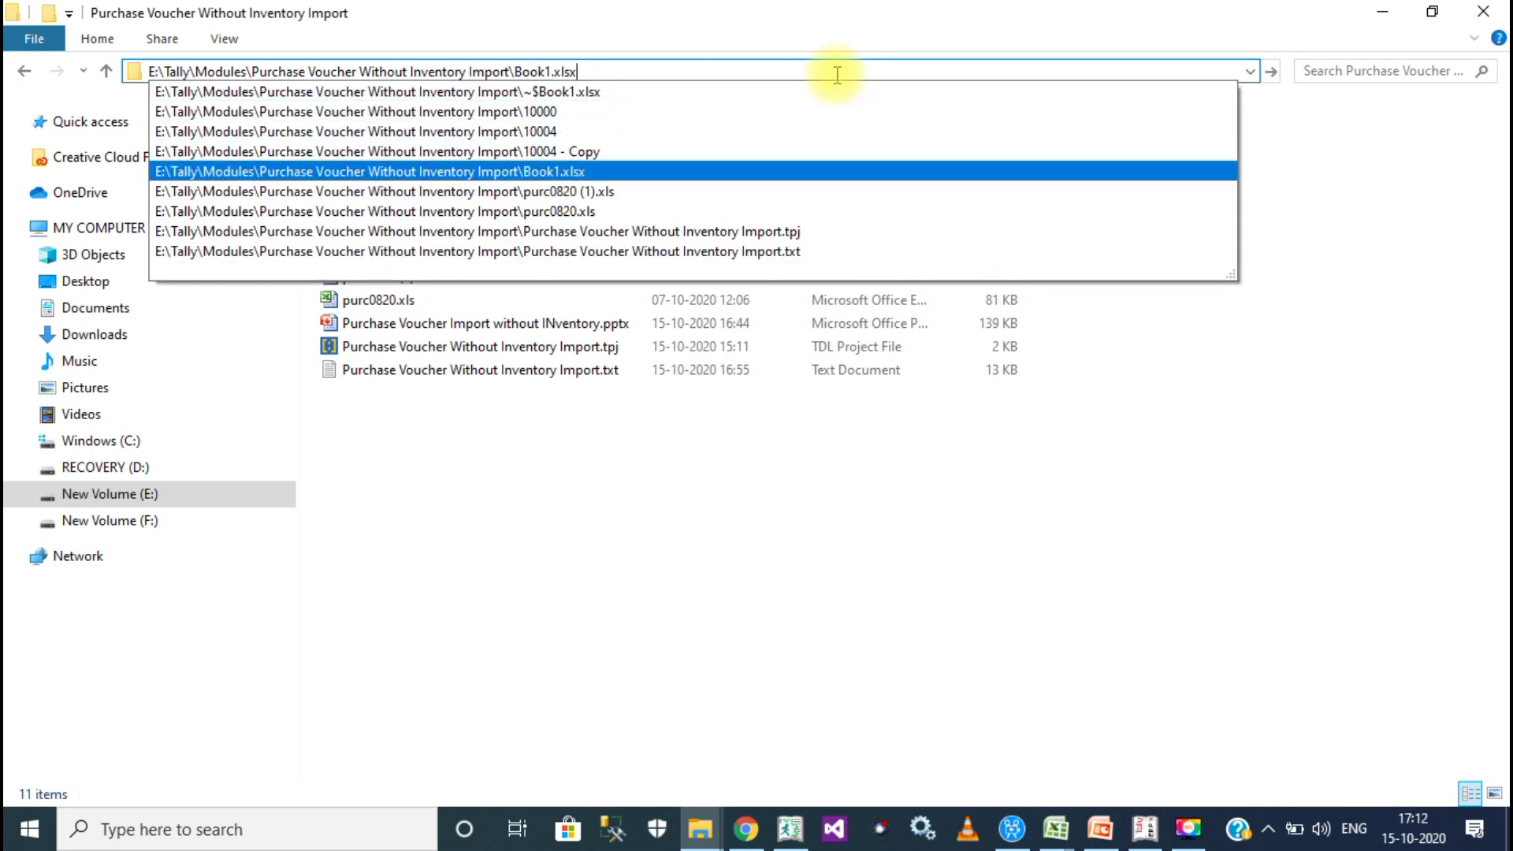
key("ctrl+a")
Switch back to Tally.ERP 9 and import the purchases from Book1.xlsx with the voucher type Demo Purchase.
key("alt+Tab")
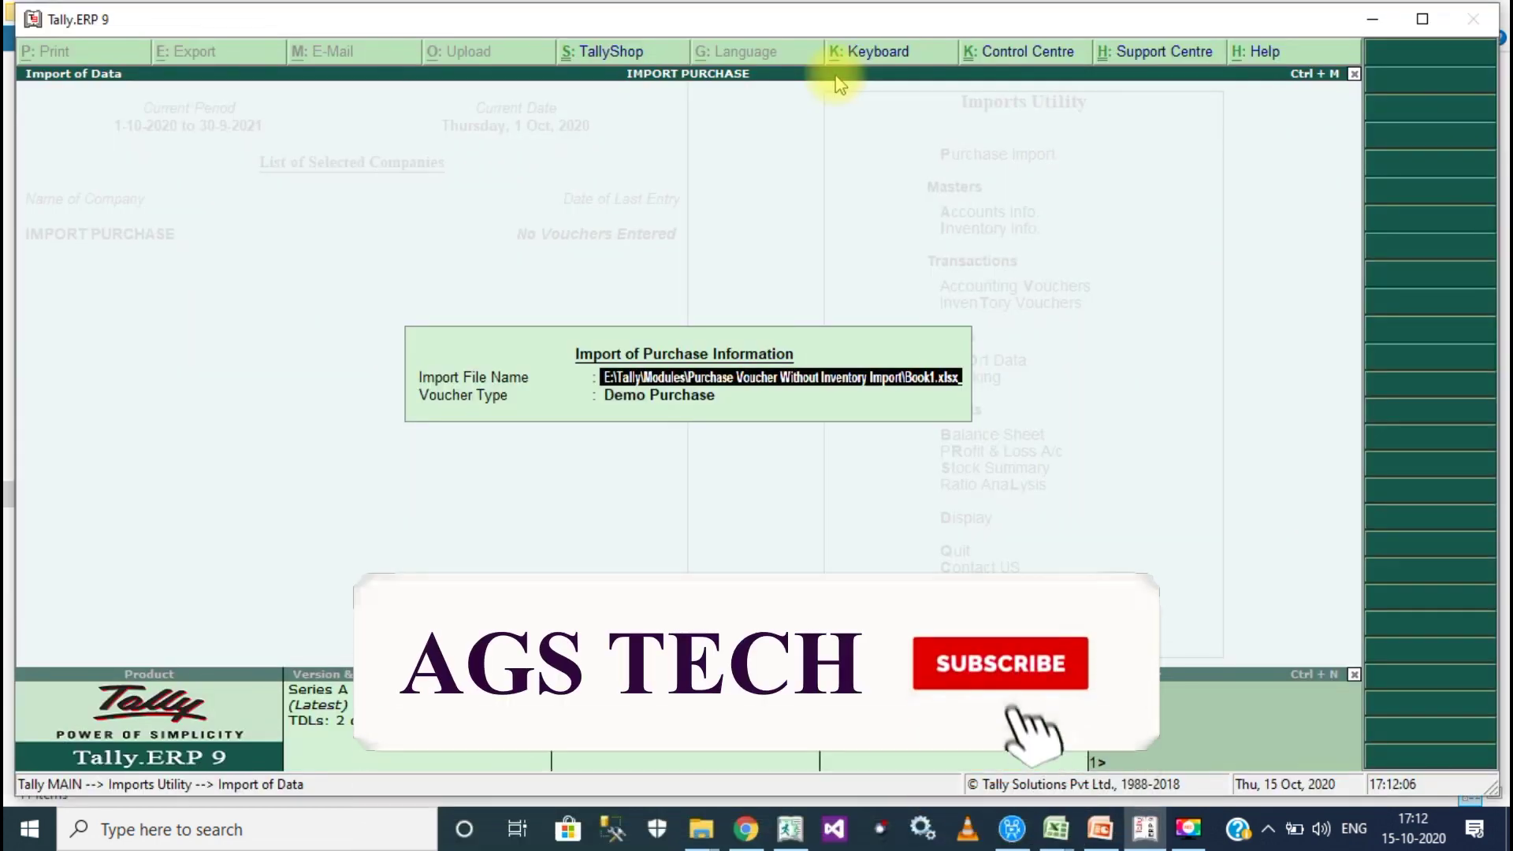
key("Return")
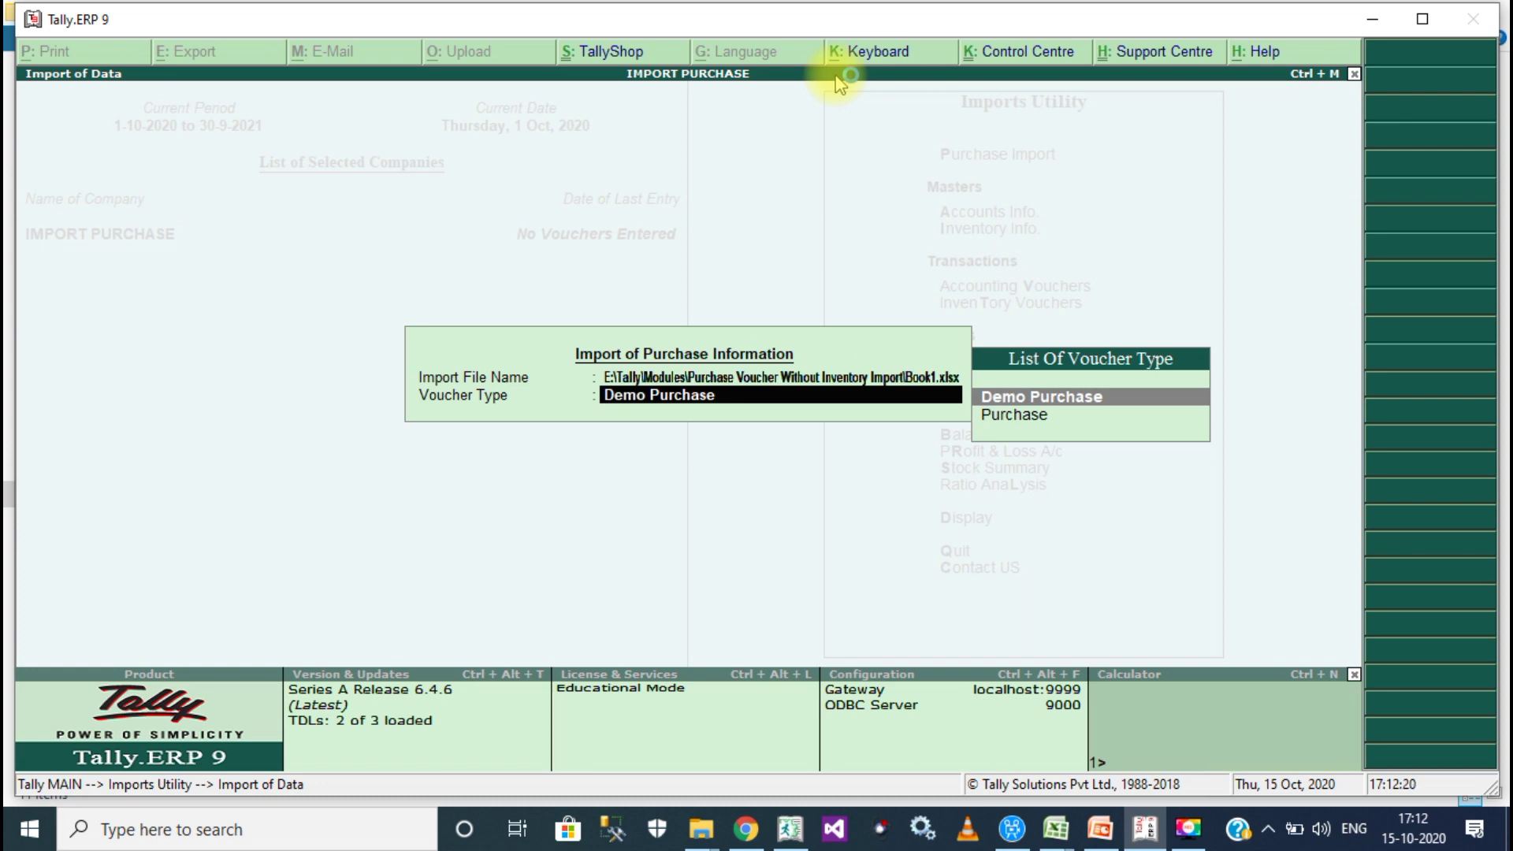
left_click(834, 74)
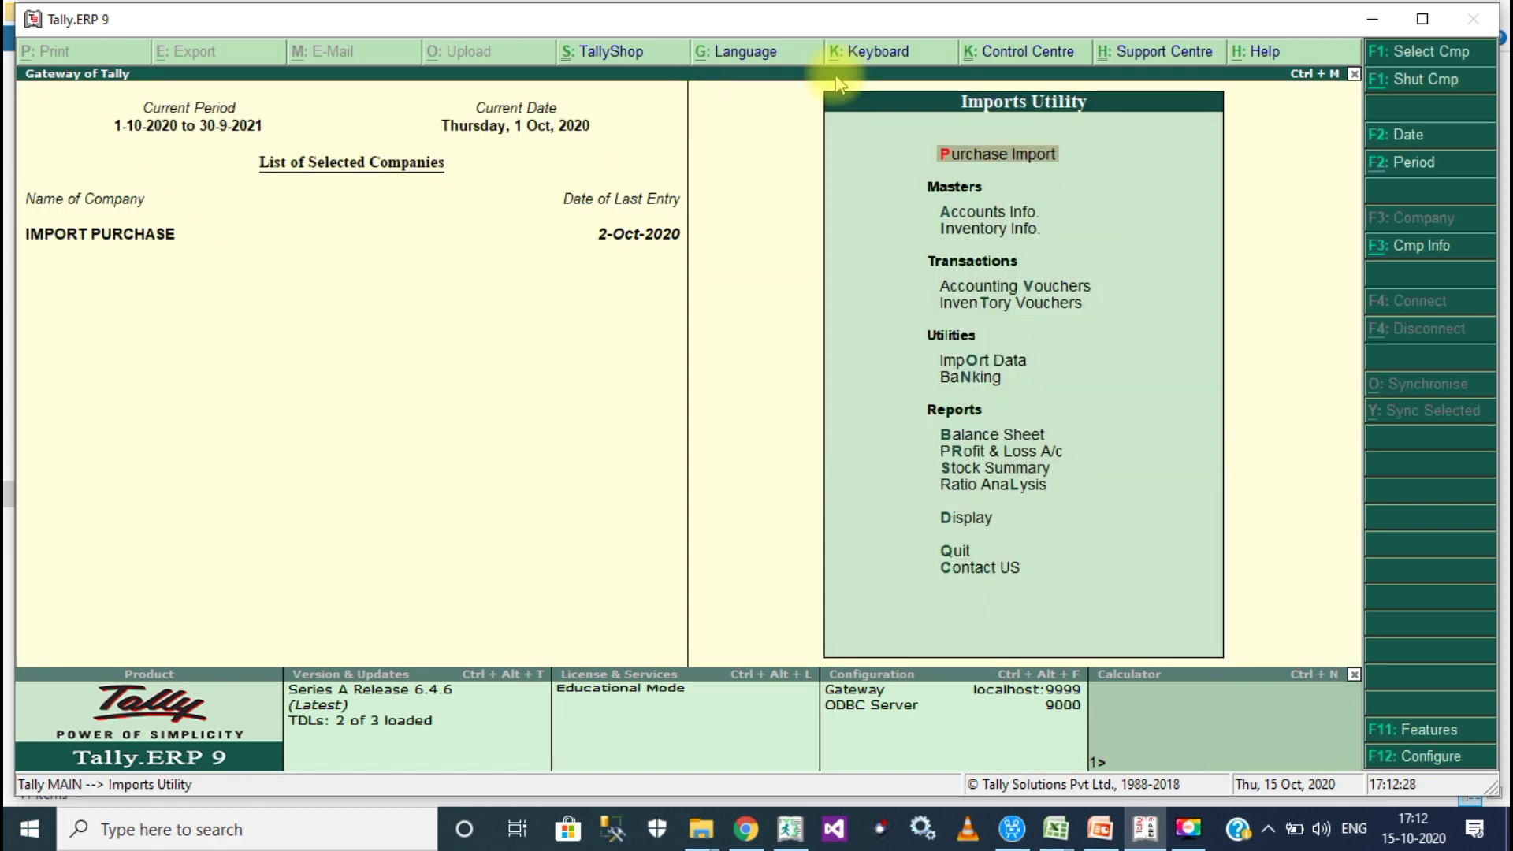
Open the Day Book and set its period to 1-Oct-2020 to 2-Oct-2020.
key("d")
key("y")
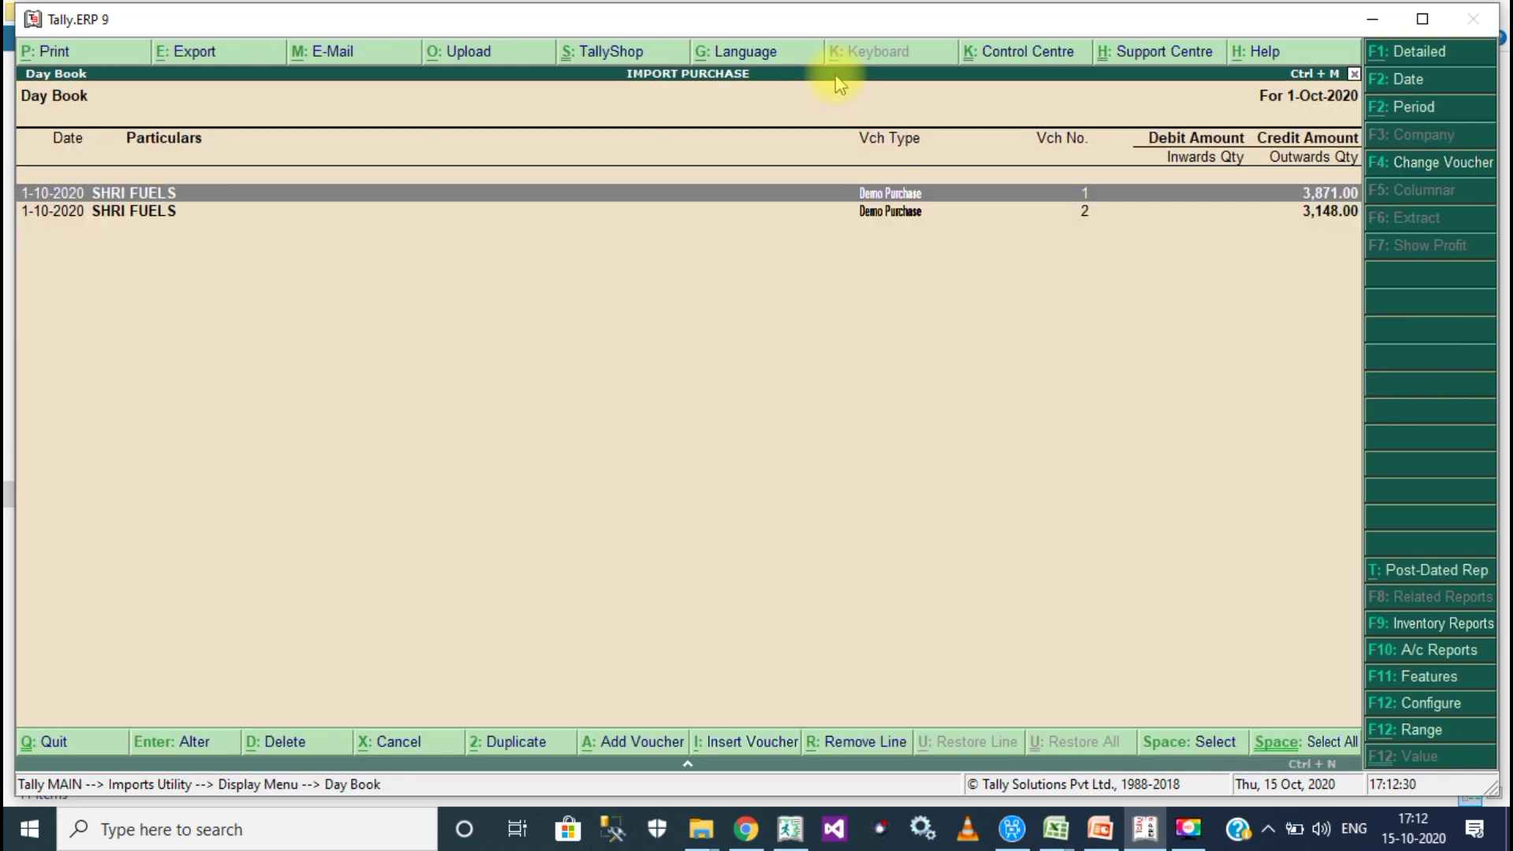
key("Return")
type("2")
key("Return")
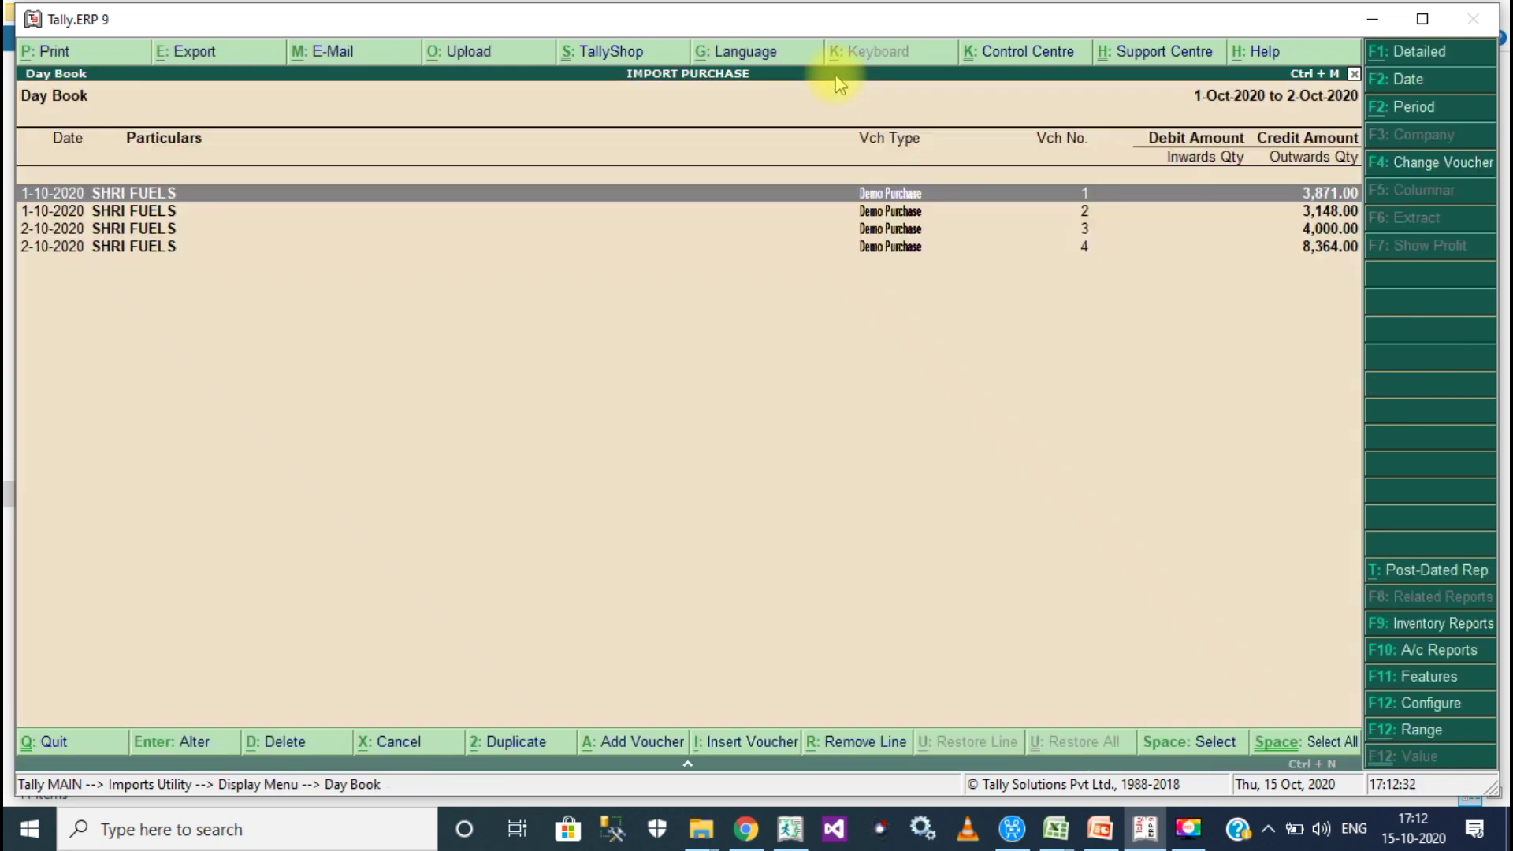
Look through the imported Demo Purchase vouchers in the Day Book and open voucher 1.
key("Down")
key("Down")
key("Down")
key("Up")
key("Up")
key("Up")
key("Return")
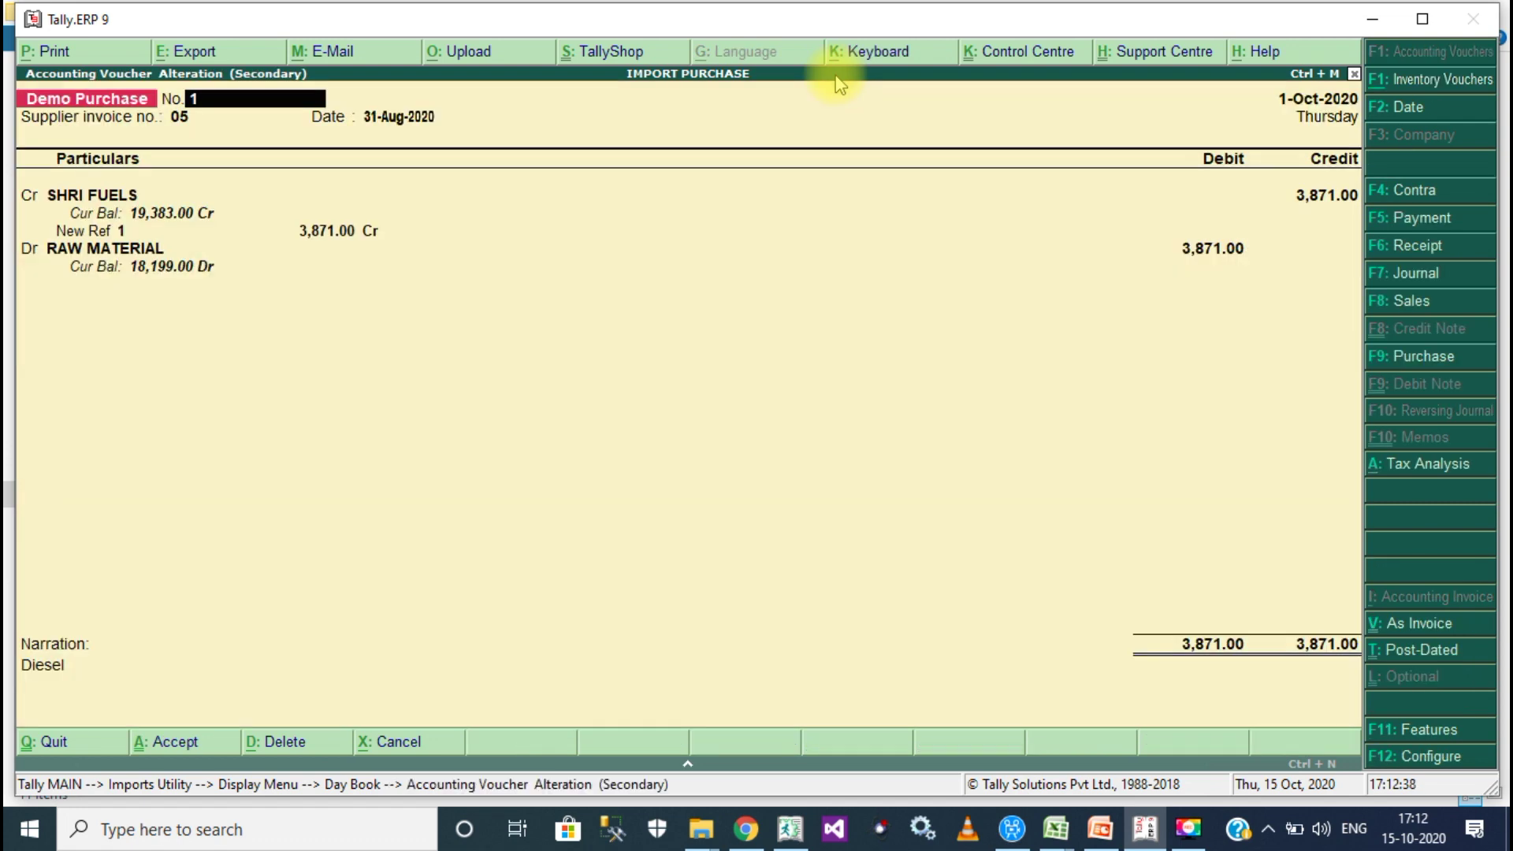
Close voucher 1 and review the ledger entries of vouchers 2 and 3.
key("Escape")
key("Return")
key("Down")
key("Return")
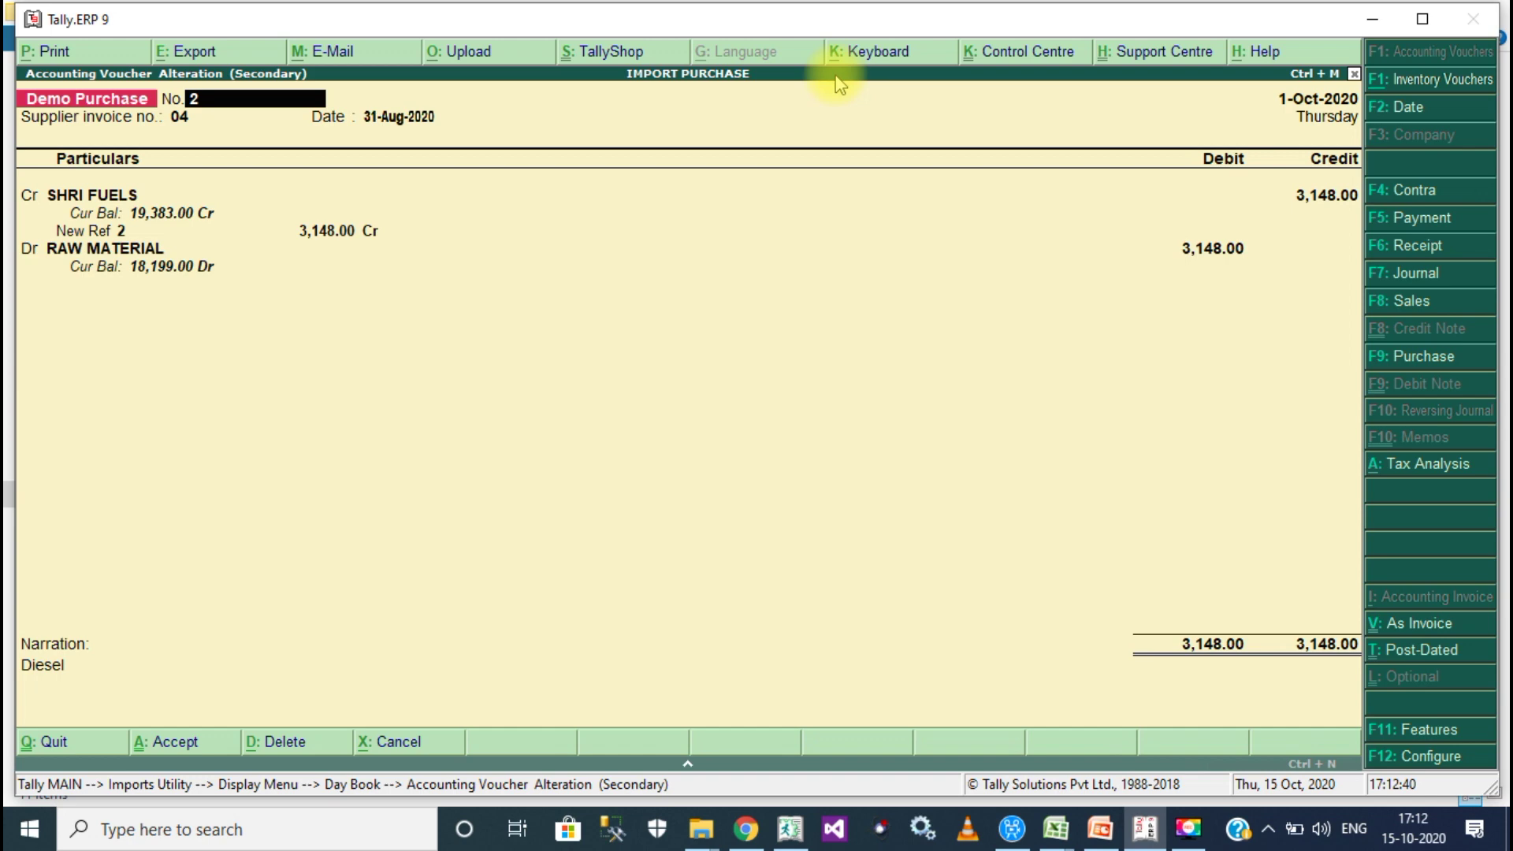
key("Escape")
key("Down")
key("Return")
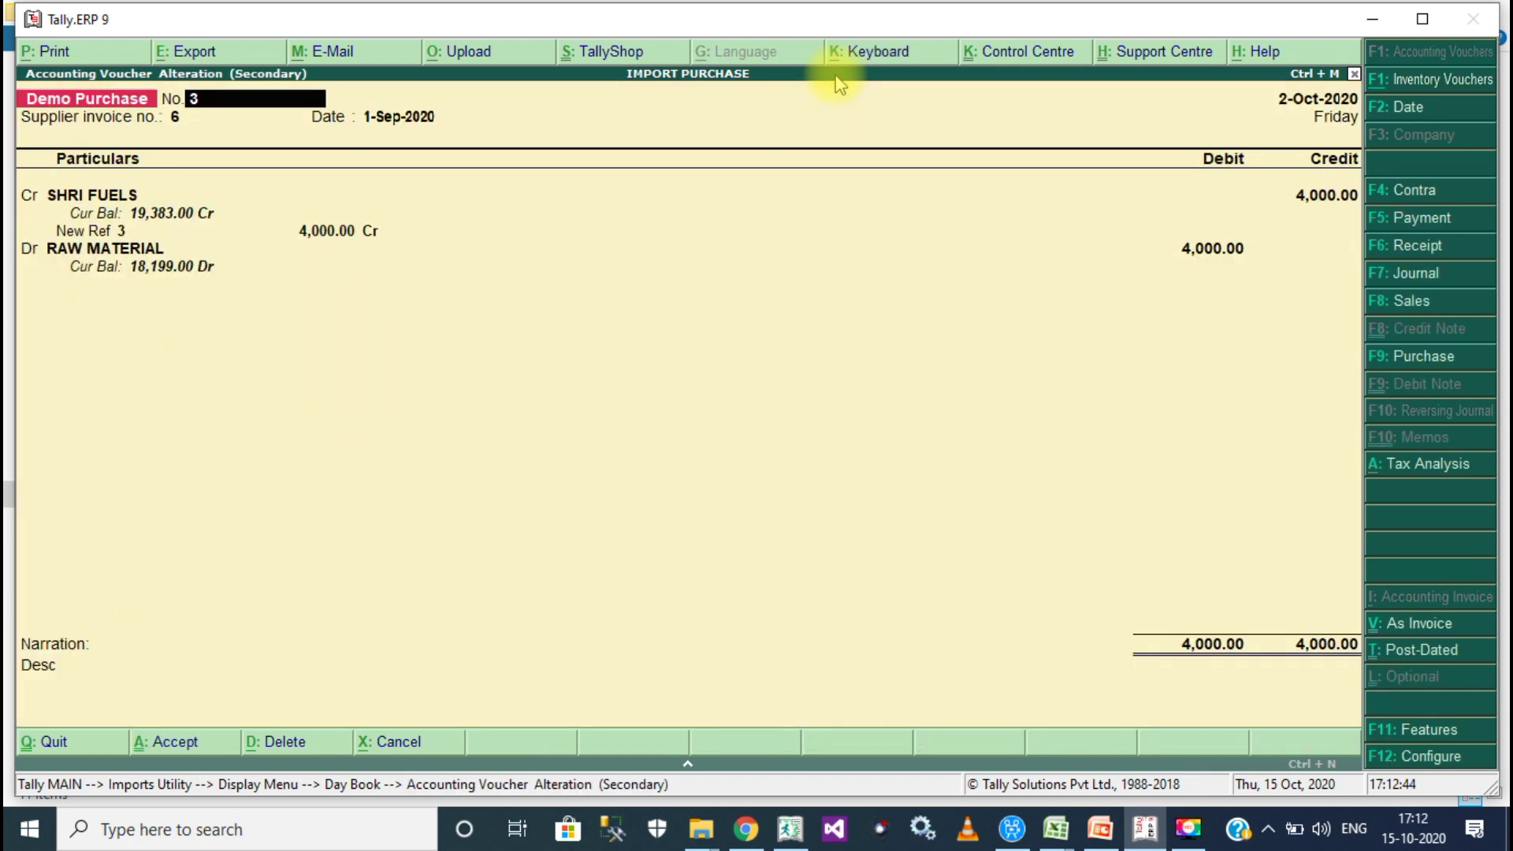
Open voucher 4 and compare its entries with the amounts in row 10 of Book1.xlsx.
key("Escape")
key("Down")
key("Return")
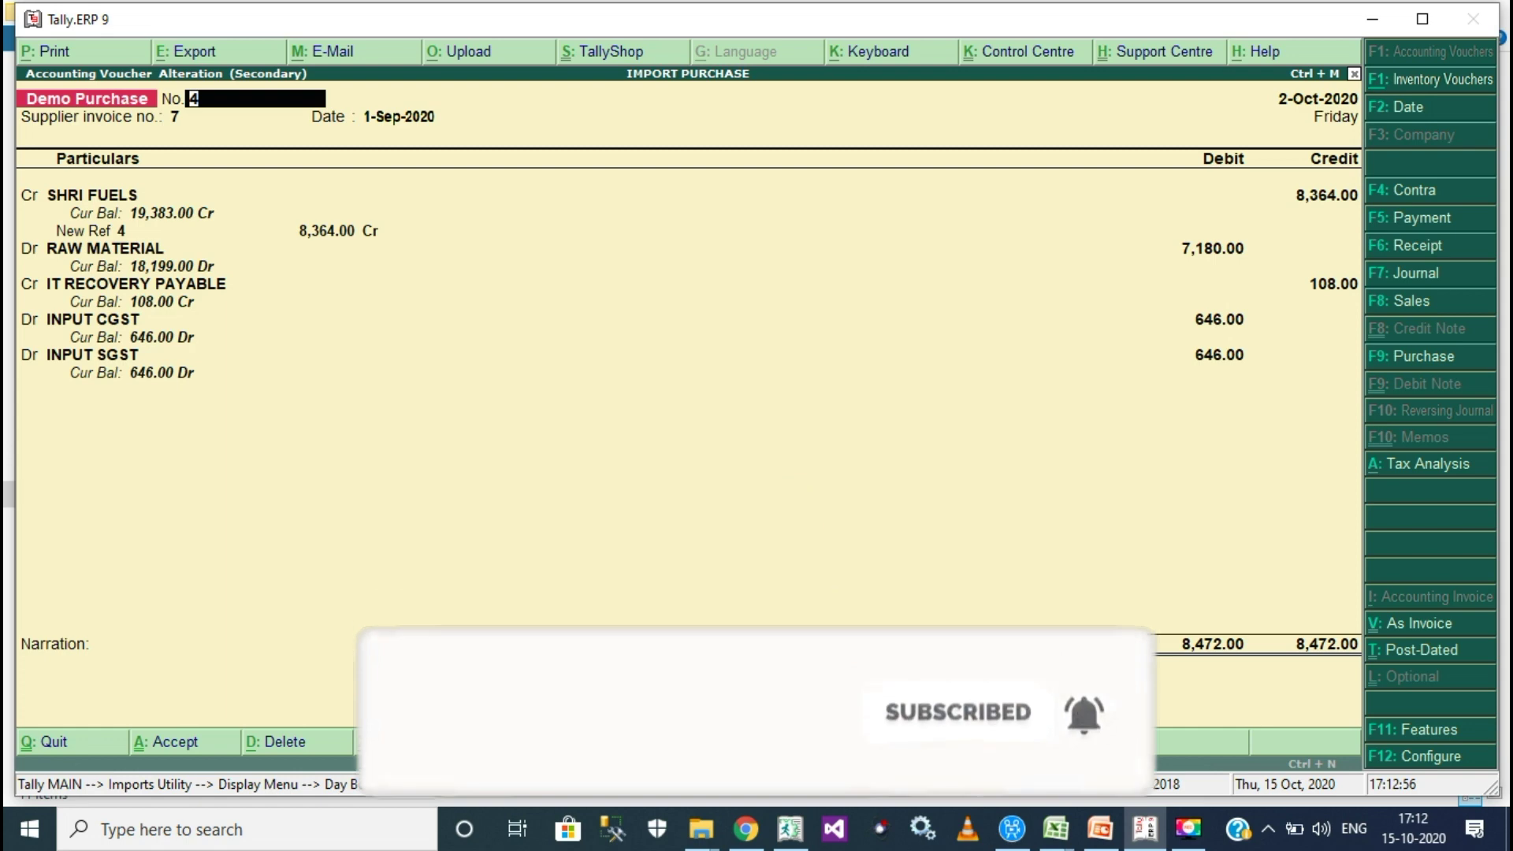
left_click(1055, 828)
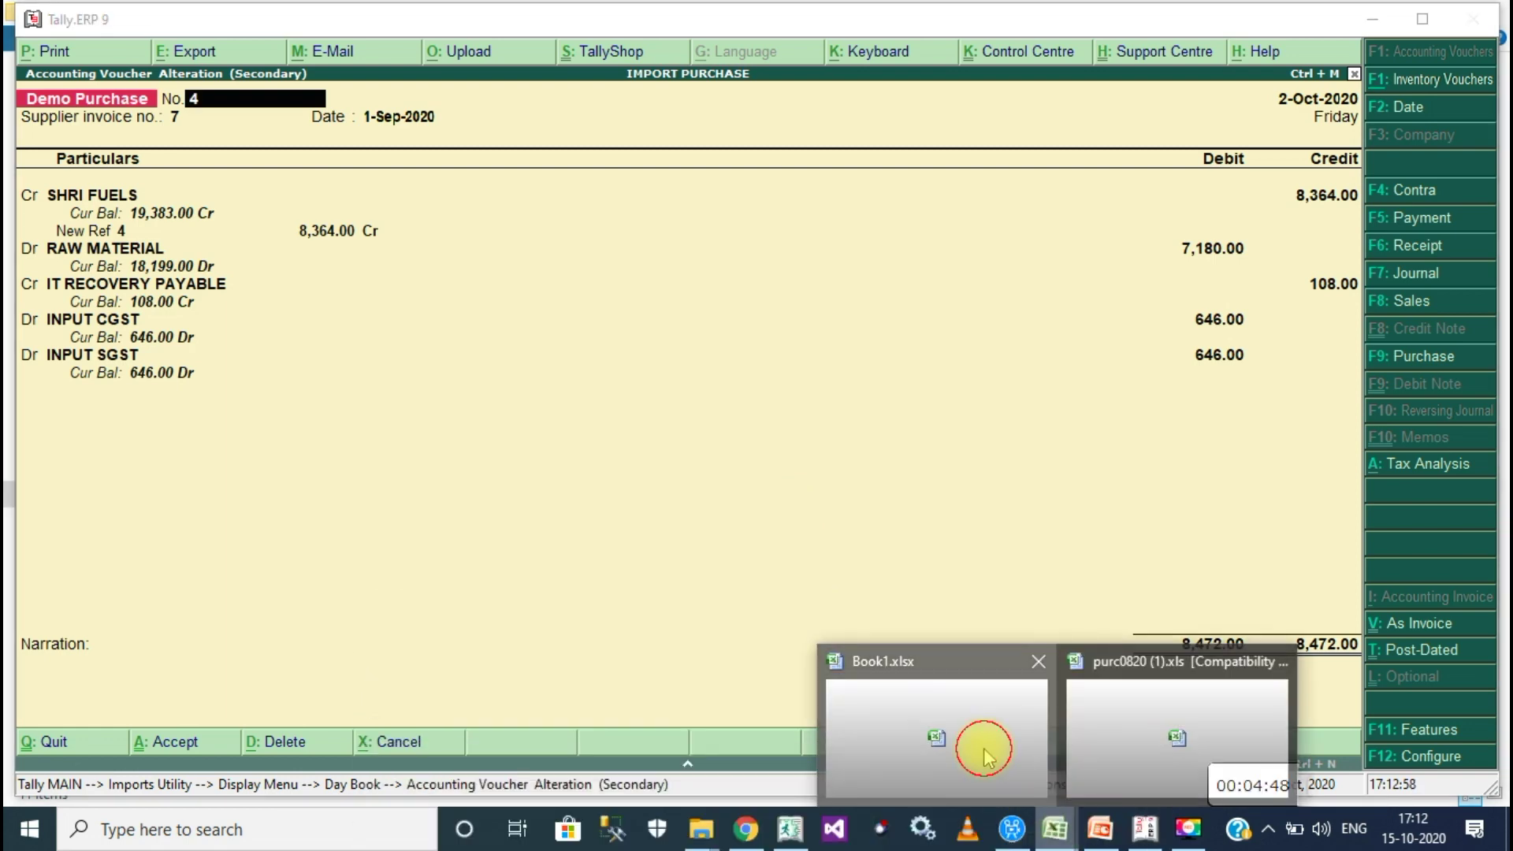
left_click(983, 748)
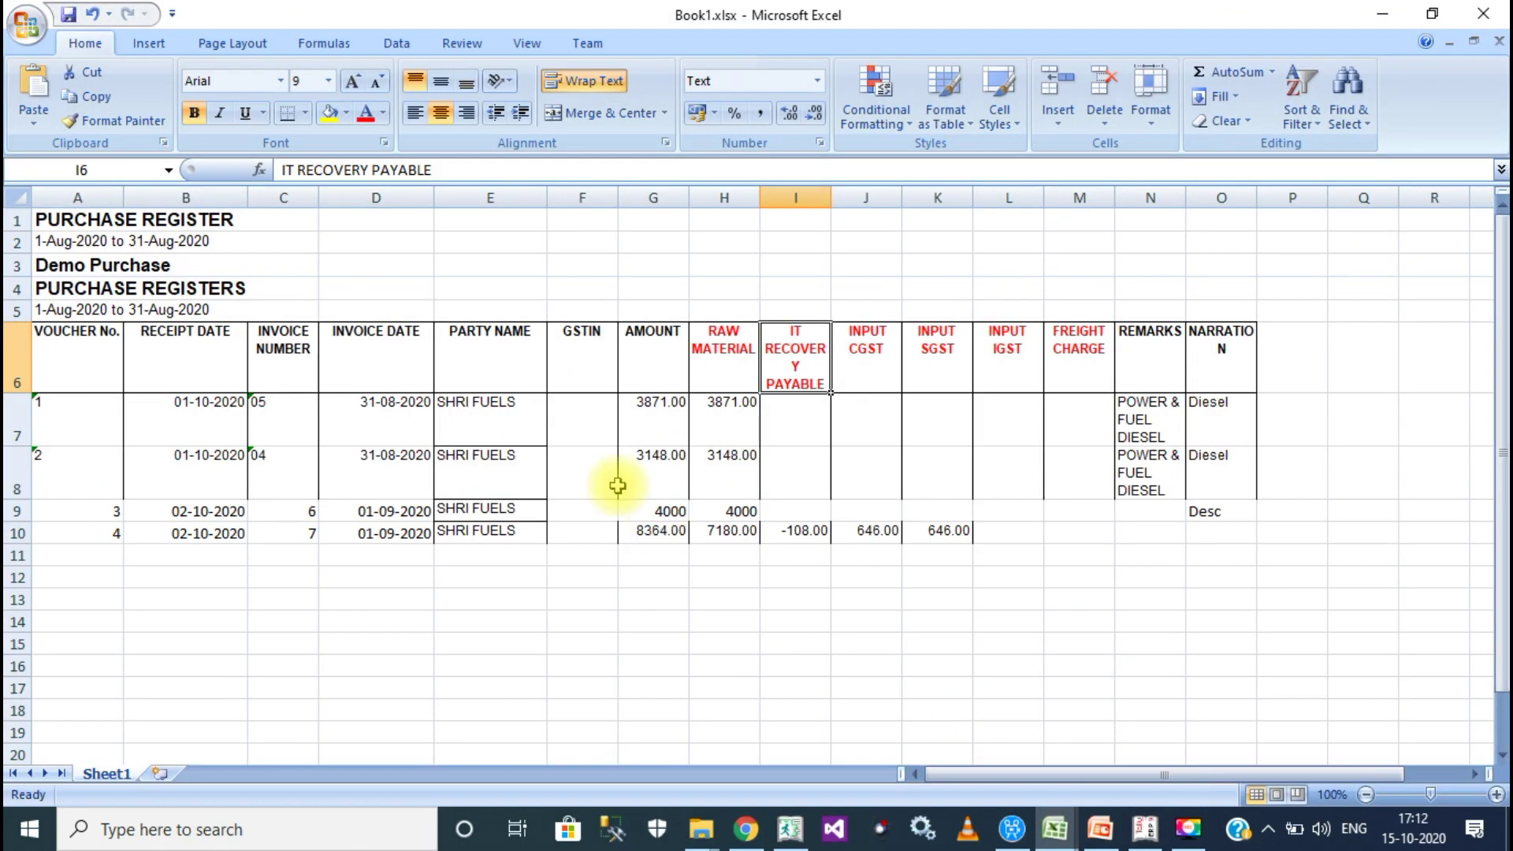
left_click(660, 535)
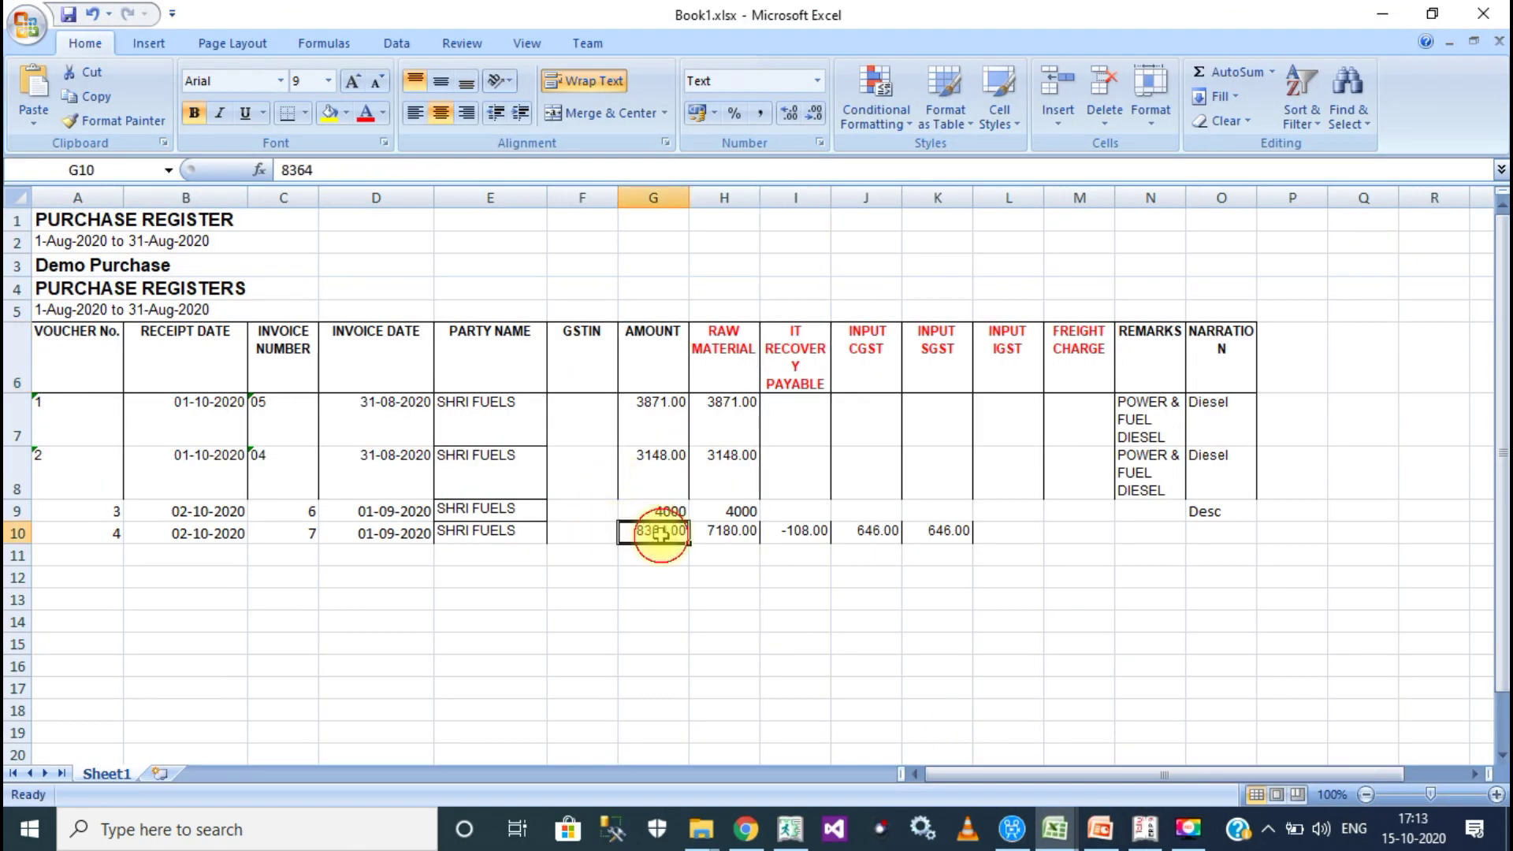
left_click(749, 540)
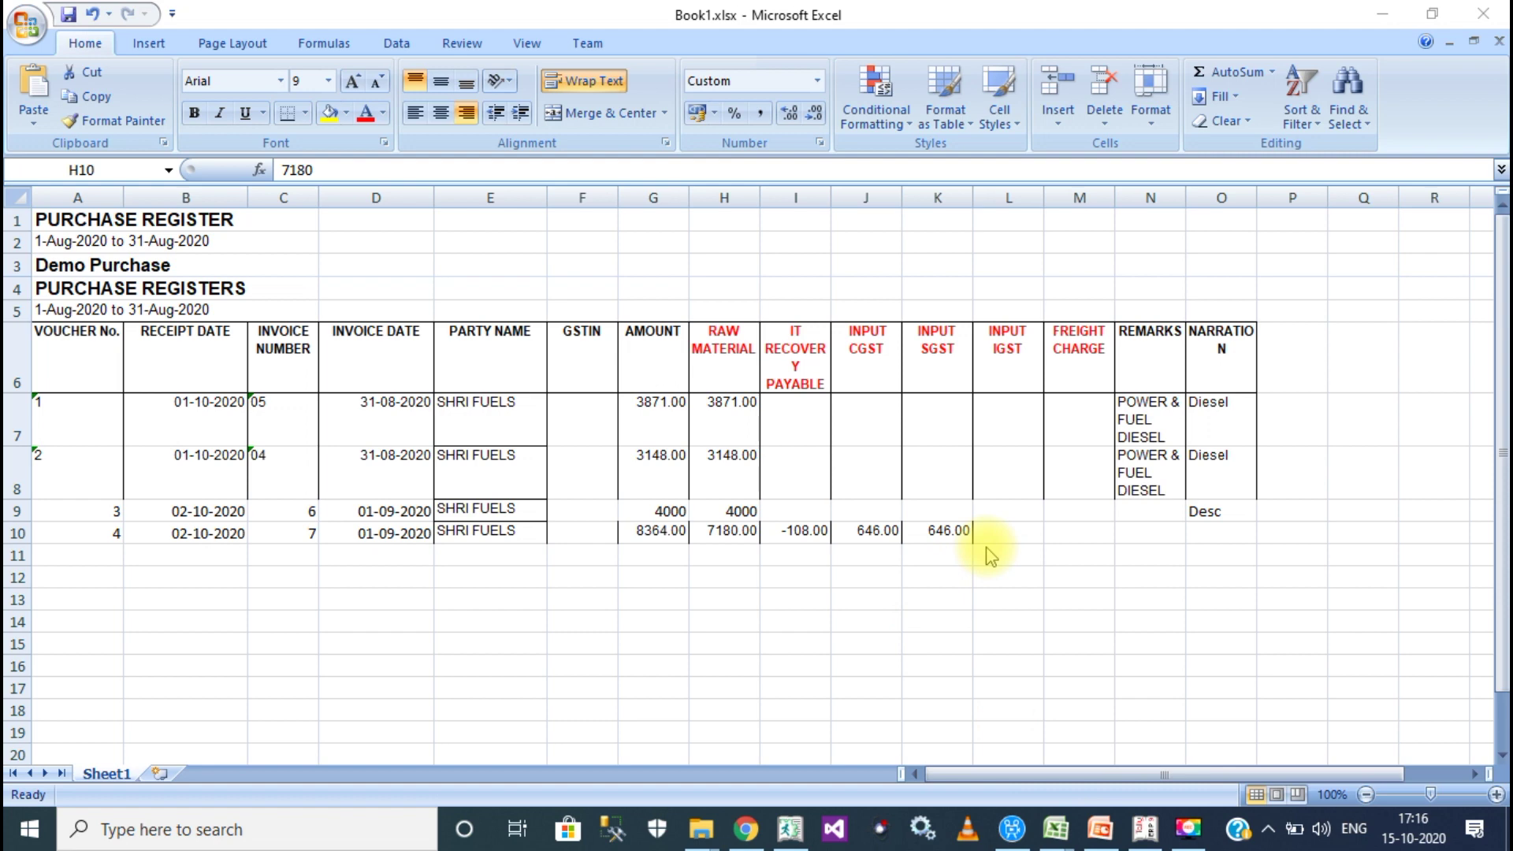
Start a purchase in row 11 with voucher number 5, receipt date 02-10-2020, invoice number 8 and invoice date 01-08-2020.
mouse_move(1162, 836)
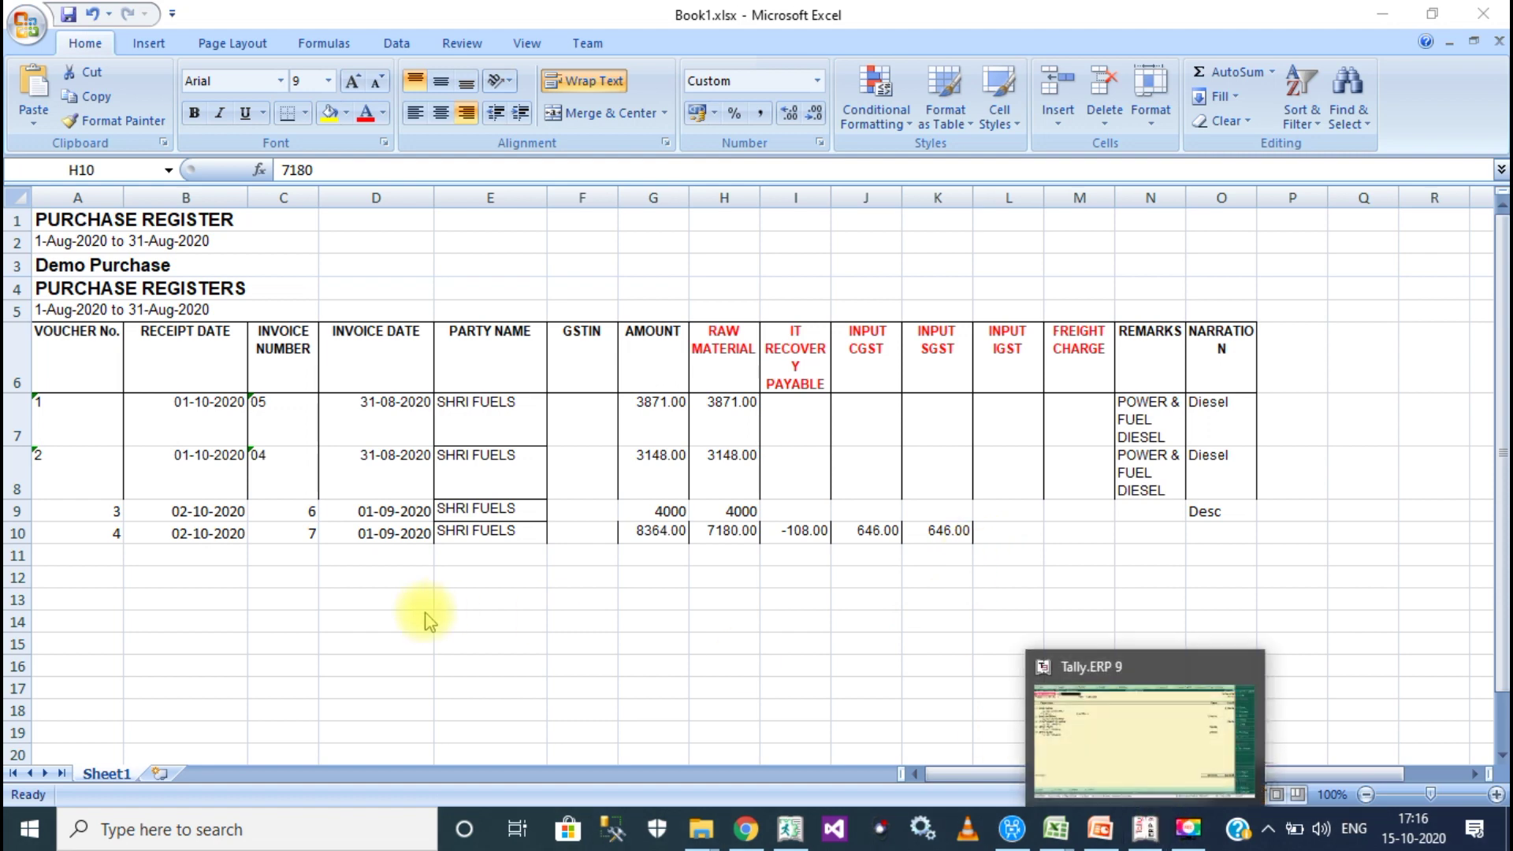
left_click(115, 554)
key("Tab")
type("02-10-2020")
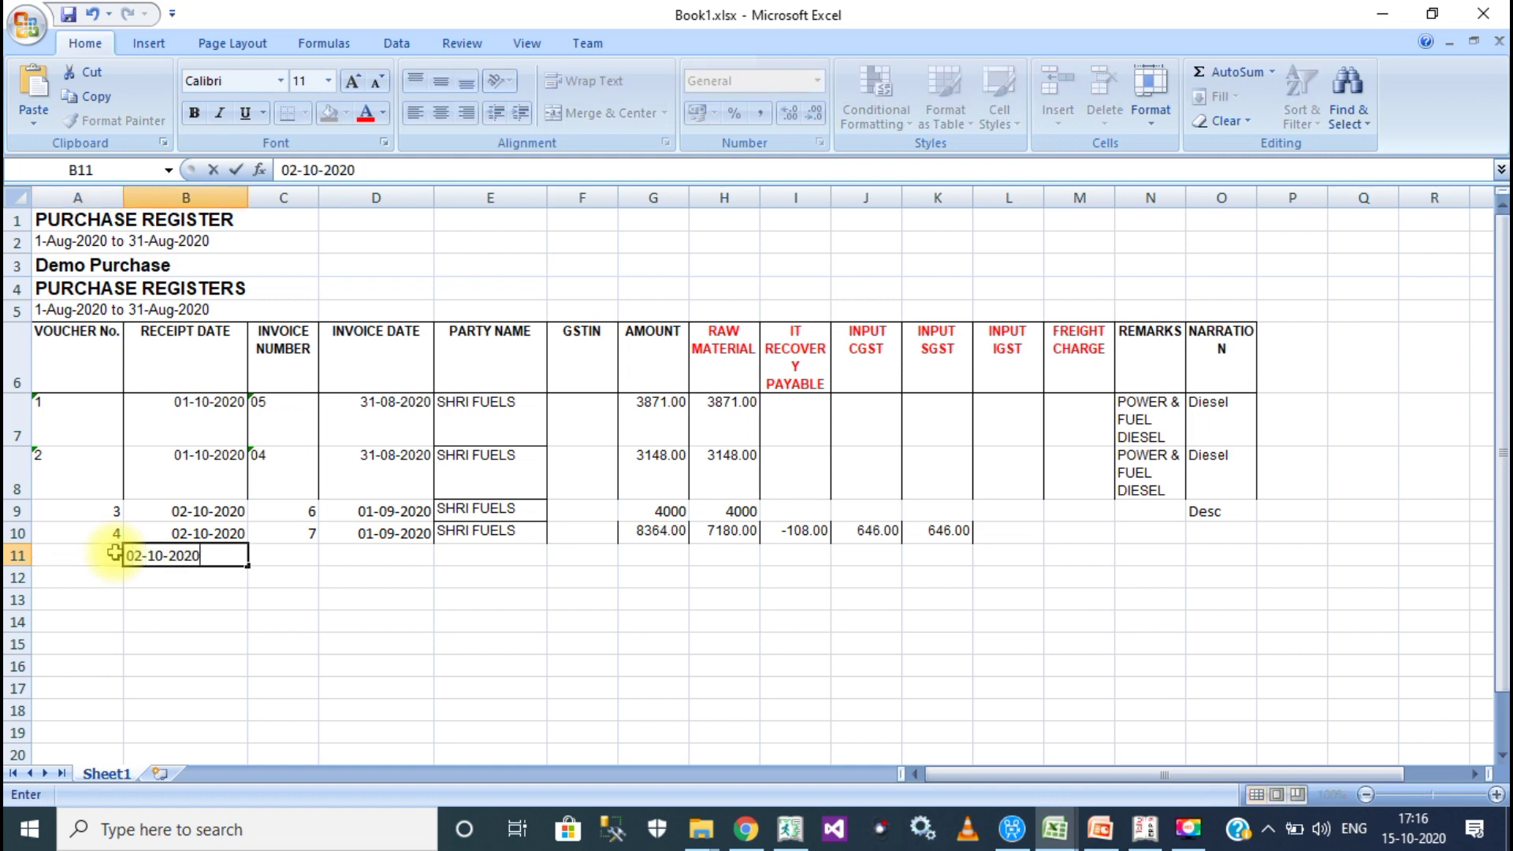
key("Tab")
type("8")
key("Tab")
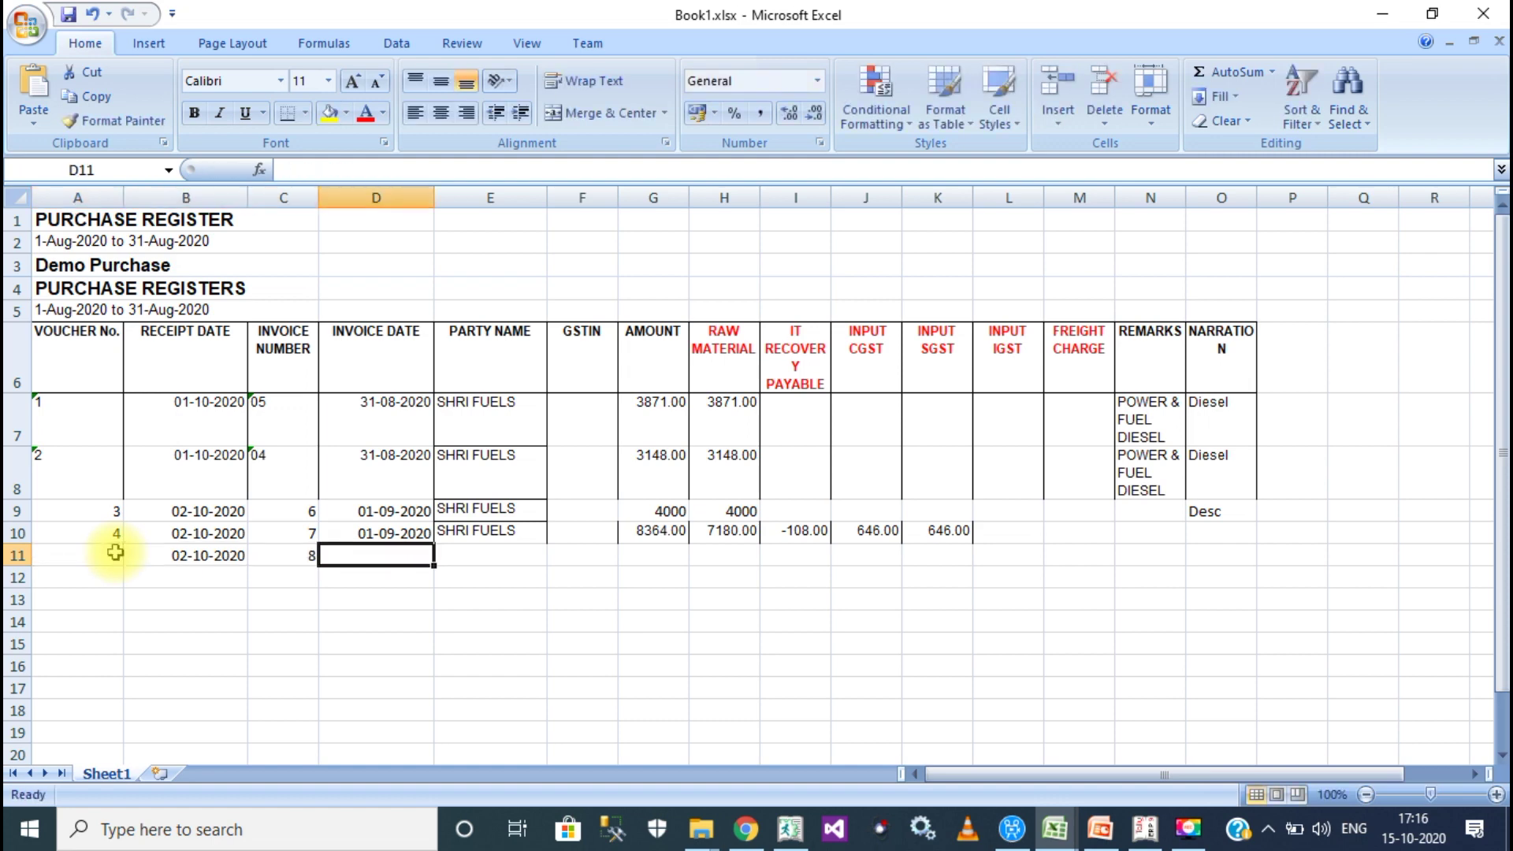
type("01-")
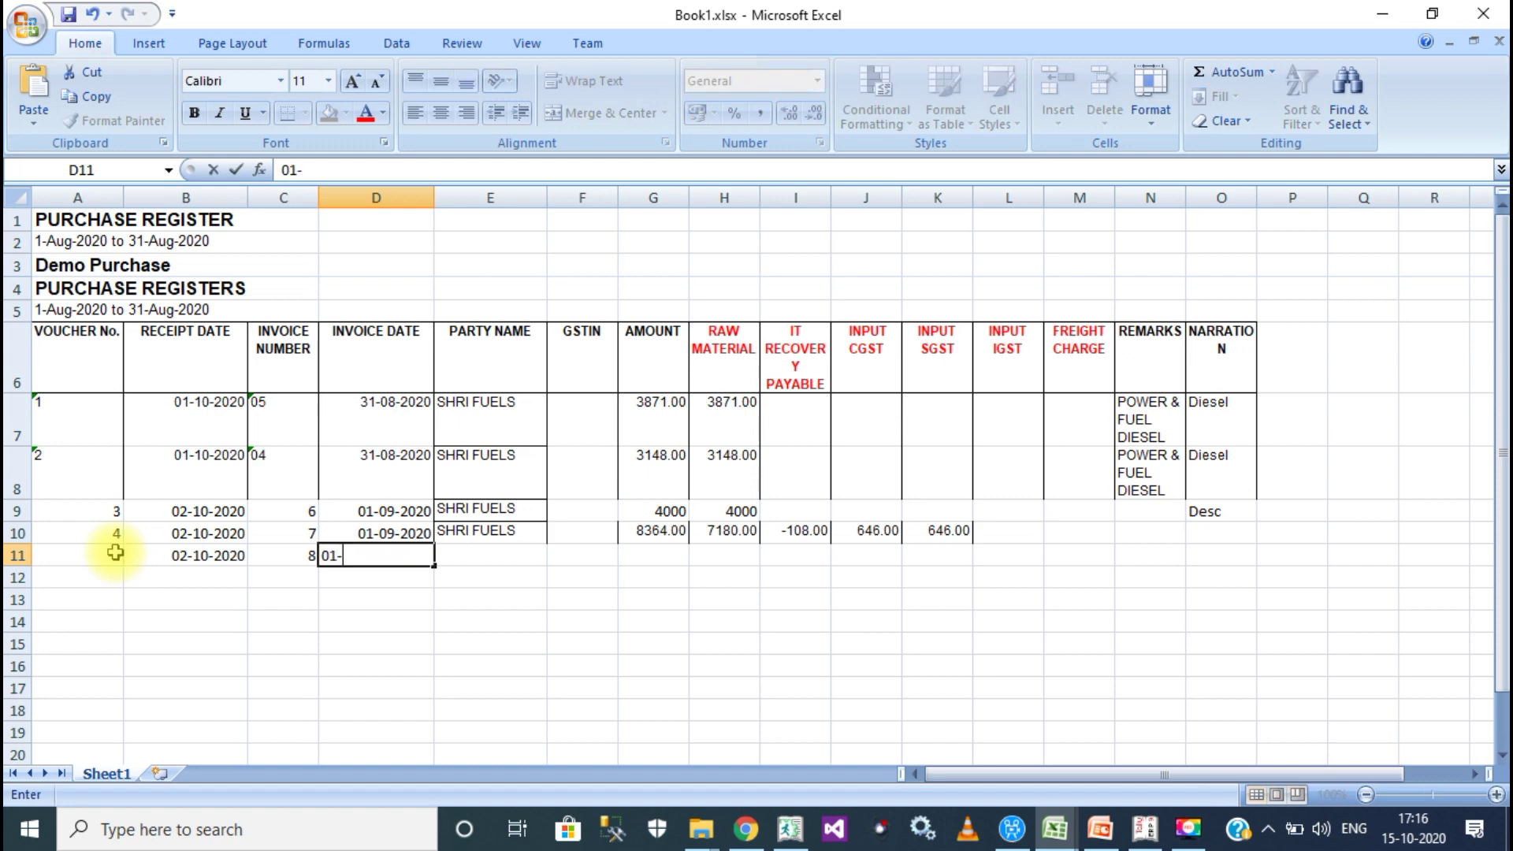
type("08-2020")
key("Tab")
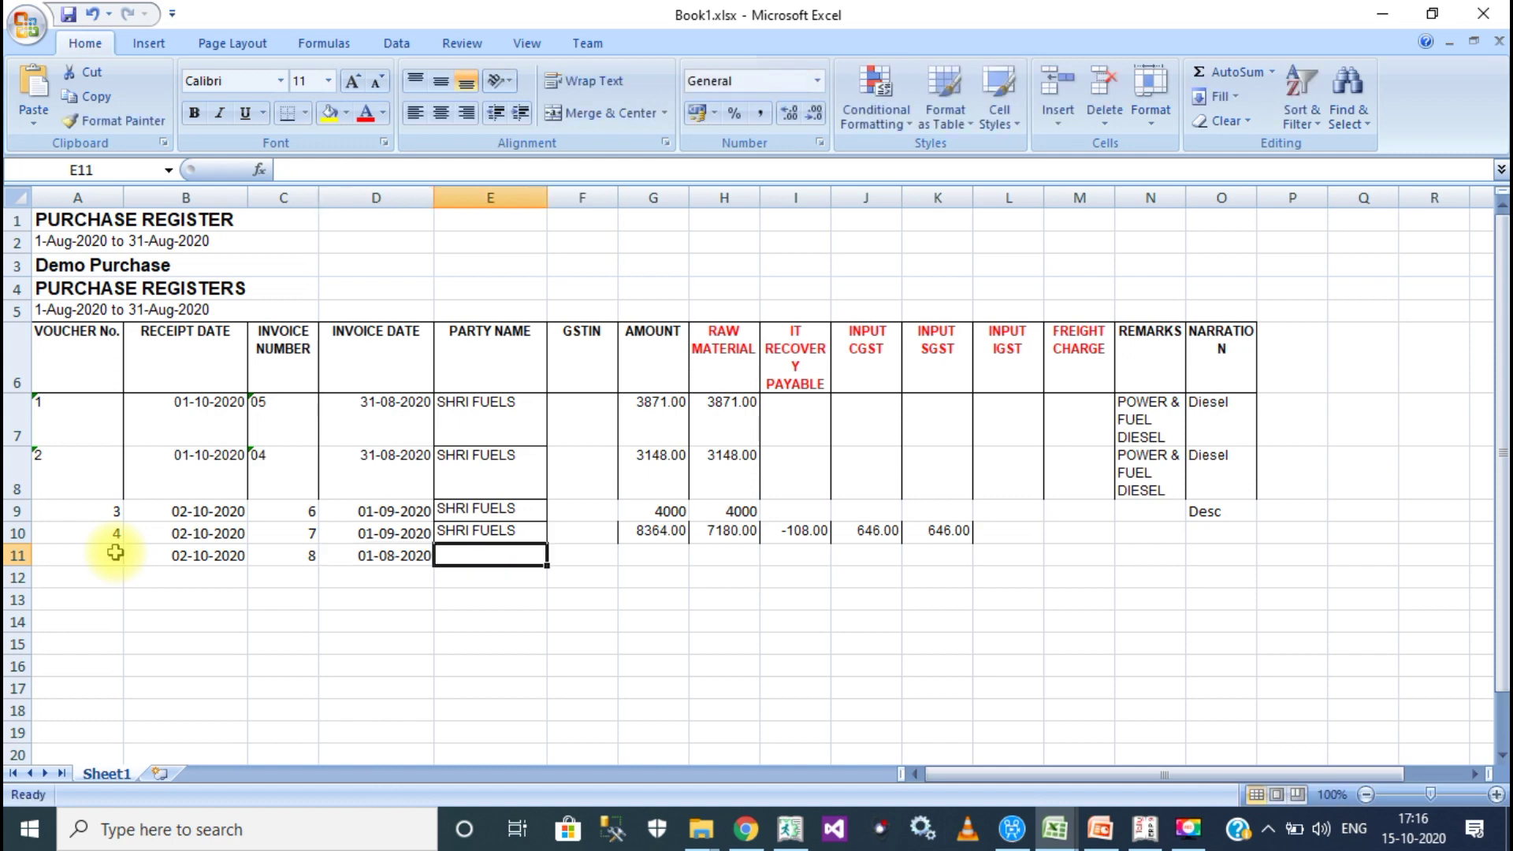
Copy the party name SHRI FUELS into row 11 and enter 3500 for both AMOUNT and RAW MATERIAL.
key("Up")
key("ctrl+c")
key("Down")
key("ctrl+v")
key("Tab")
key("Tab")
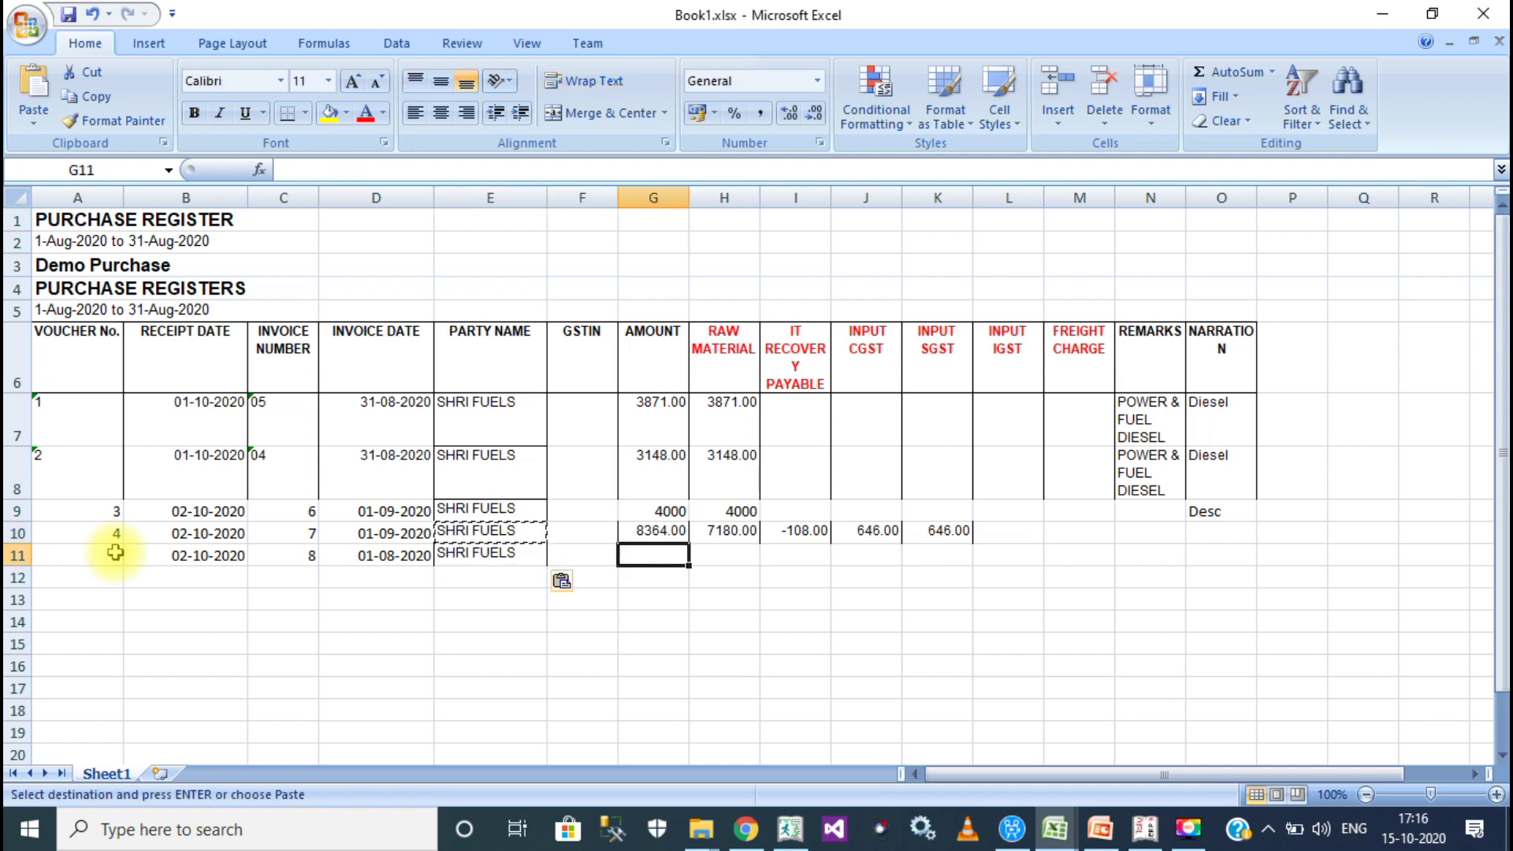
type("3500")
key("Tab")
type("3500")
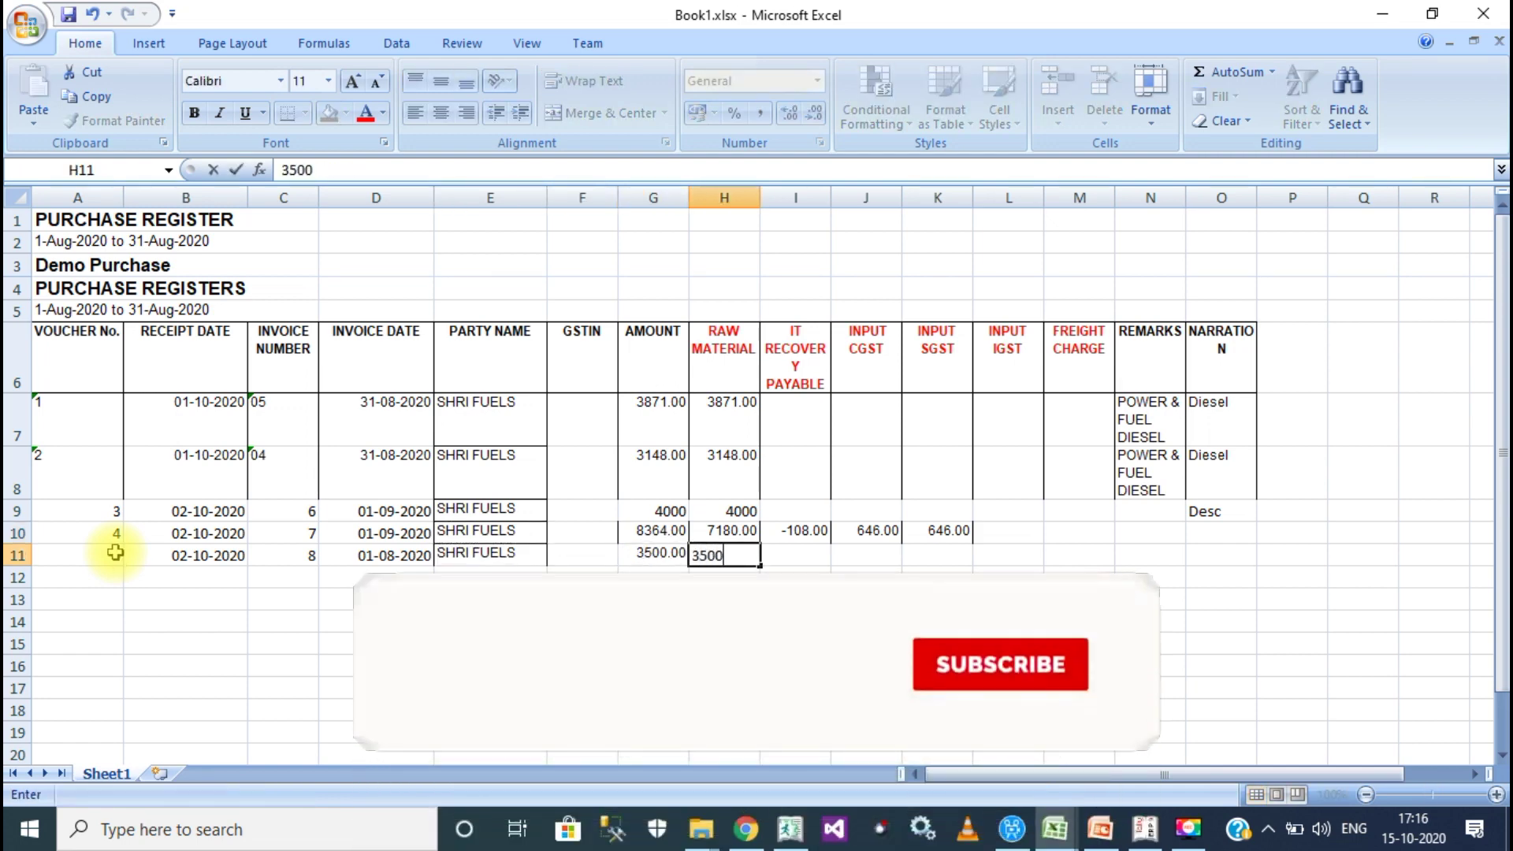
key("Tab")
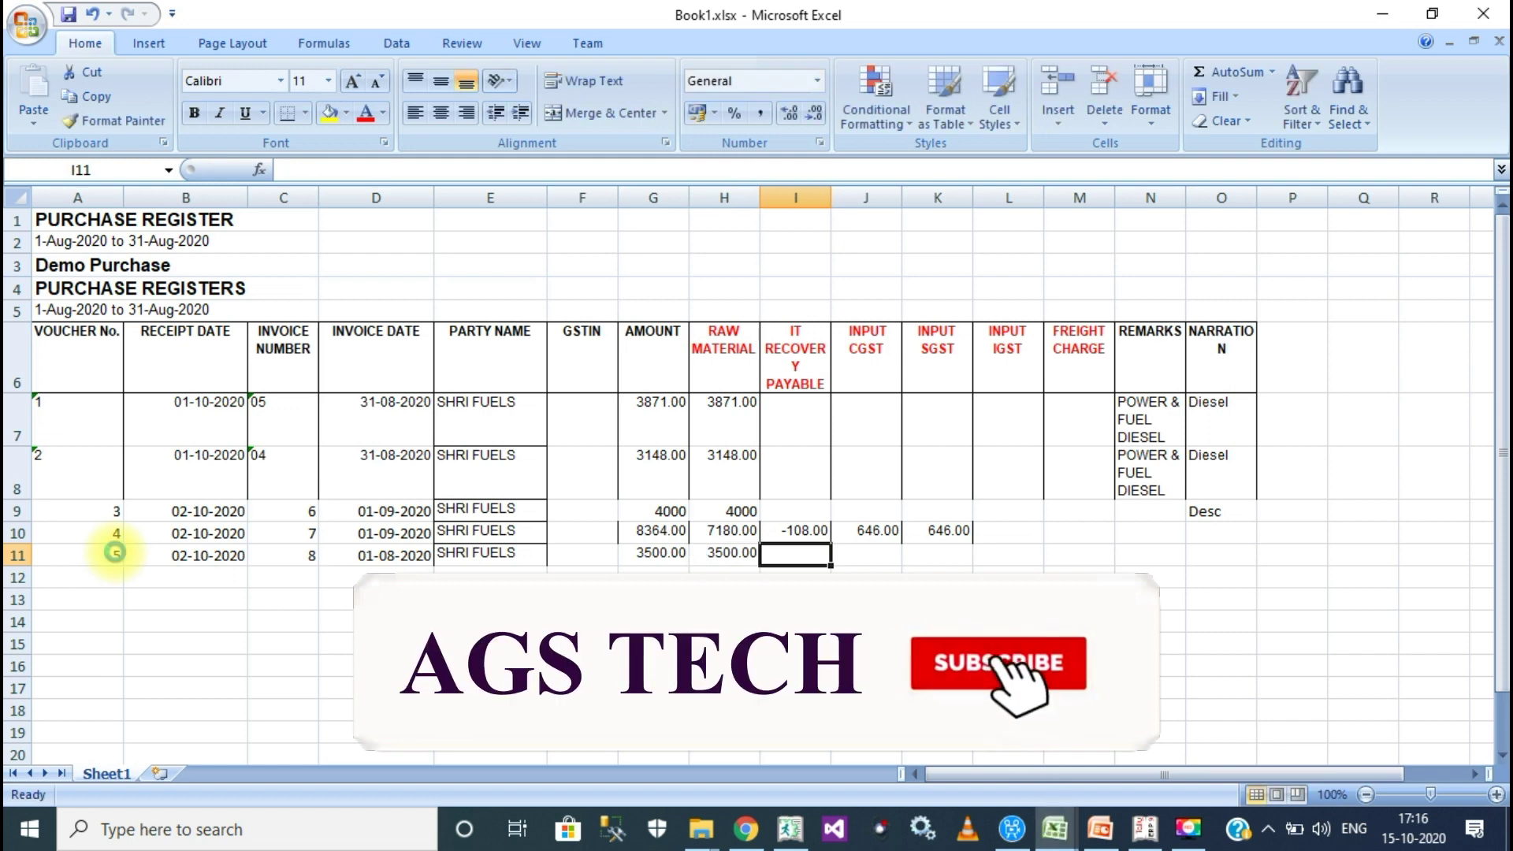
Switch to Tally.ERP 9, close voucher 4 without changes and leave the Day Book.
left_click(1144, 827)
key("Escape")
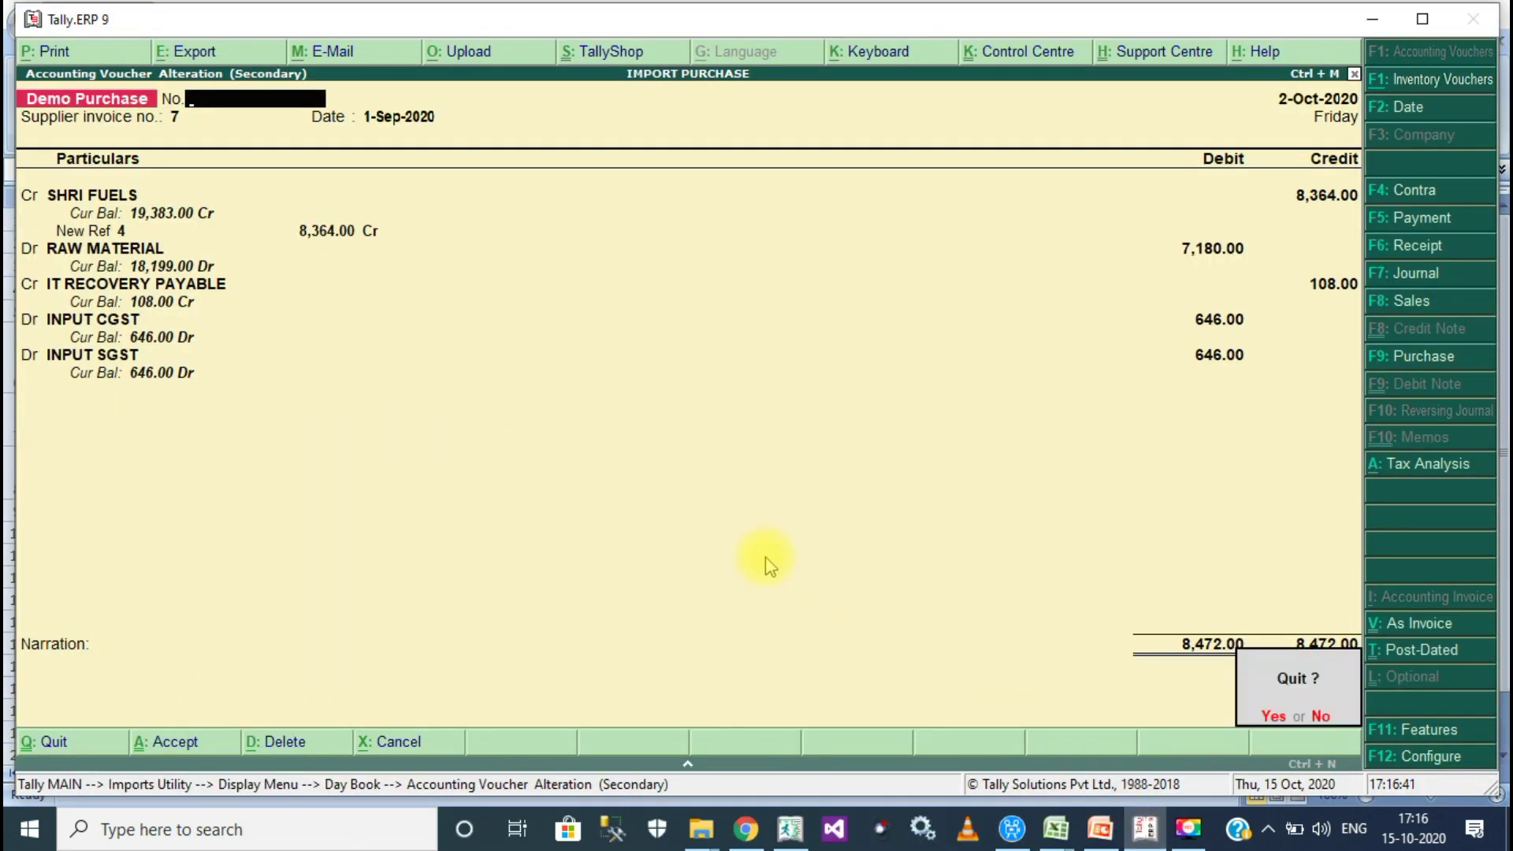
key("Return")
key("Up")
key("Up")
key("Down")
key("Down")
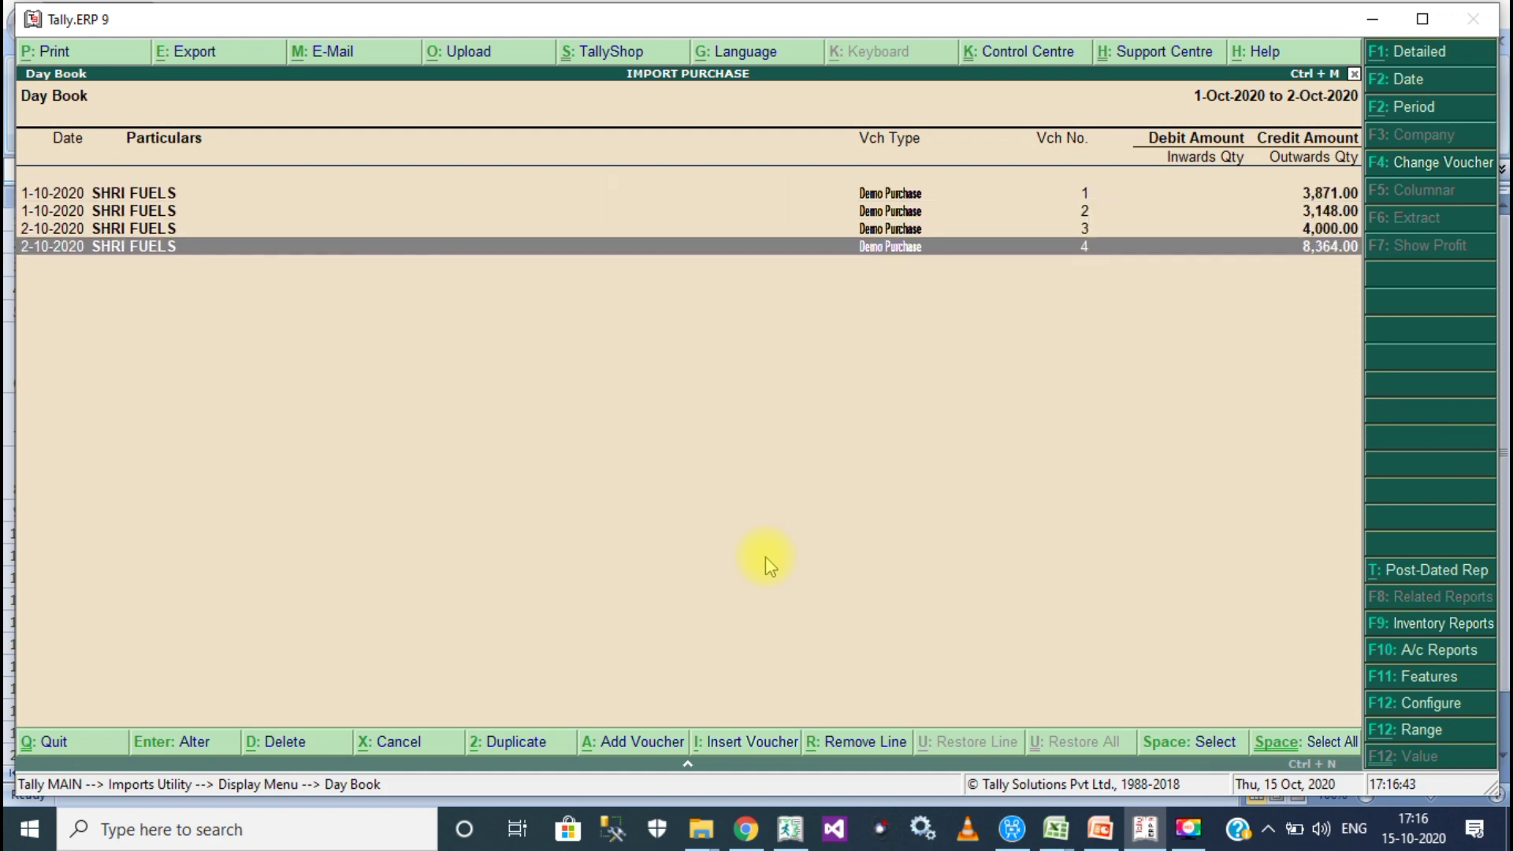
key("Escape")
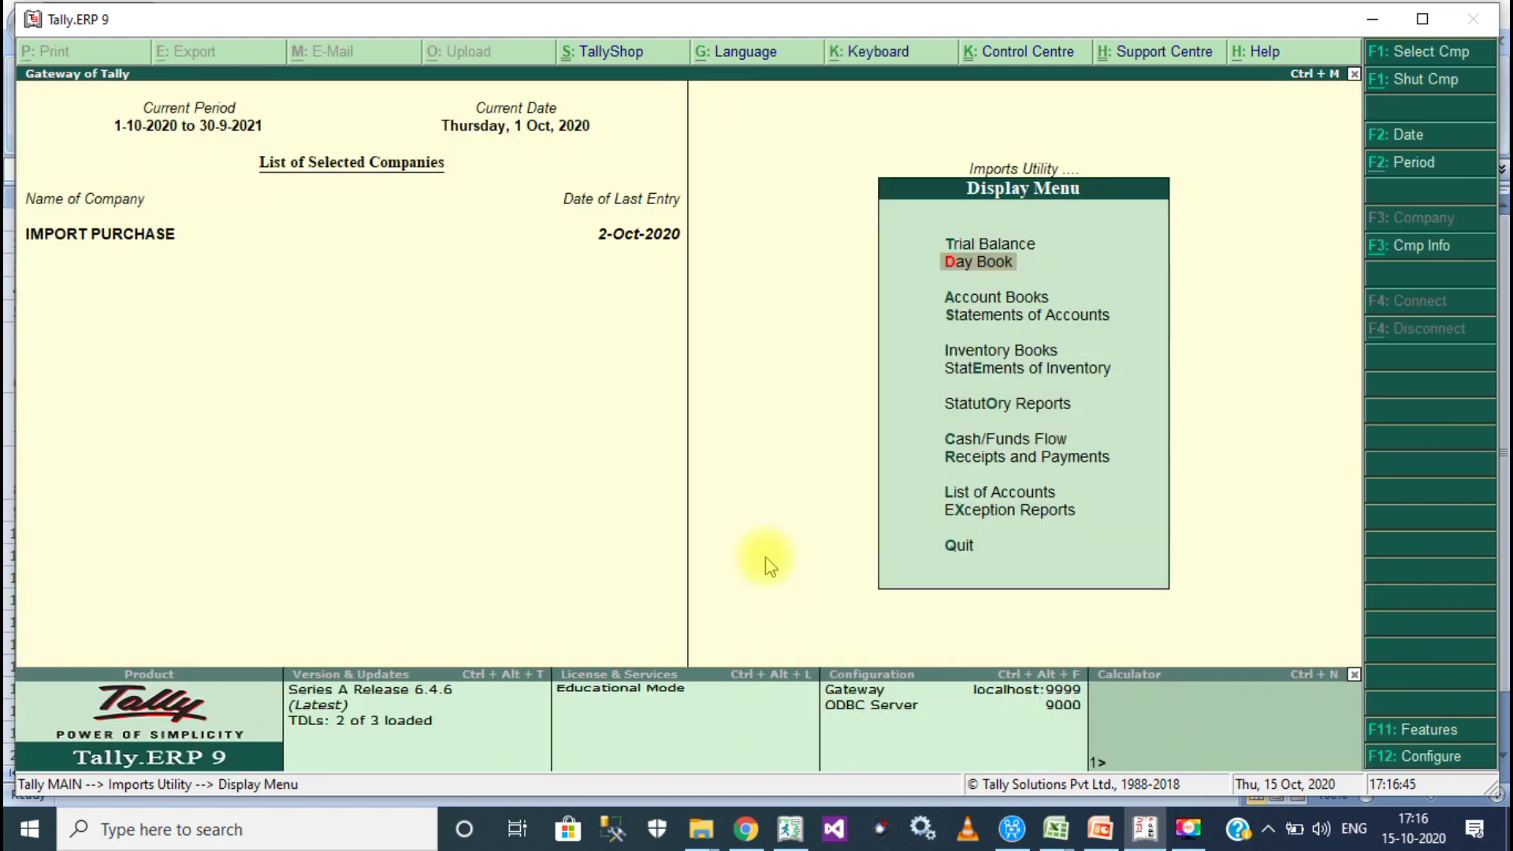
Check the new row 11 in Book1.xlsx and run Purchase Import again from the Imports Utility in Tally.ERP 9.
left_click(1059, 833)
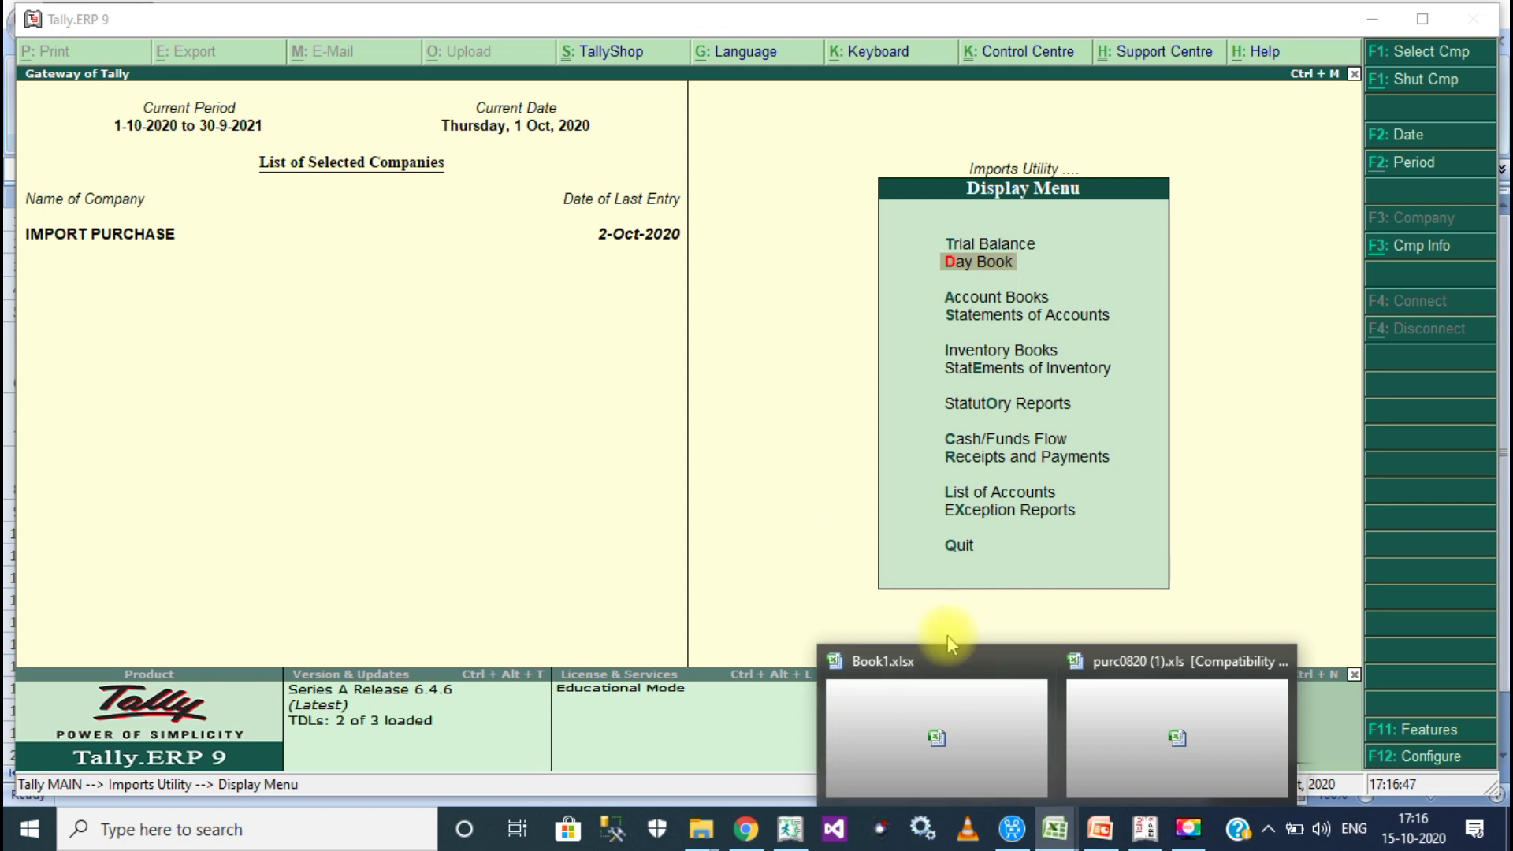
left_click(993, 763)
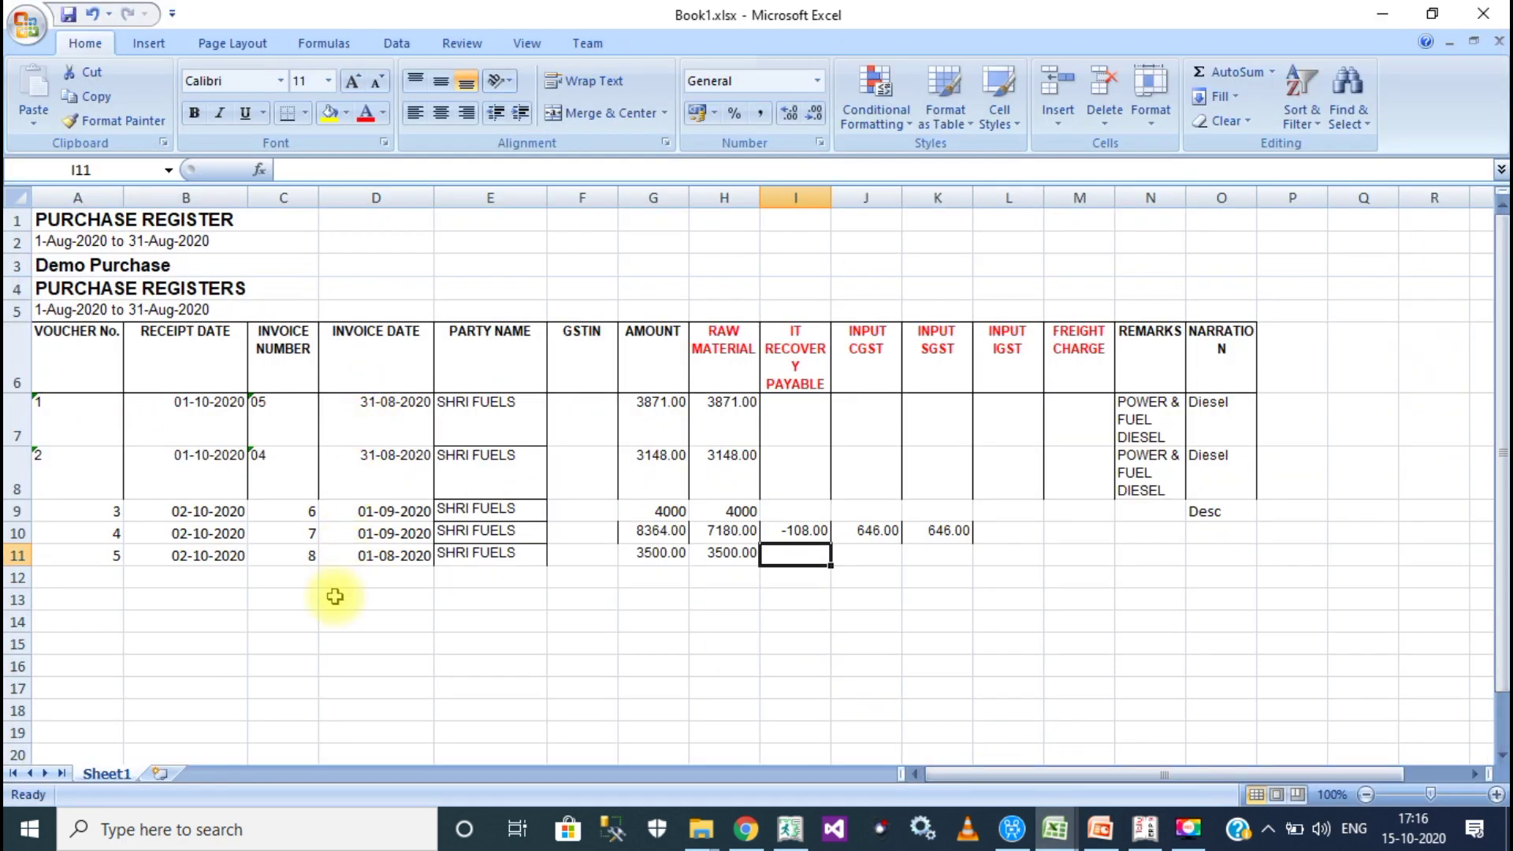
left_click(1148, 823)
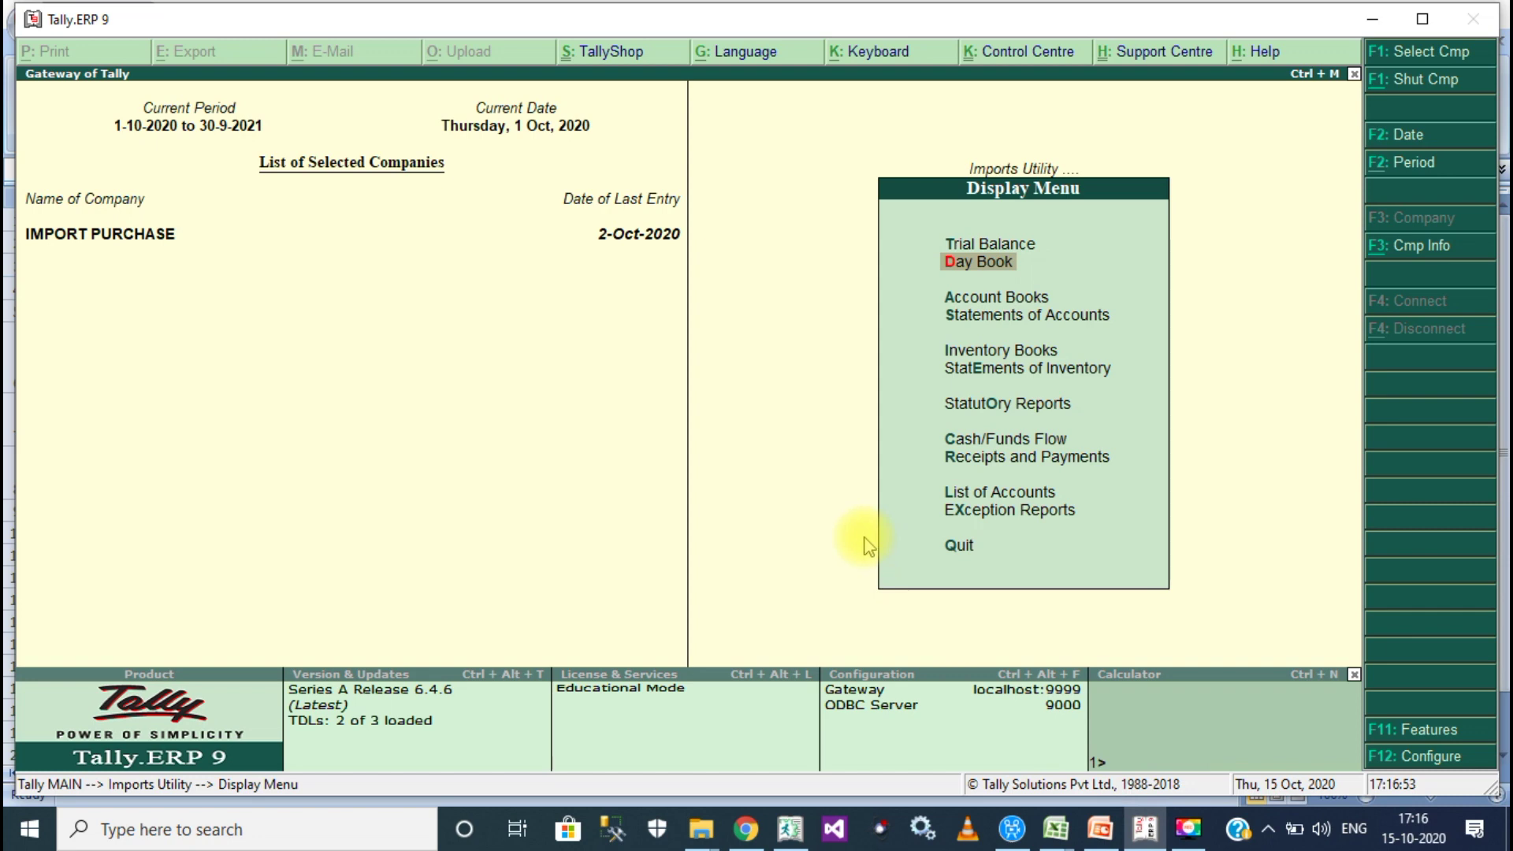
key("Escape")
key("Escape")
key("Escape")
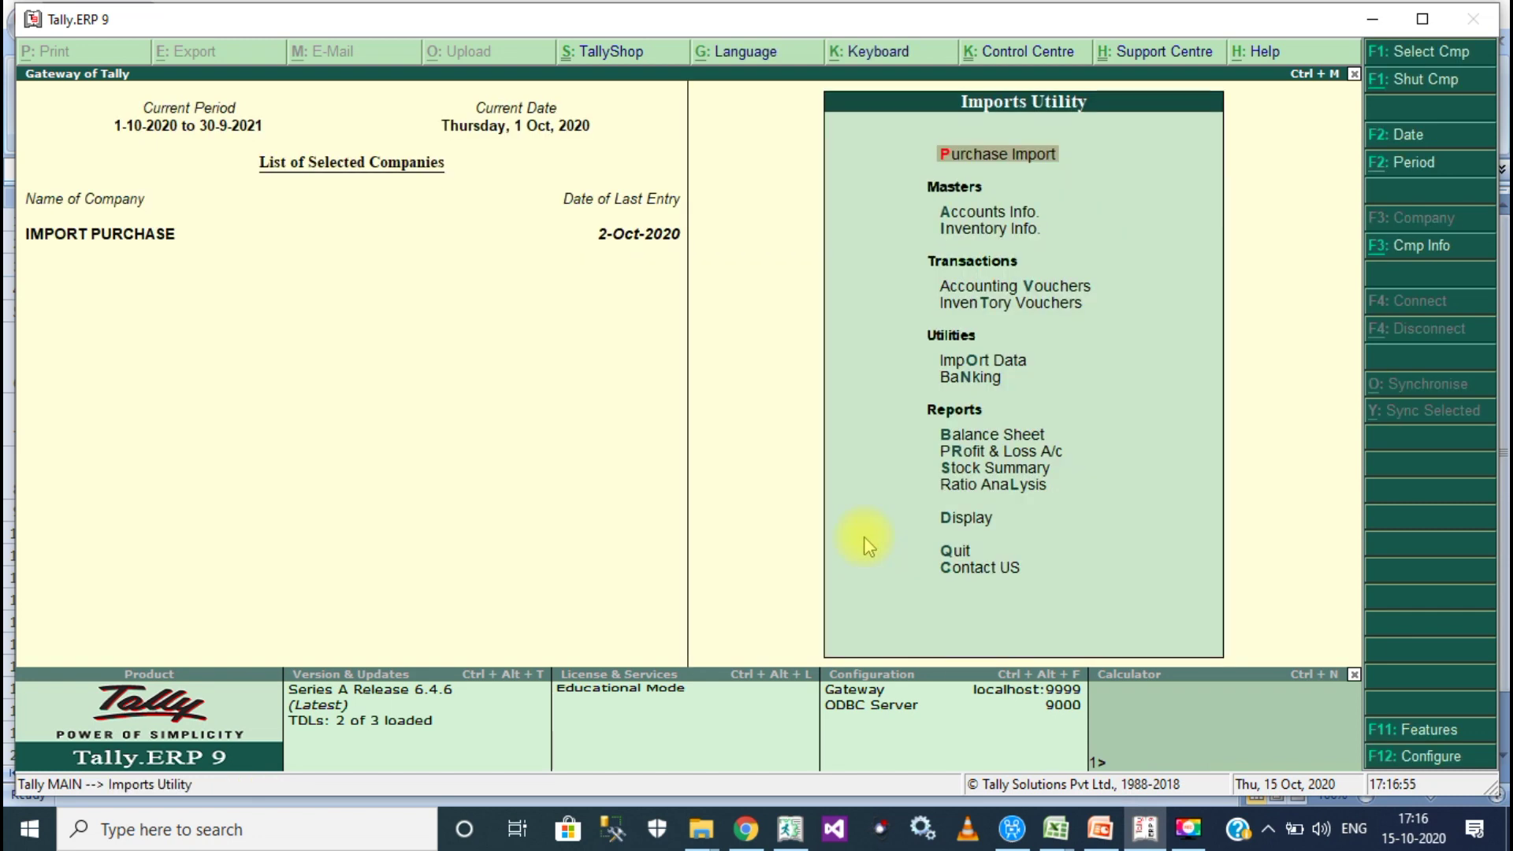
key("Return")
key("Return")
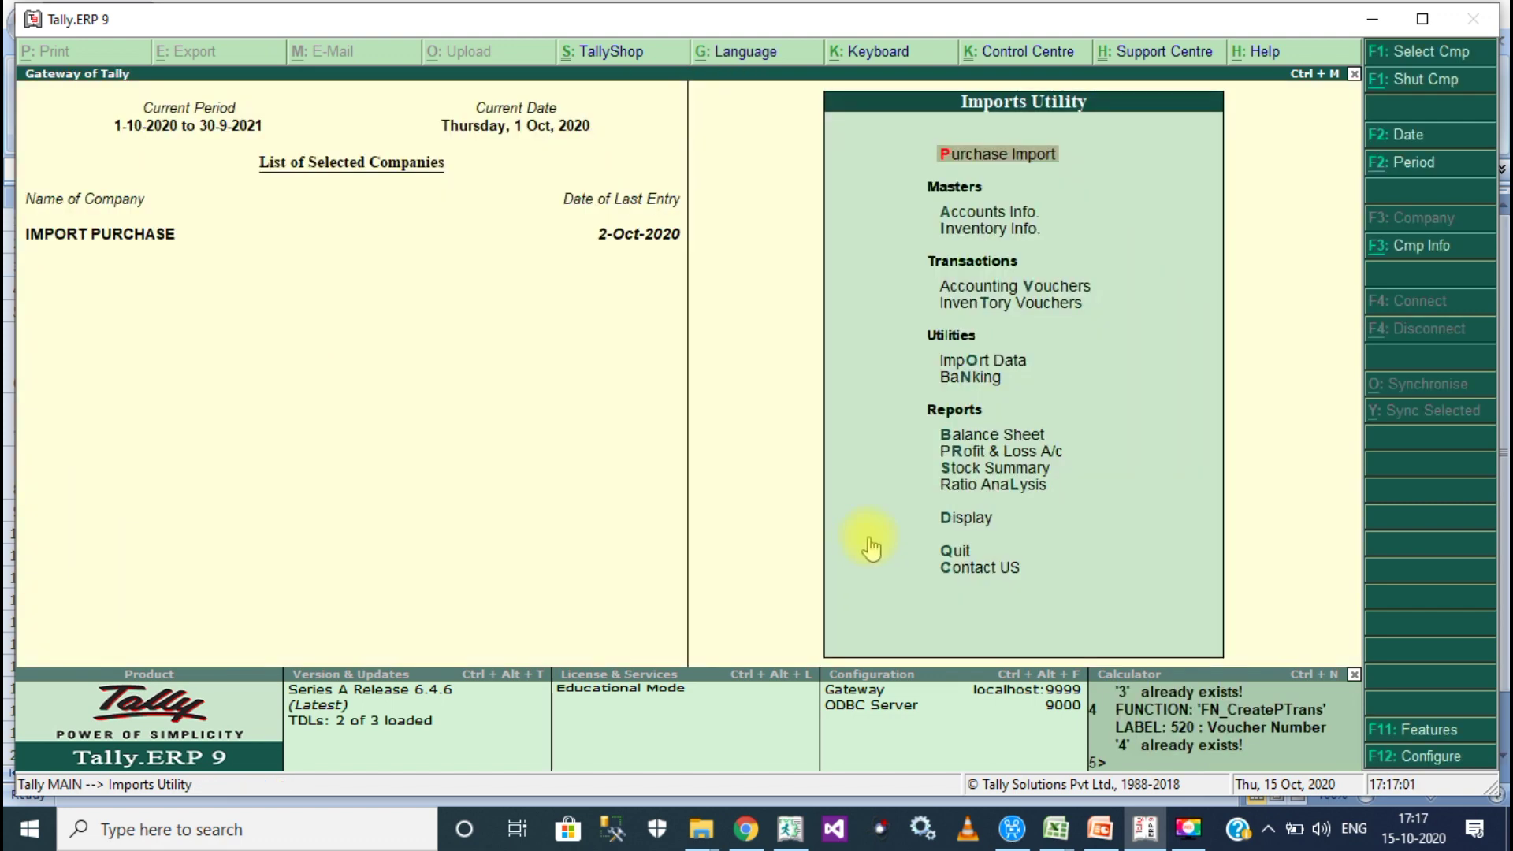
Enlarge the calculator pane to read the import messages, and return to the Imports Utility.
left_click(1141, 755)
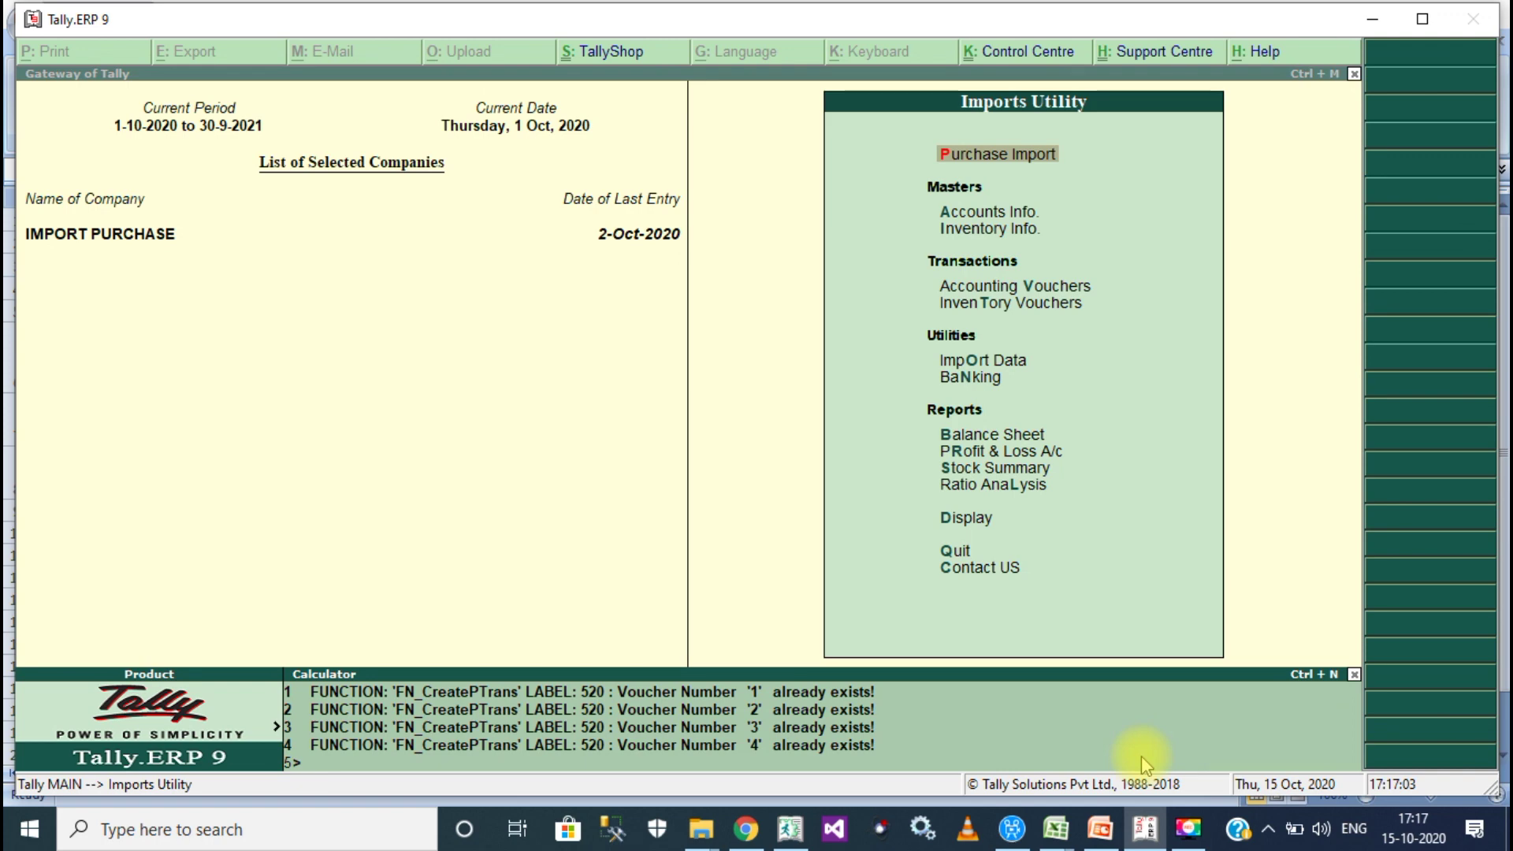
scroll(1141, 754, "up", 1)
scroll(1141, 755, "down", 3)
key("ctrl+m")
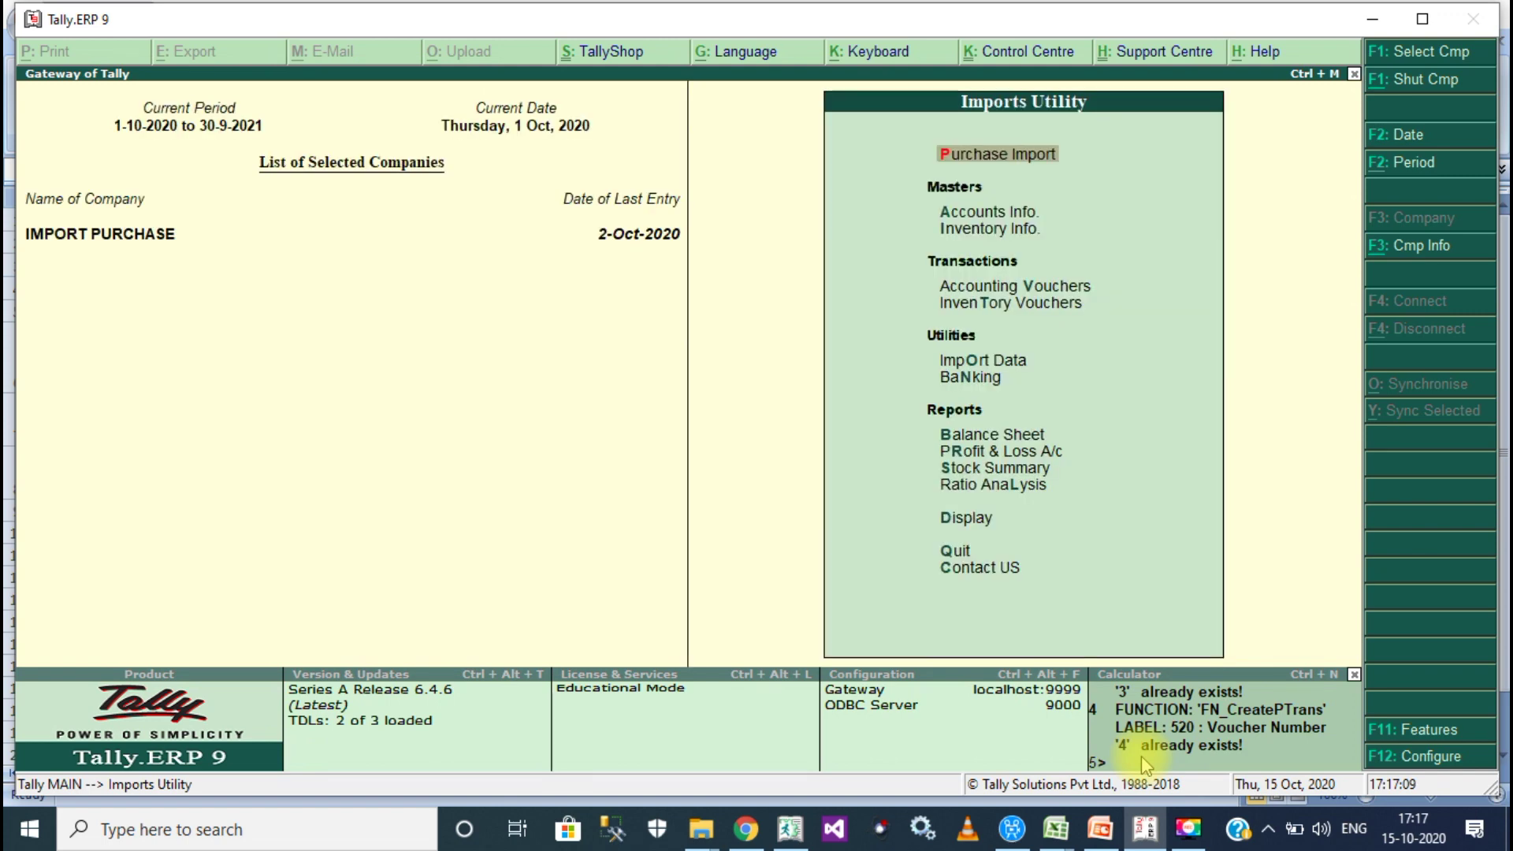
Display the Day Book for 1-Oct-2020 to 2-Oct-2020 and select voucher 5.
key("d")
key("y")
key("alt+F2")
key("Return")
type("2")
key("Return")
key("Down")
key("Down")
key("Down")
key("Down")
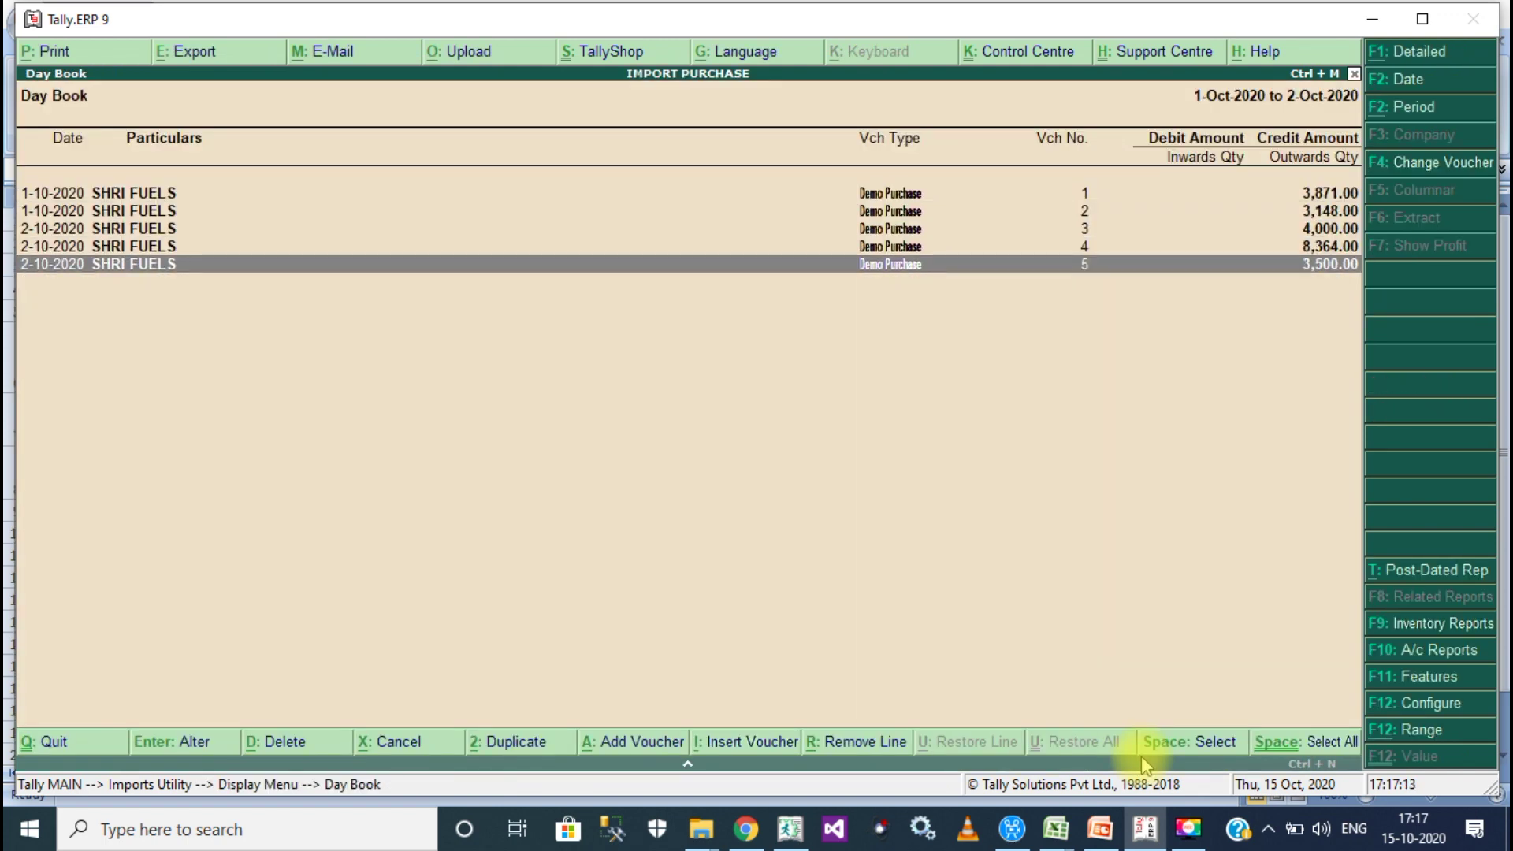
Open voucher 5 to review its ledger entries, and close both the voucher and the Day Book.
key("Return")
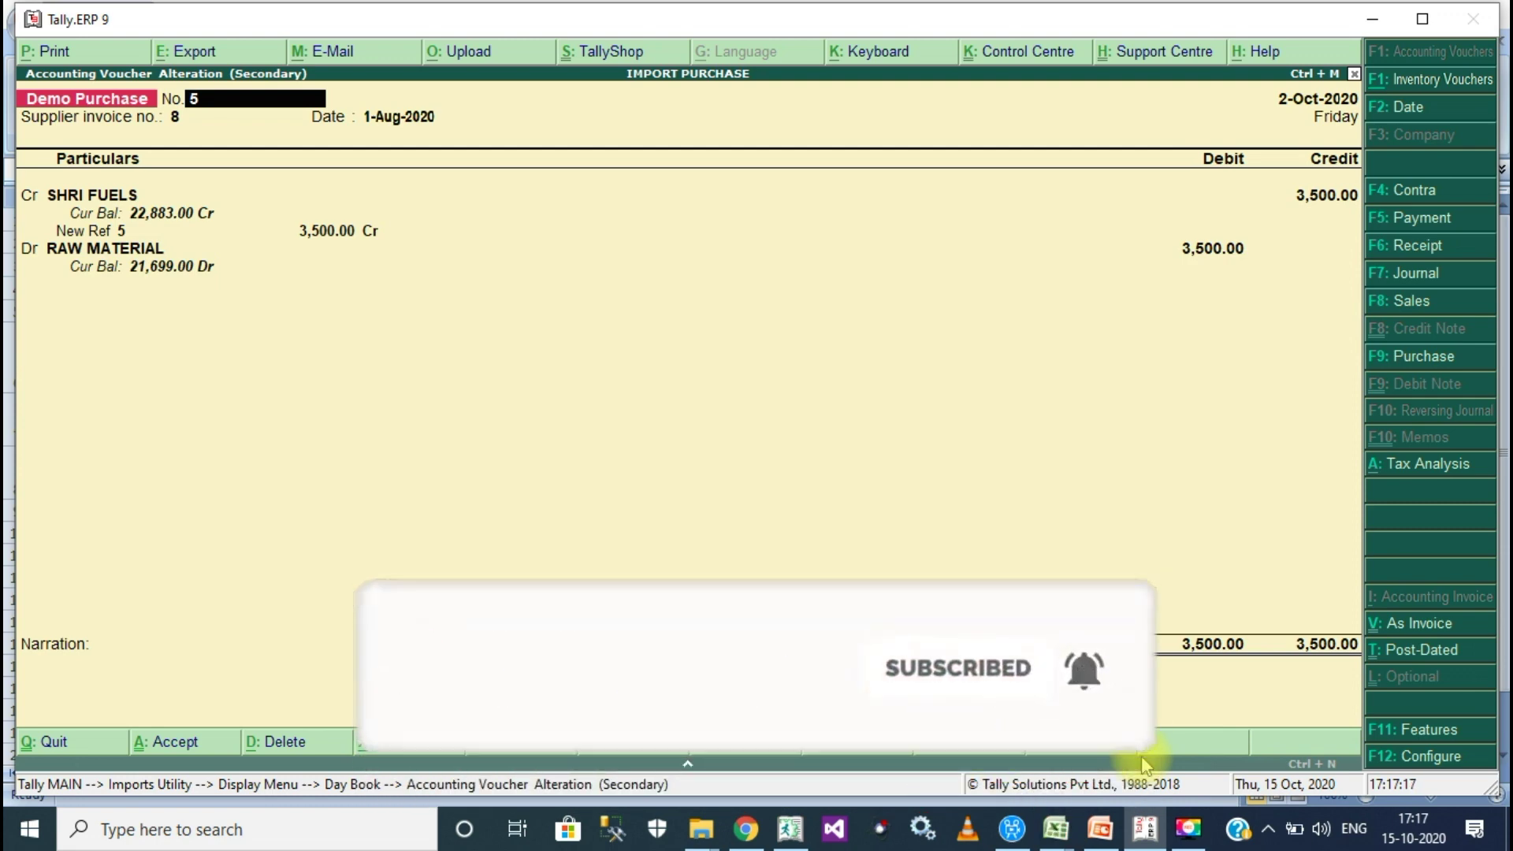
key("Escape")
key("Escape")
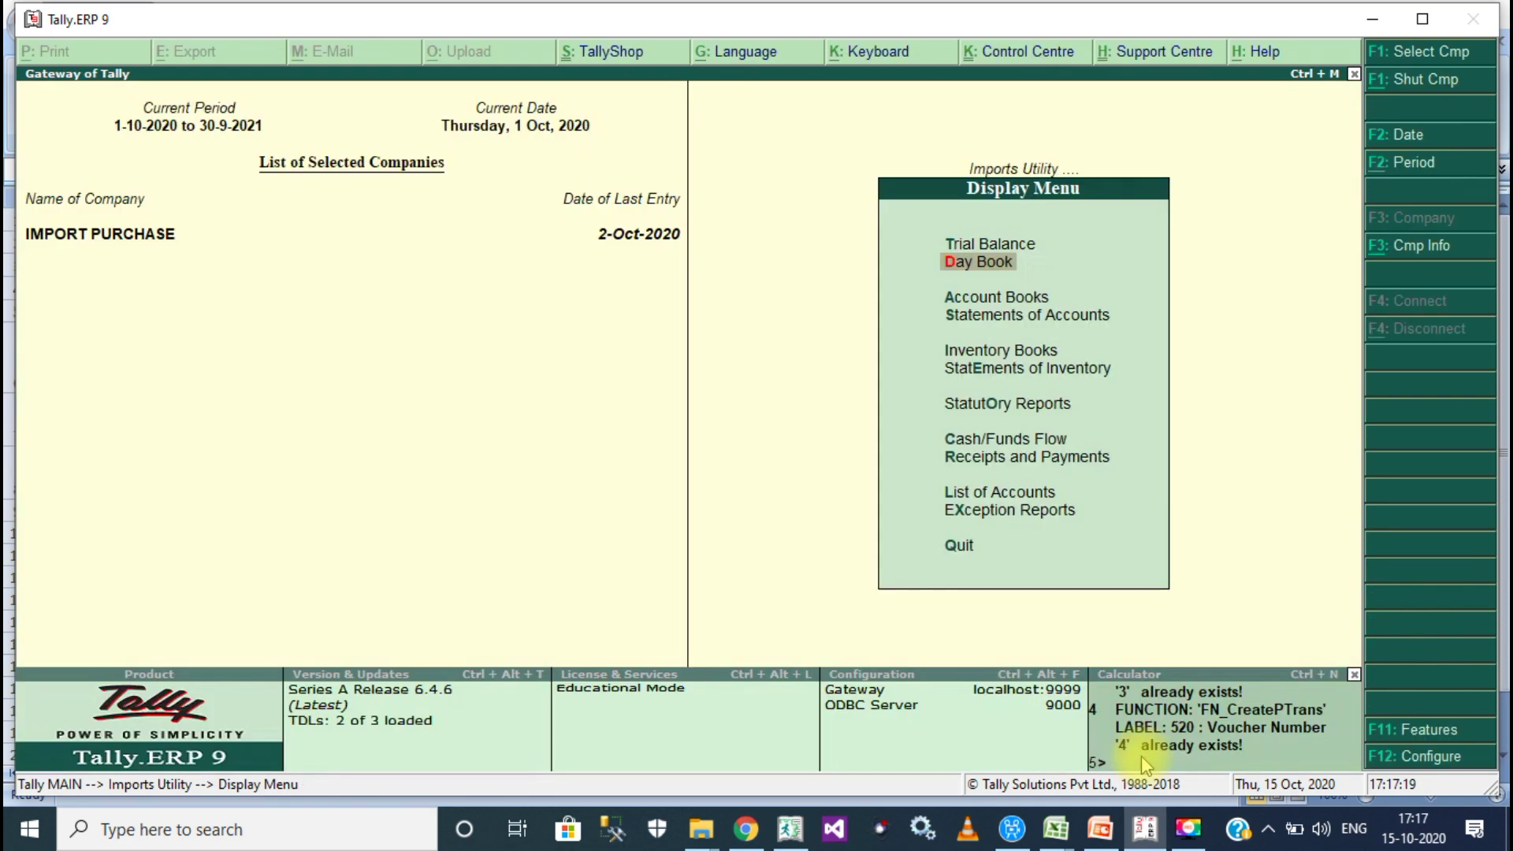
Return to the Imports Utility and open its Contact US page.
key("Escape")
key("Down")
key("Down")
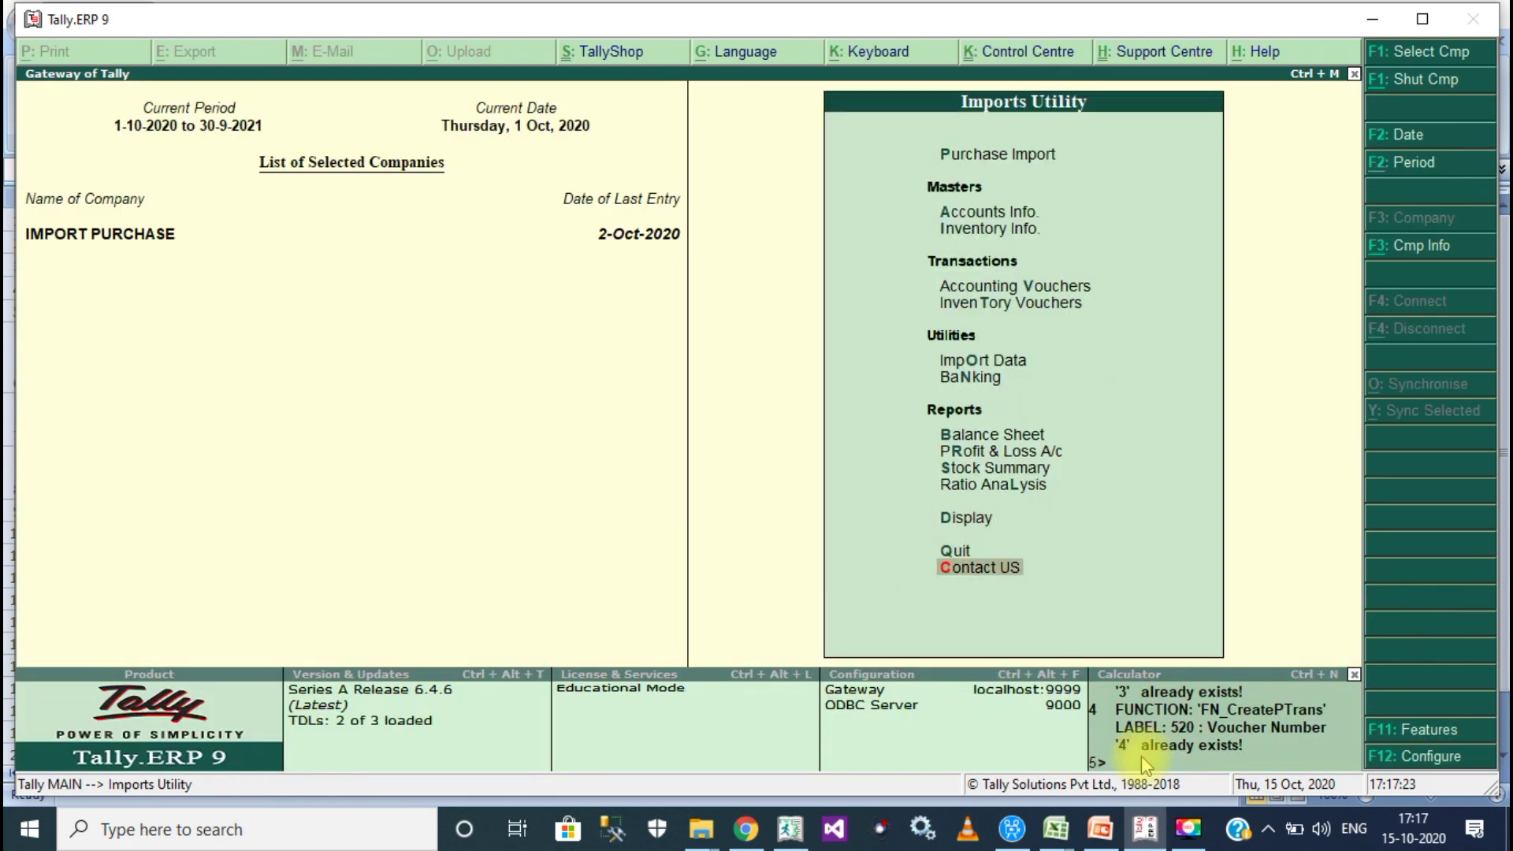
key("Return")
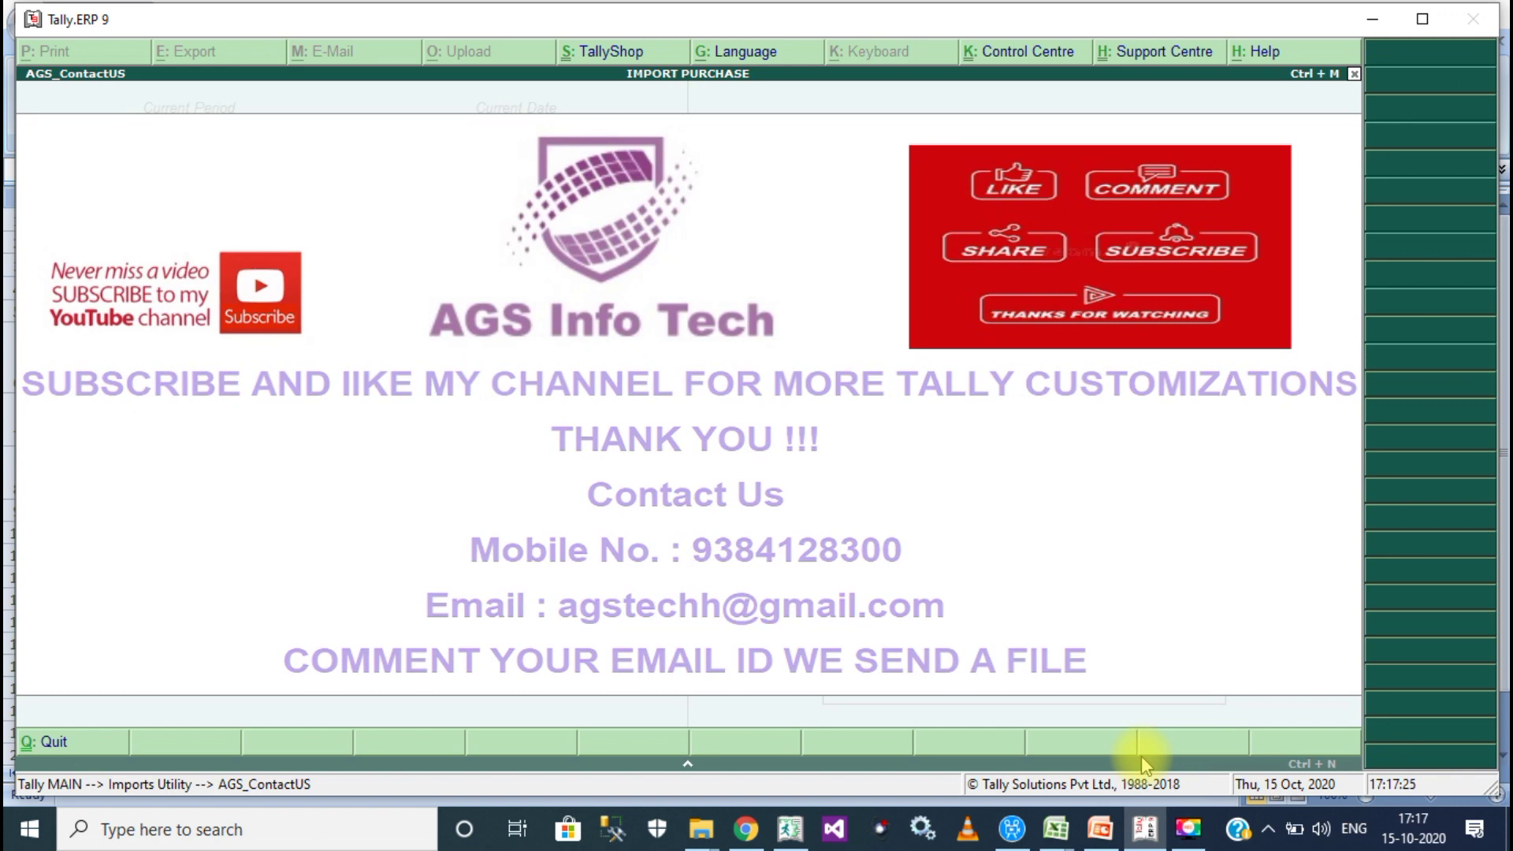